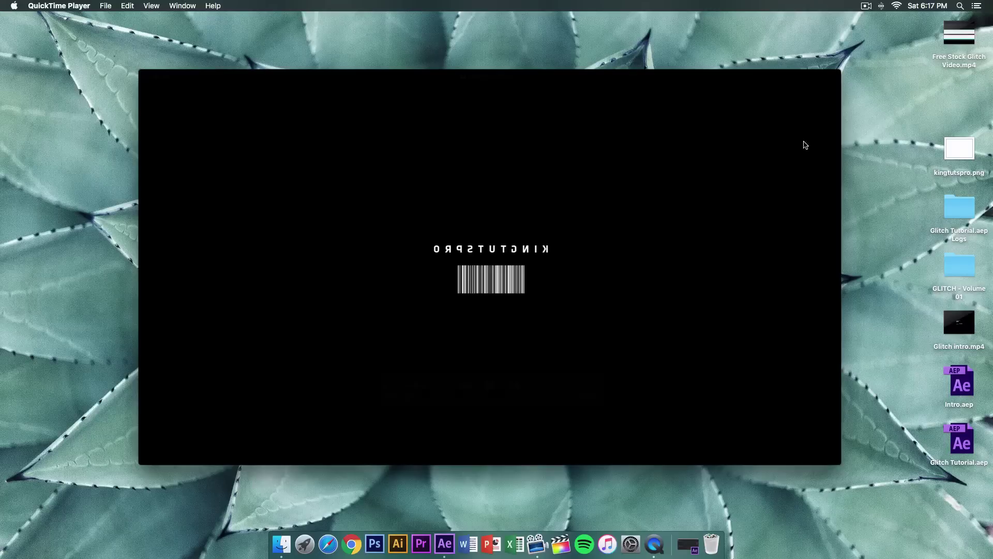
Play the finished glitch intro video for the KINGTUTSPRO logo
mouse_move(781, 163)
key("space")
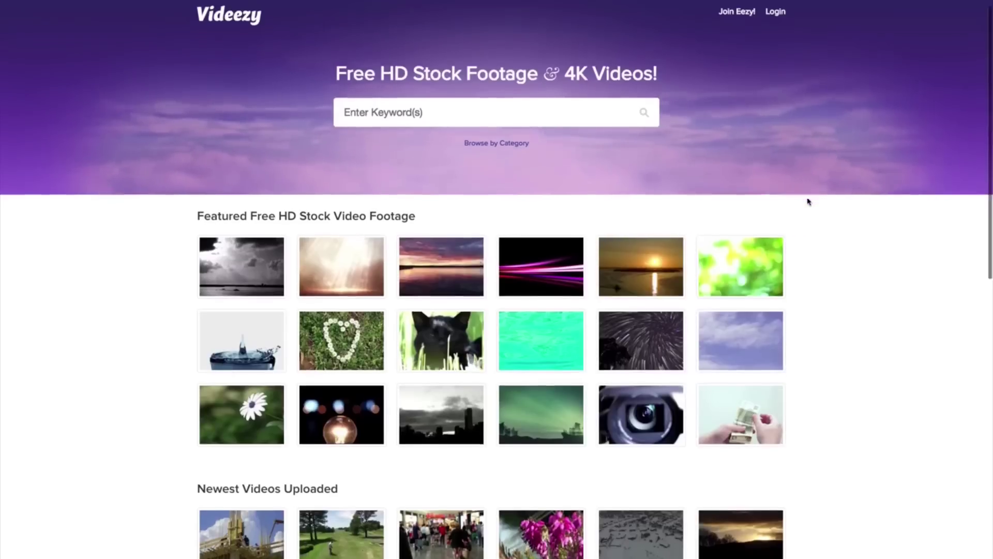
Browse Videezy's free stock footage, open the Slow Motion Drop of Water video and play its preview
scroll(808, 201, "down", 3)
scroll(808, 202, "down", 5)
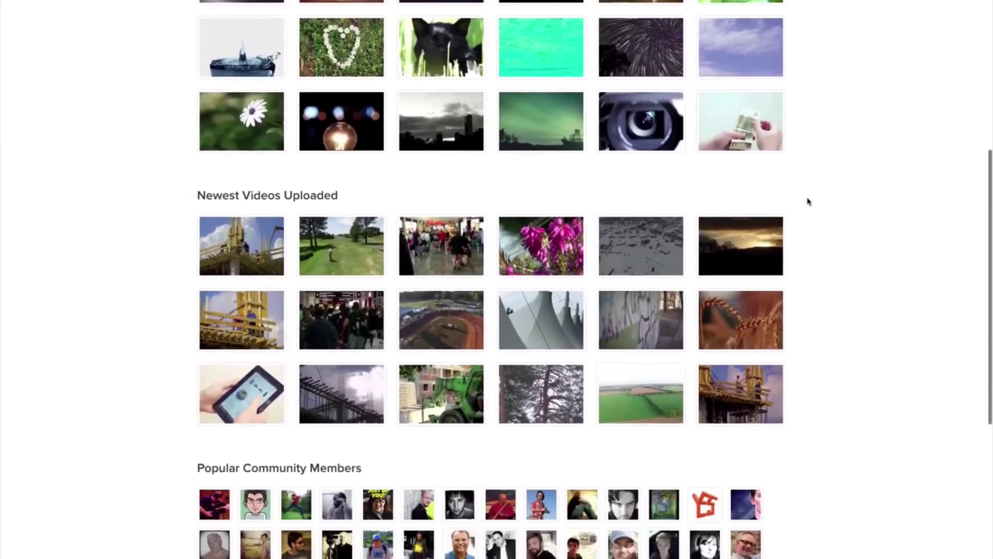
scroll(809, 201, "up", 8)
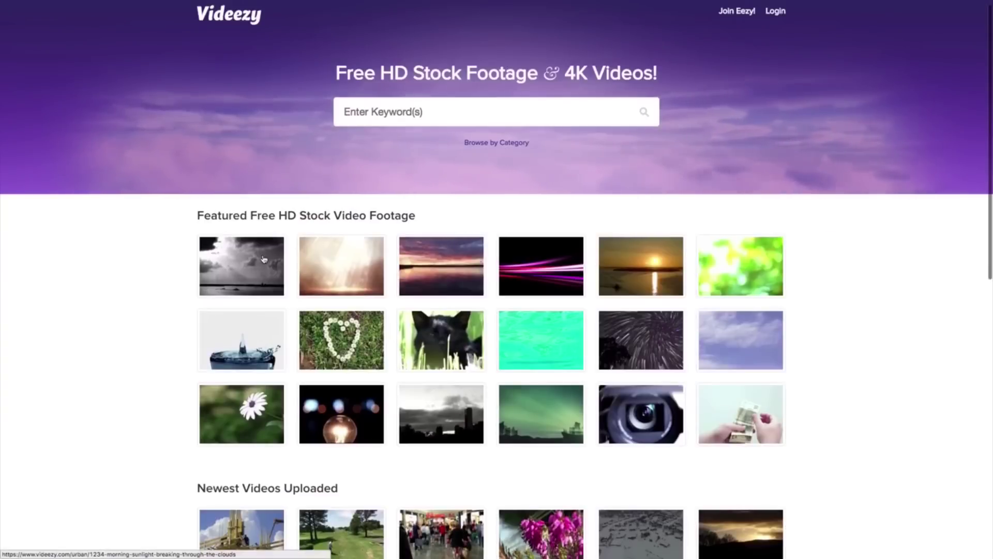
left_click(259, 337)
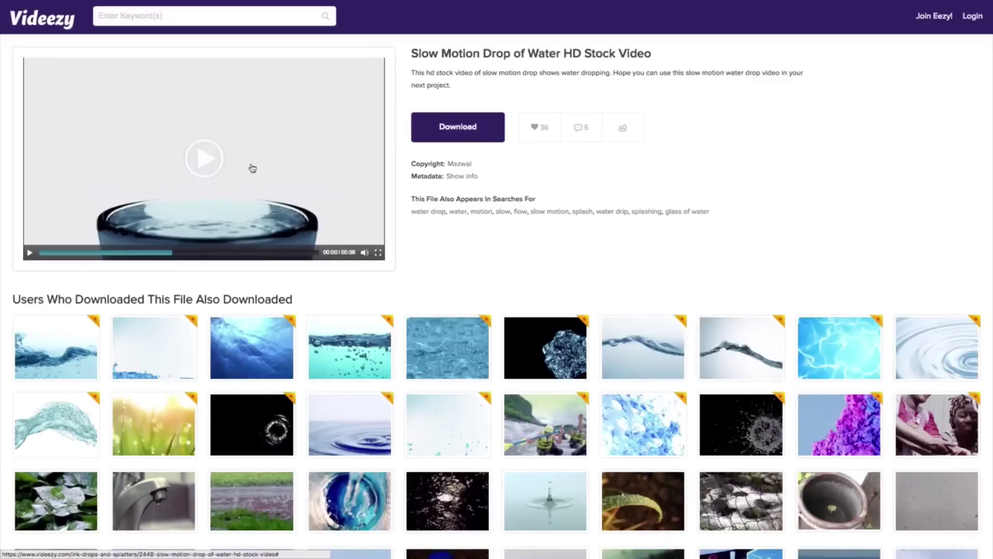
left_click(194, 169)
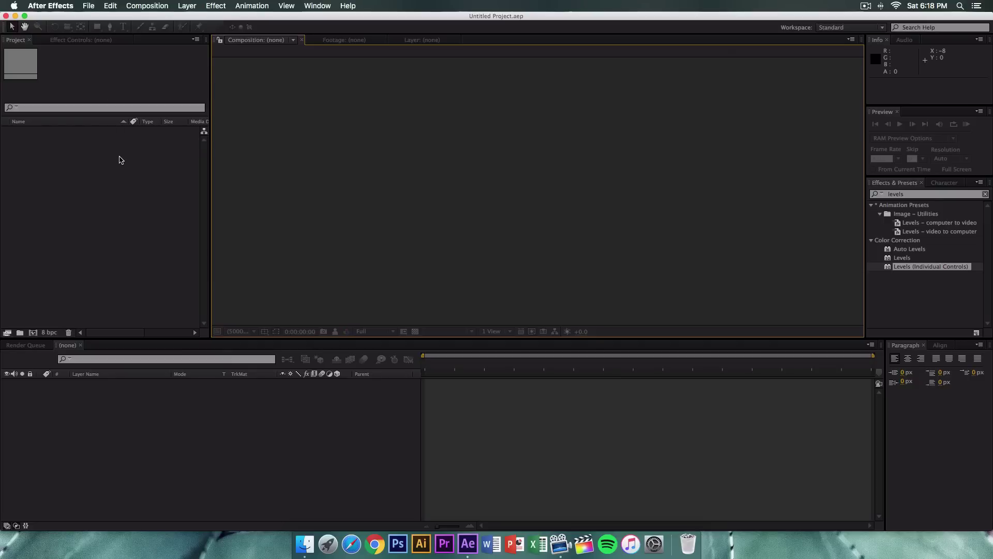
In After Effects, import Free Stock Glitch Video.mp4 and kingtutspro.png from the Desktop as footage
double_click(121, 160)
scroll(450, 158, "up", 1)
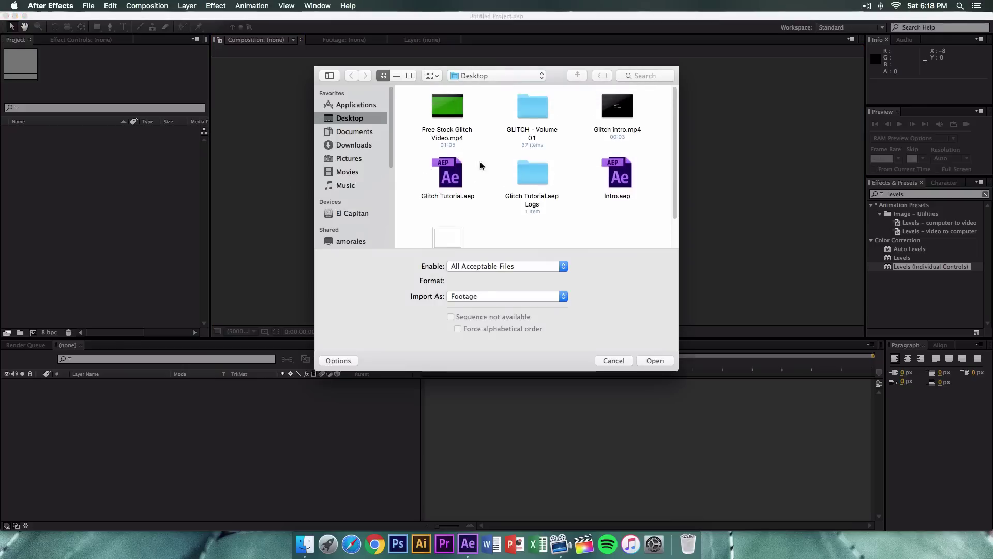
scroll(505, 164, "down", 2)
left_click(456, 207)
scroll(480, 211, "up", 1)
scroll(479, 211, "down", 1)
scroll(459, 211, "up", 2)
scroll(458, 211, "down", 2)
scroll(459, 210, "up", 2)
left_click(460, 126)
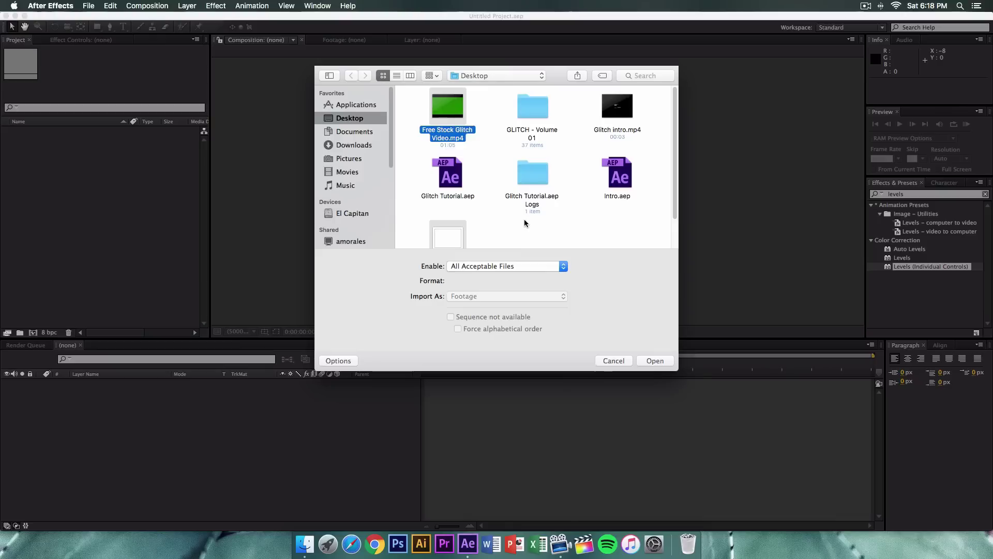
key("Return")
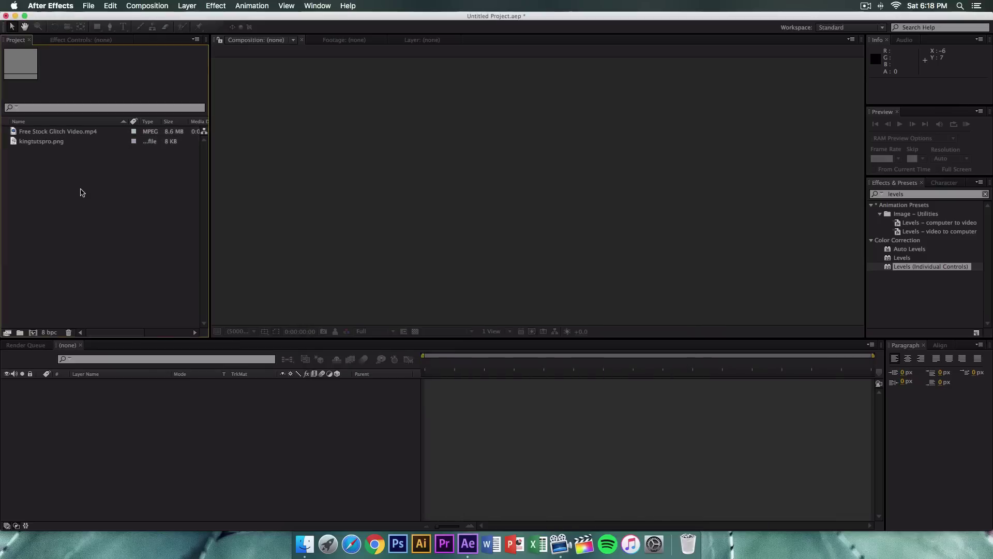
Create a composition named Glitch with the Custom preset, 1920 × 1080 px, 30 fps and a duration of 0:00:02:00
left_click(150, 6)
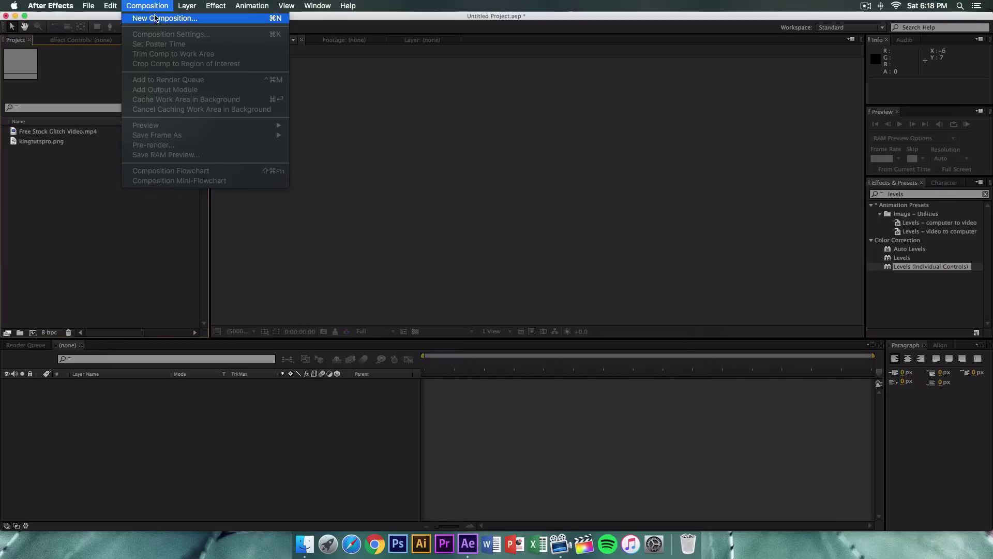
left_click(155, 18)
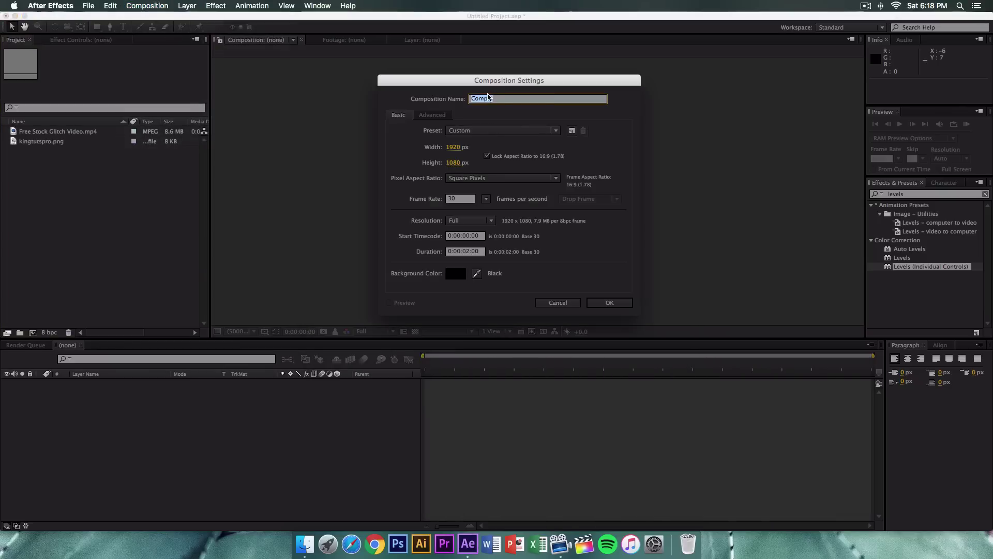
type("Glitch")
left_click(470, 130)
left_click(468, 136)
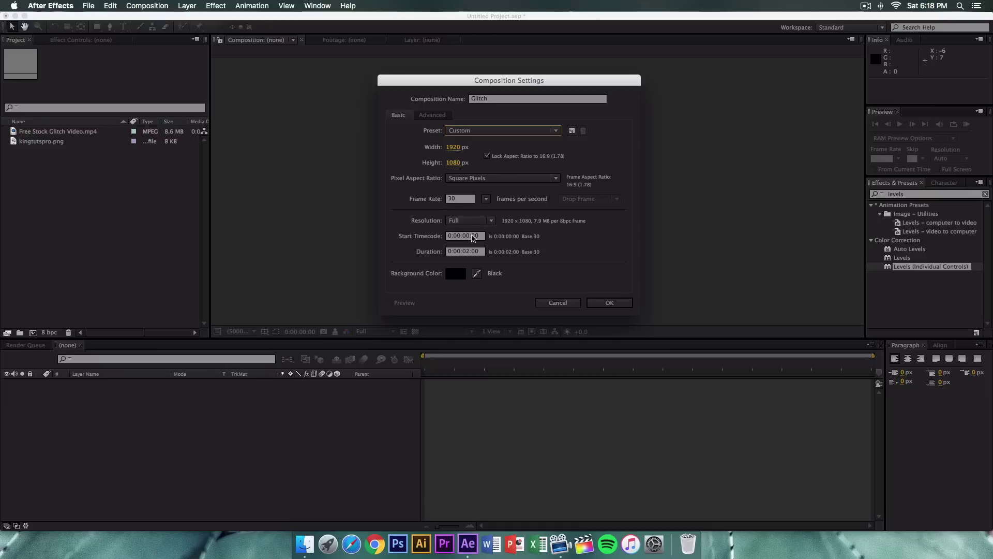
left_click(469, 252)
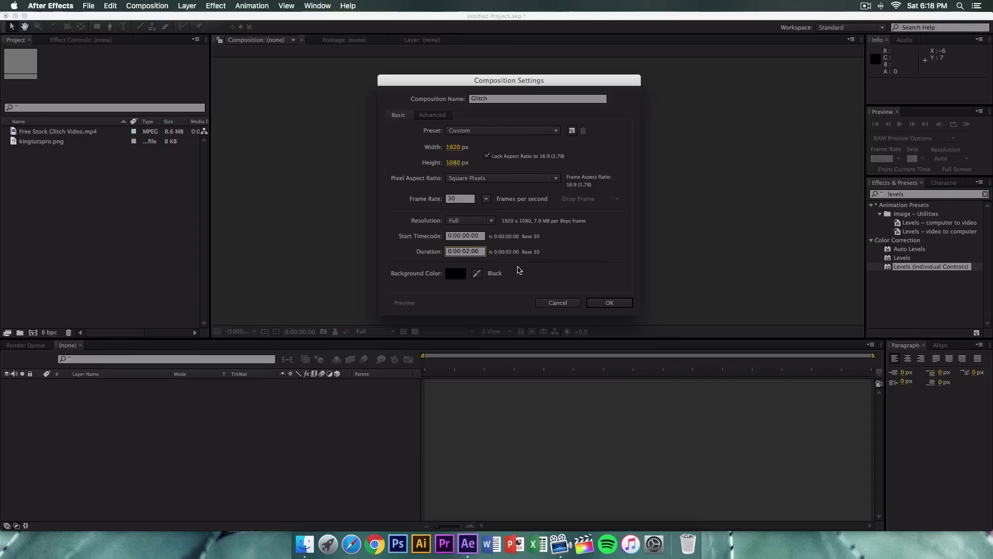
left_click(611, 304)
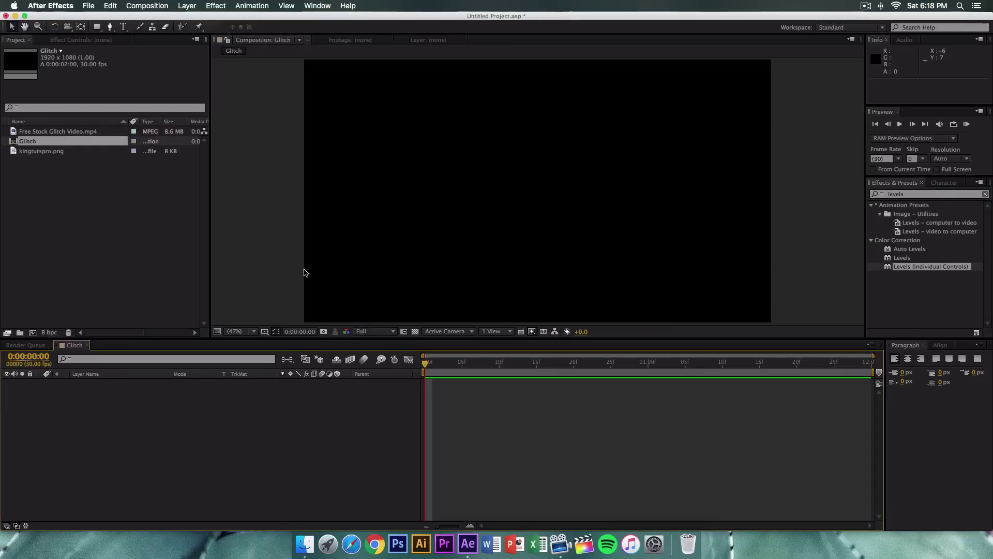
Add the kingtutspro.png logo to the Glitch composition as a layer
left_click(52, 154)
left_click_drag(54, 157, 153, 397)
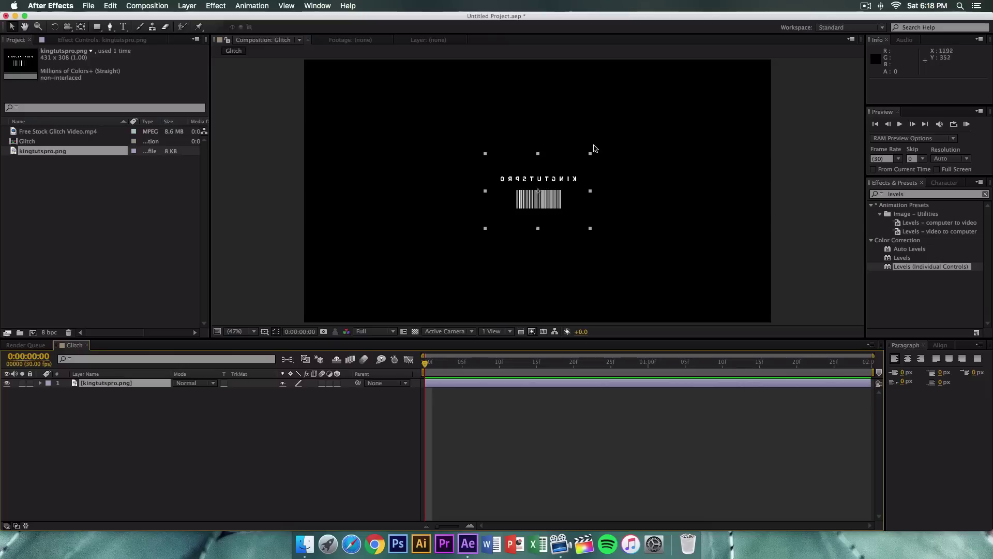
left_click(385, 196)
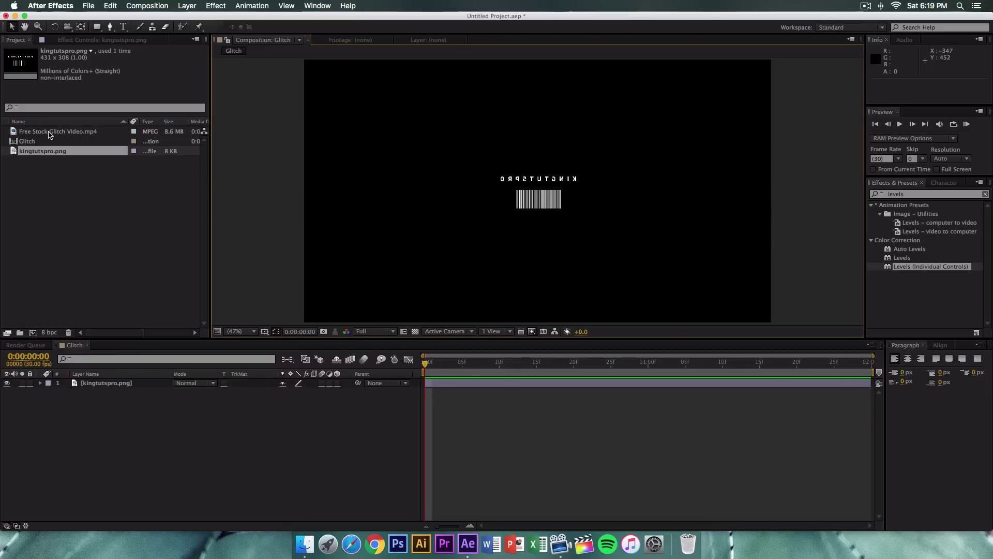
Place Free Stock Glitch Video.mp4 above the logo layer and scale it up to fill the composition frame
left_click(38, 134)
left_click_drag(61, 134, 145, 383)
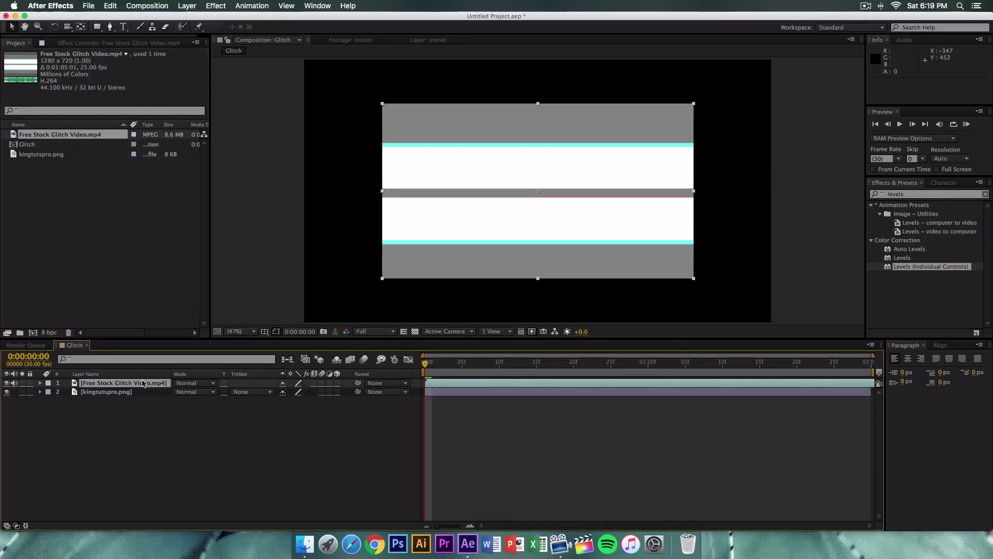
left_click(561, 162)
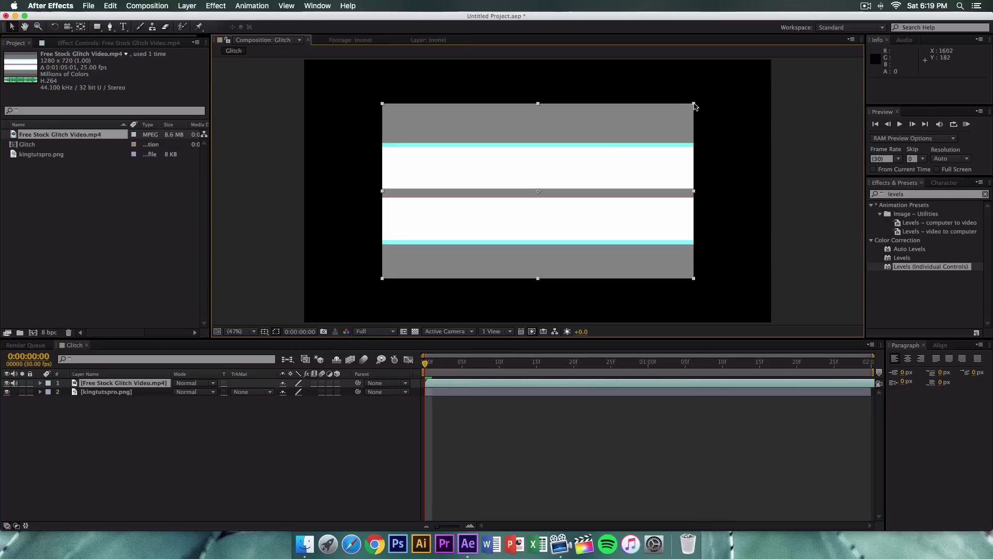
left_click_drag(694, 105, 777, 60)
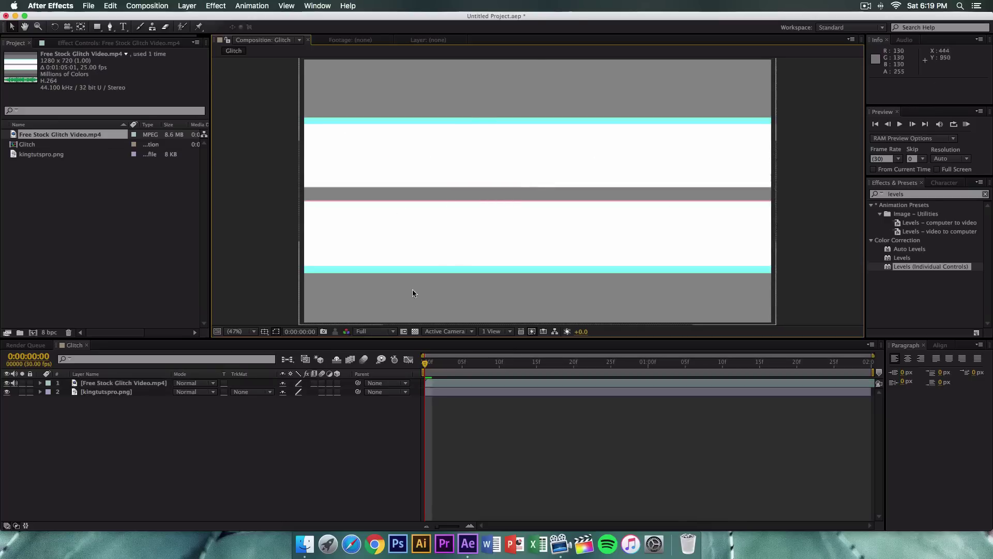
left_click(385, 421)
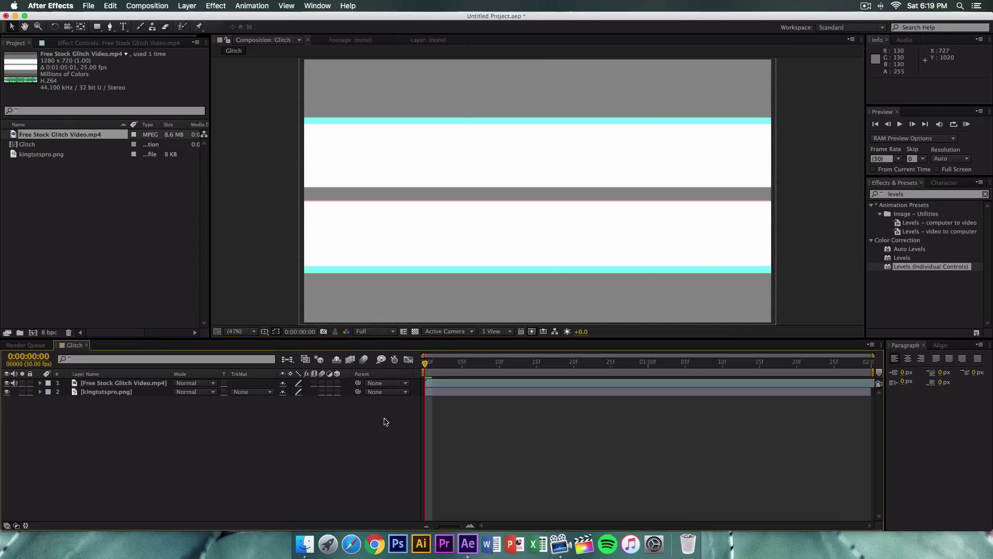
Create an adjustment layer above the stock video and rename it Glitch
right_click(333, 439)
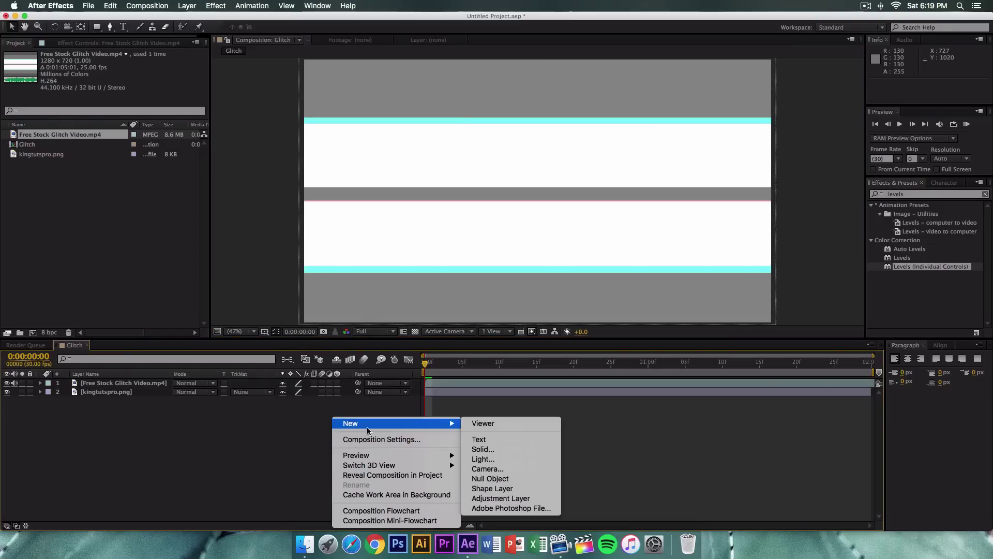
mouse_move(440, 424)
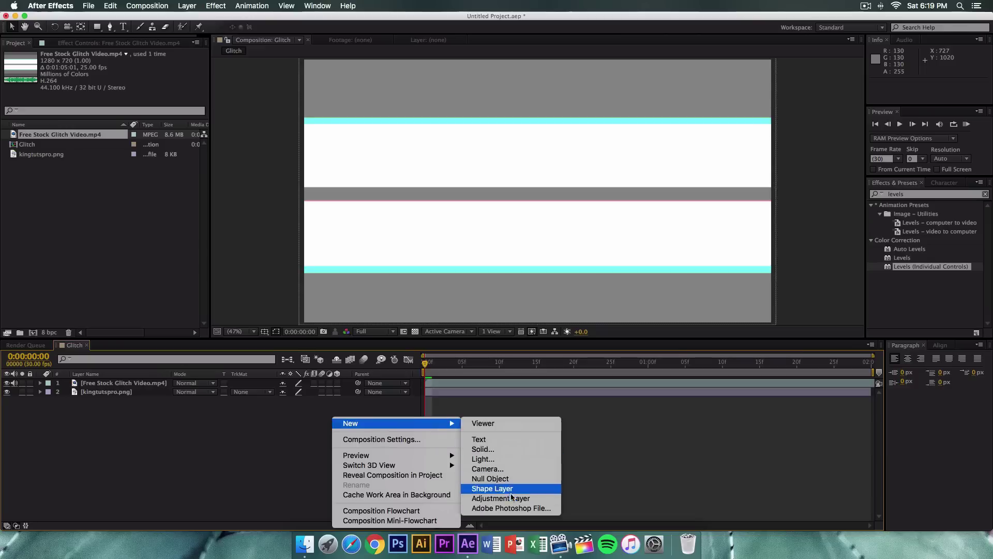
left_click(513, 499)
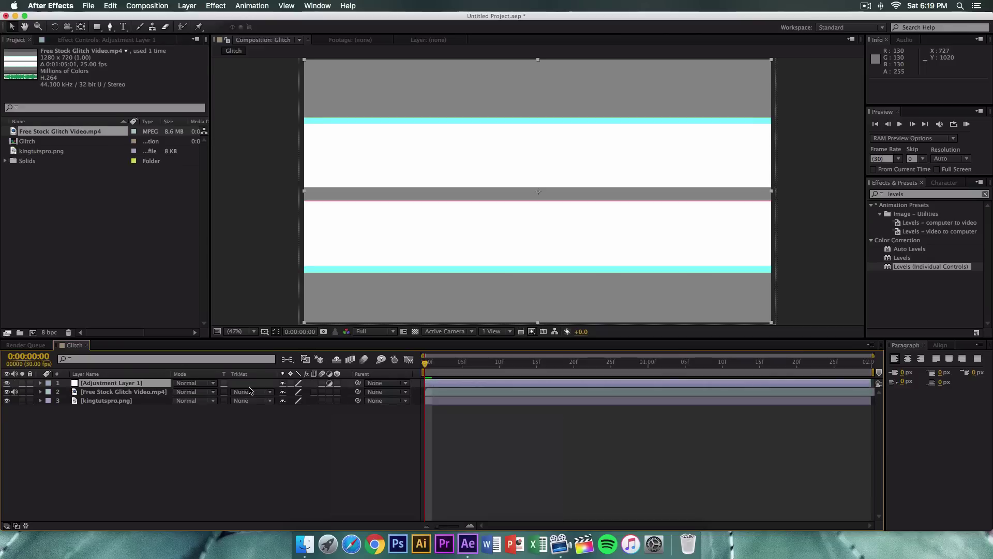
right_click(129, 385)
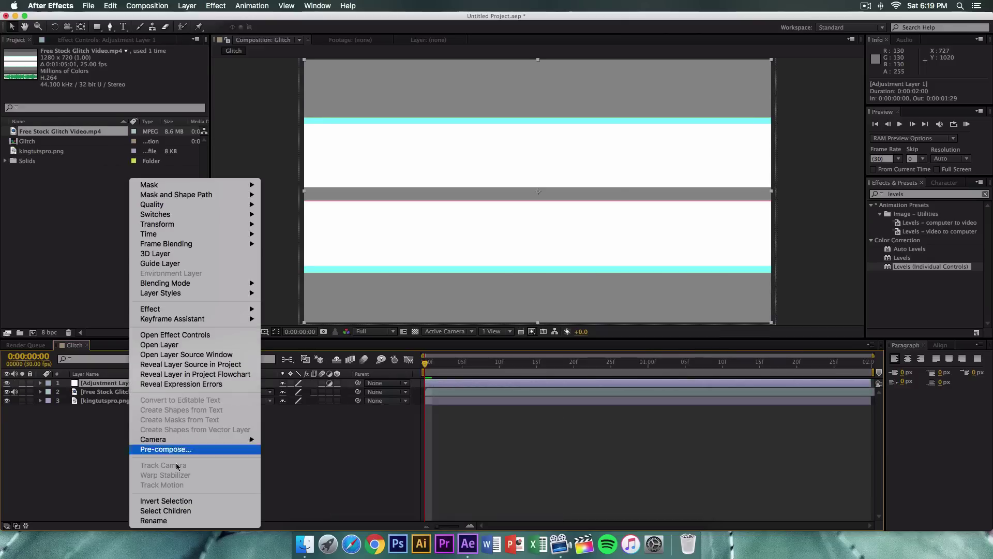
left_click(161, 520)
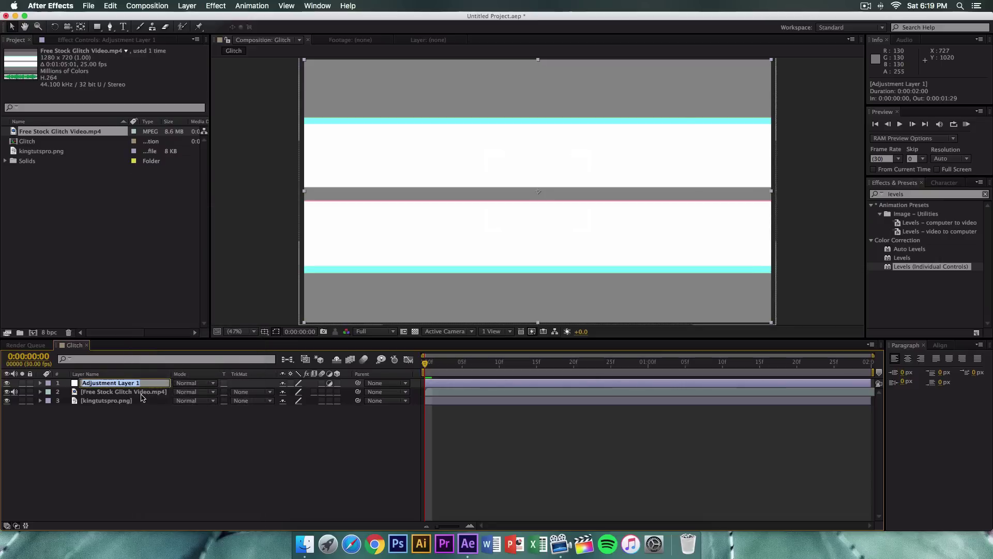
type("Glitch")
key("Return")
key("Return")
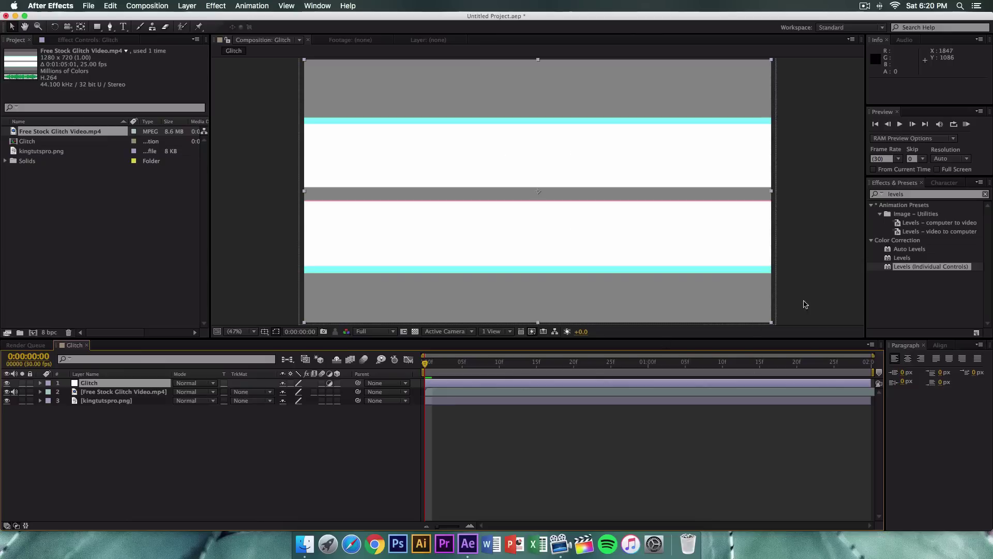
Find the Displacement Map effect and apply it to the Glitch adjustment layer
left_click(895, 188)
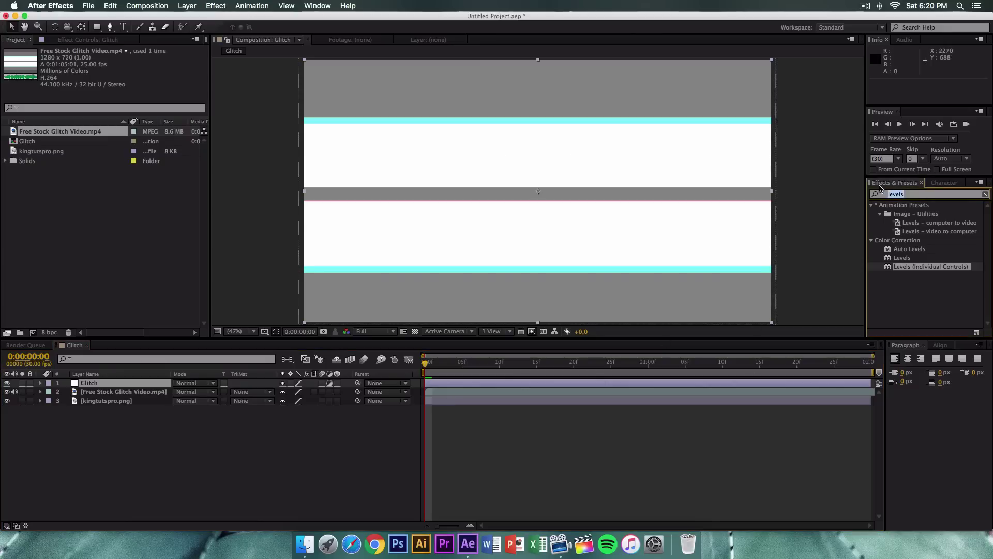
type("displa")
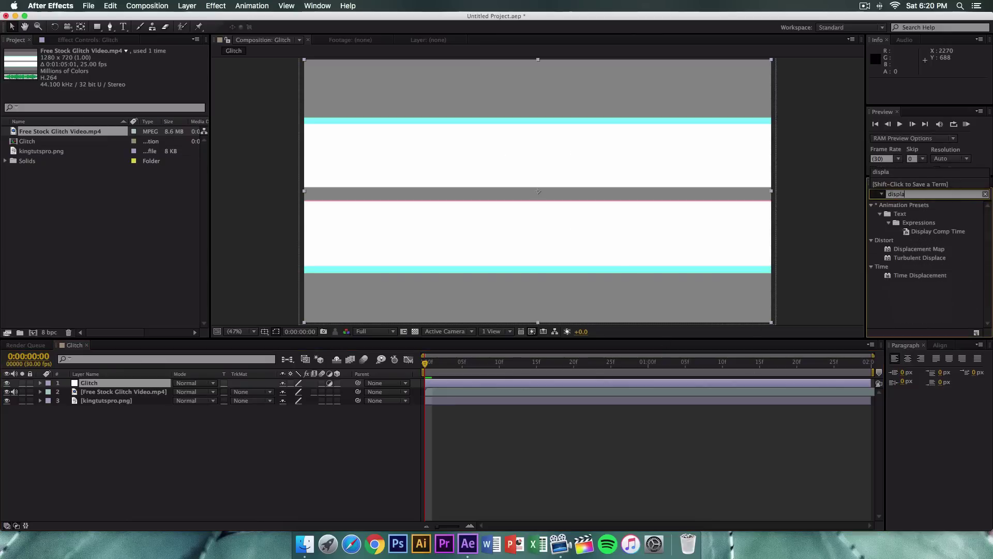
left_click(913, 251)
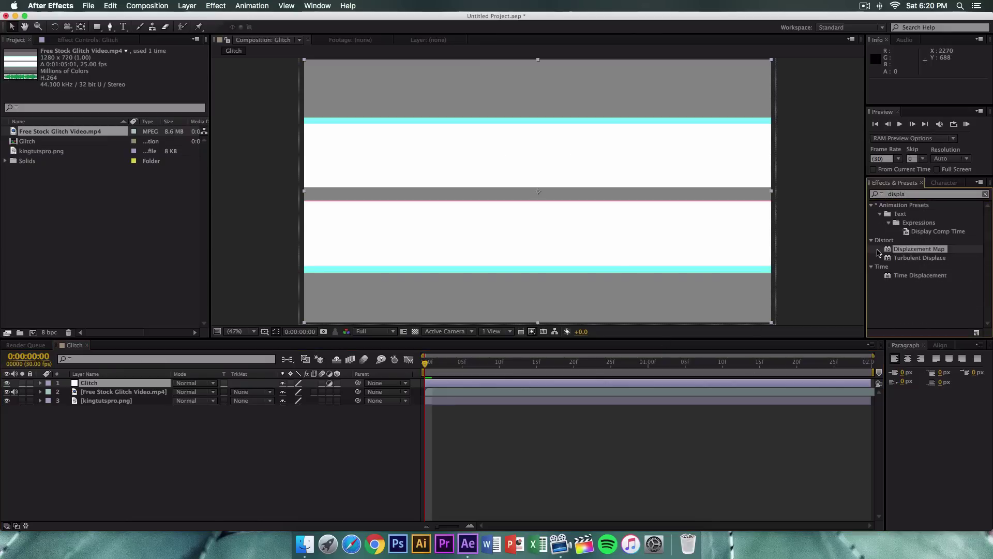
left_click_drag(899, 252, 102, 384)
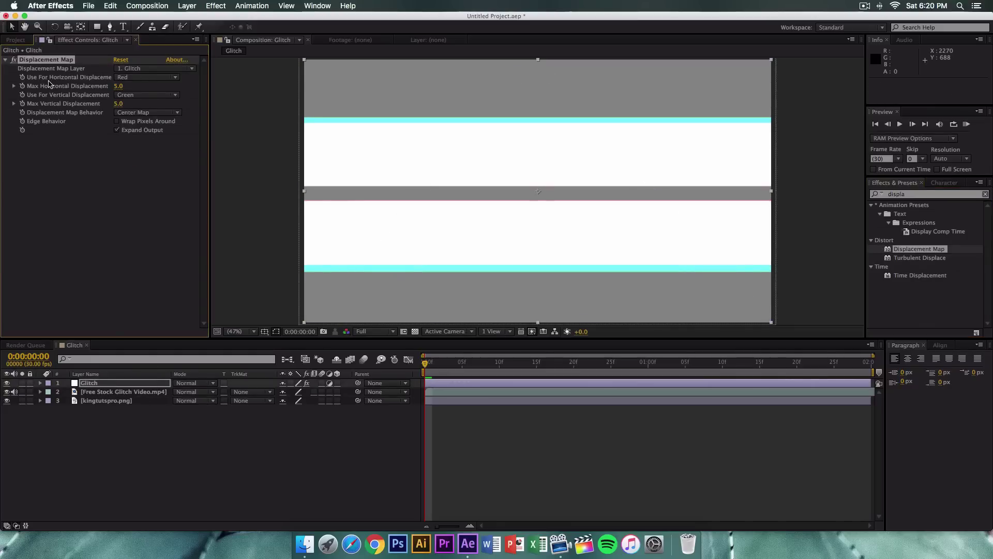
Set the Displacement Map Layer to Free Stock Glitch Video.mp4 and hide that video layer
left_click(130, 70)
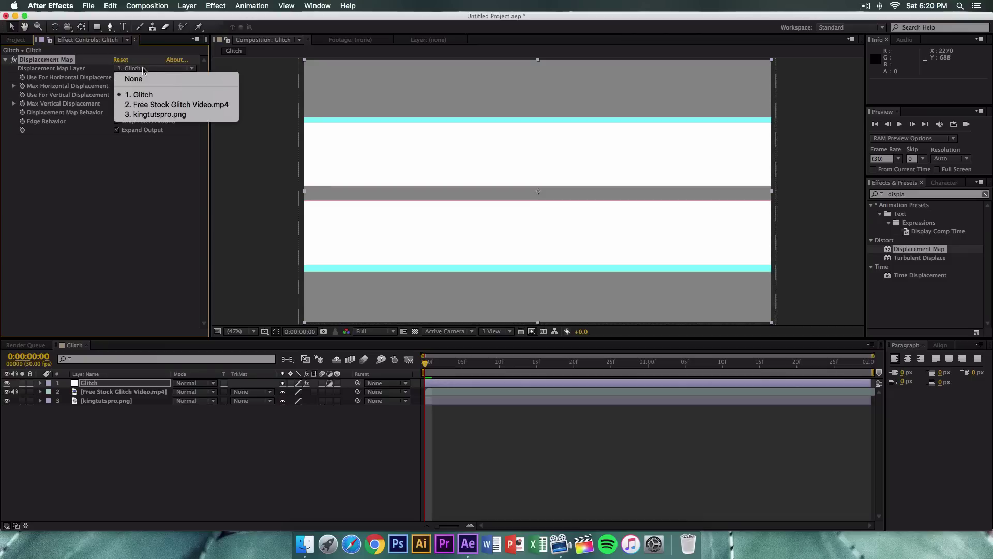
left_click(191, 106)
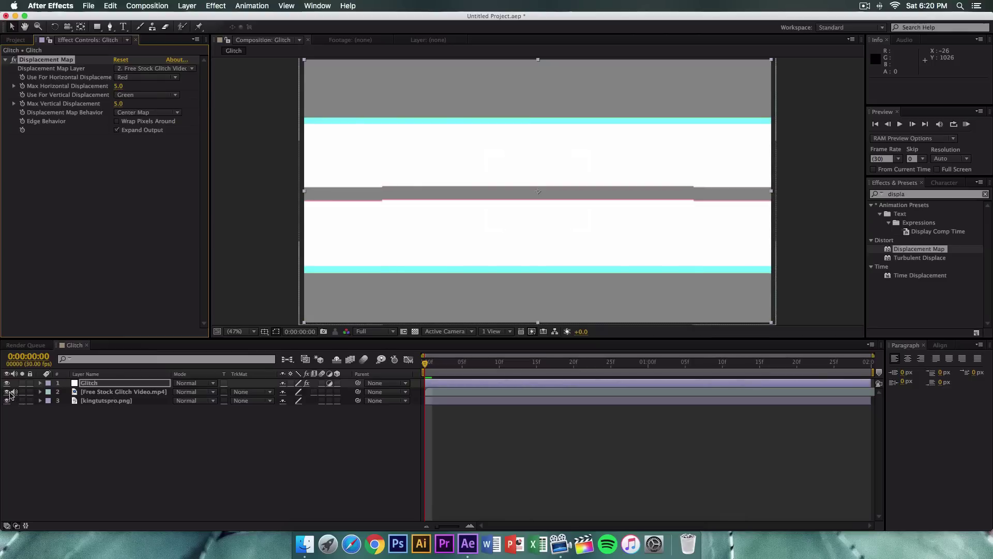
left_click(6, 391)
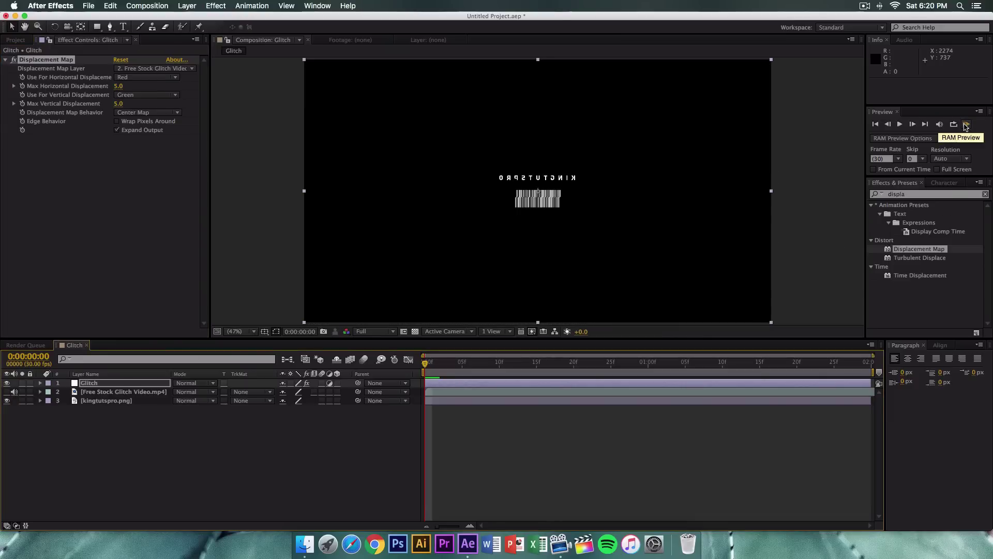
Run a RAM preview of the displaced logo and return to the first frame
left_click(965, 126)
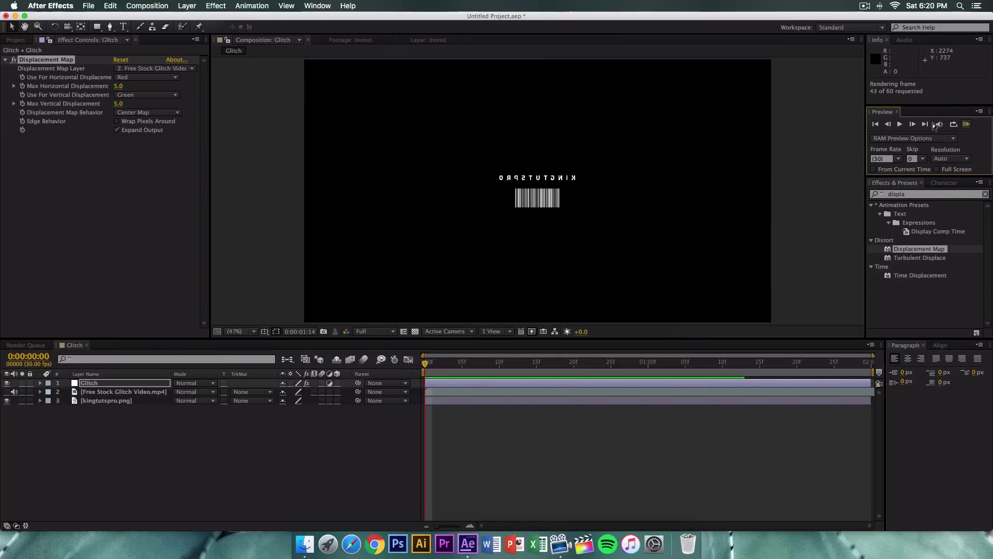
left_click(876, 125)
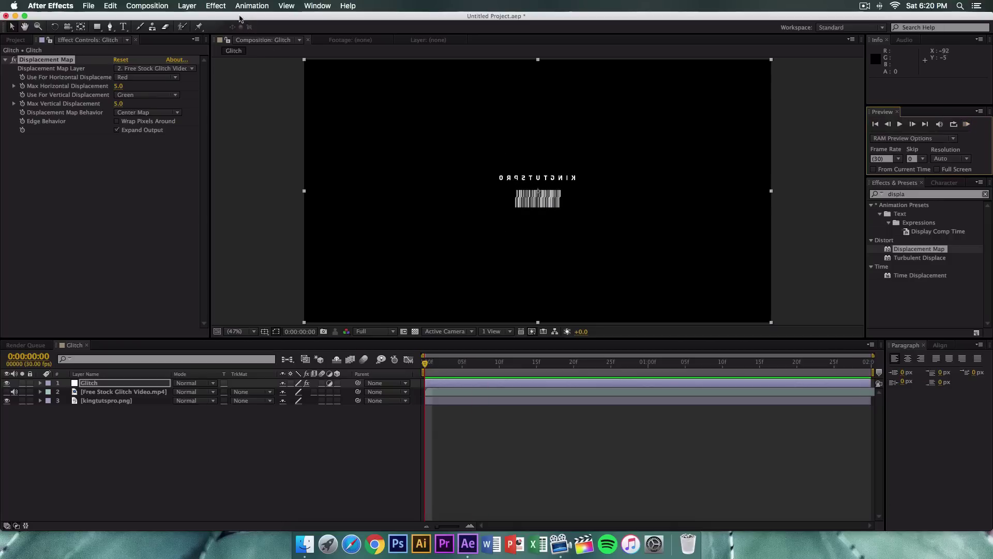
Check the Glitch composition's duration in its settings and accept them
left_click(147, 5)
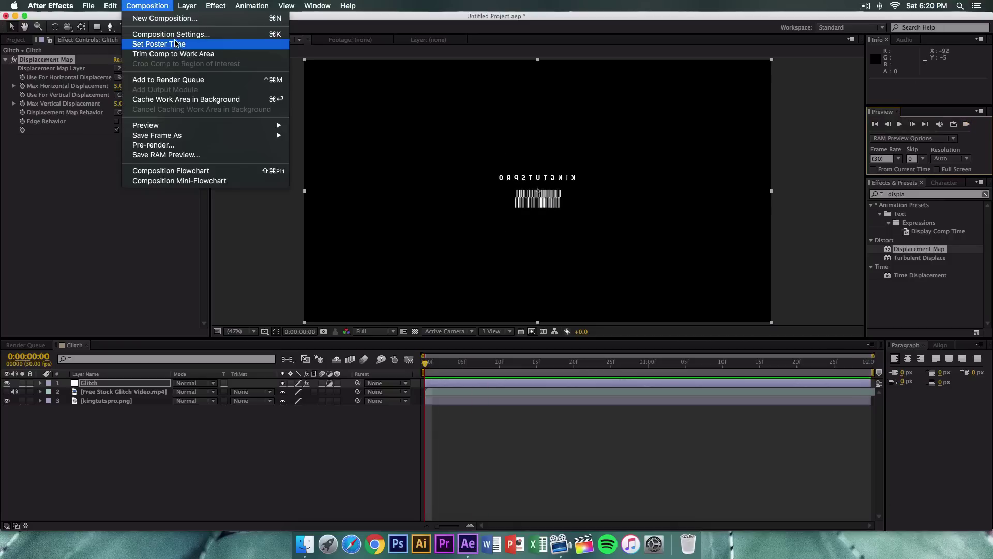
left_click(171, 34)
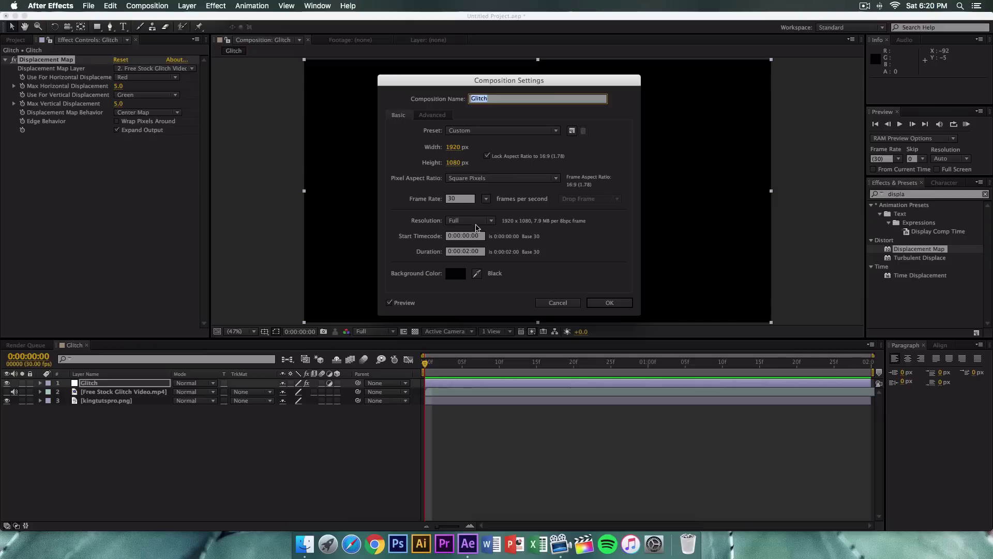
left_click(469, 252)
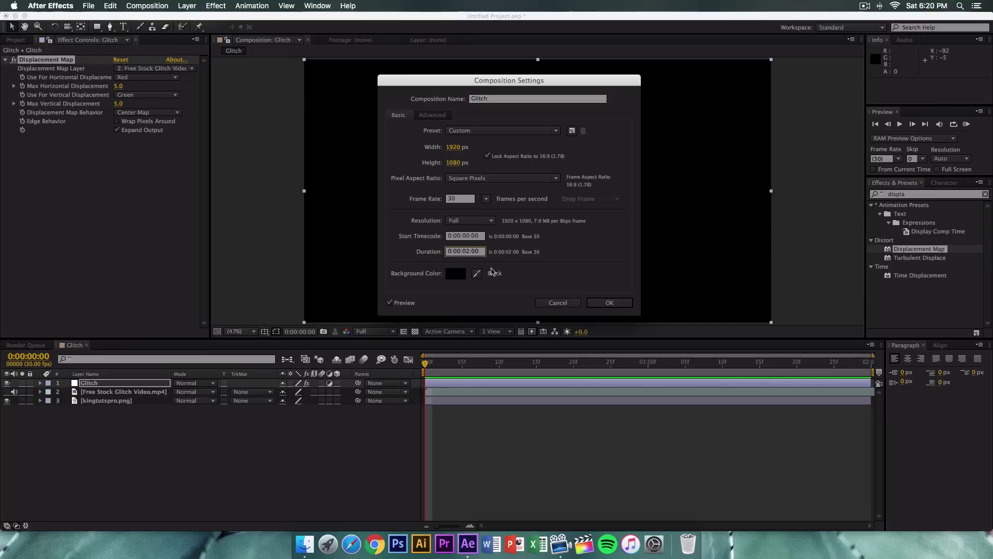
left_click(608, 303)
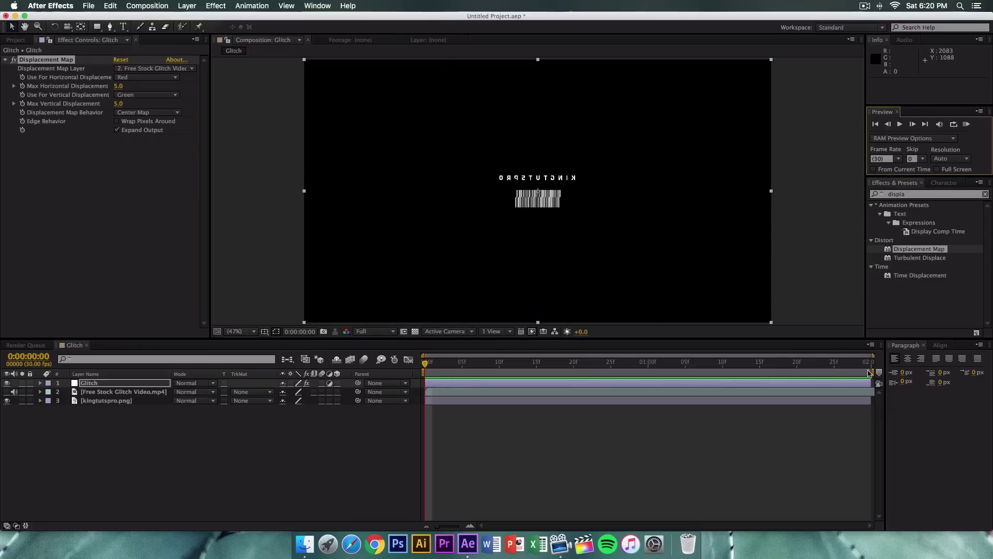
Trim the Glitch adjustment layer to start at 0:00:00:04 and end at 0:00:00:11
mouse_move(442, 364)
left_mouse_down()
mouse_move(425, 365)
mouse_move(453, 365)
left_mouse_up()
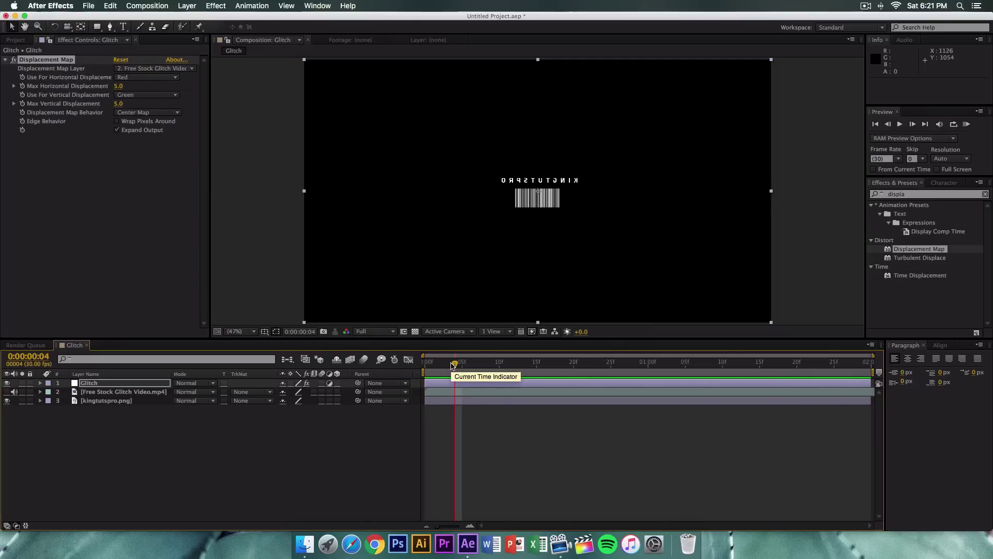
key("alt+bracketleft")
left_click_drag(457, 364, 510, 367)
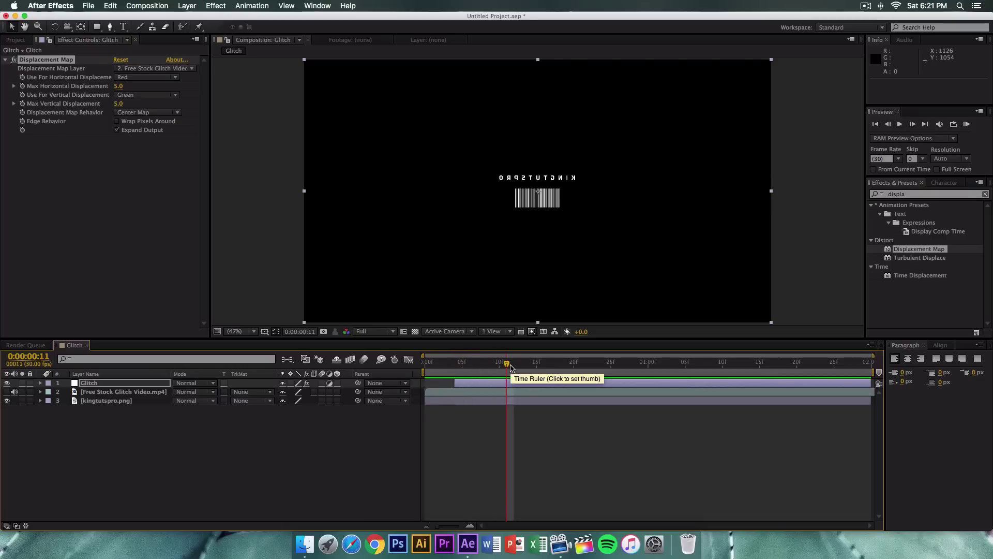
key("alt+bracketright")
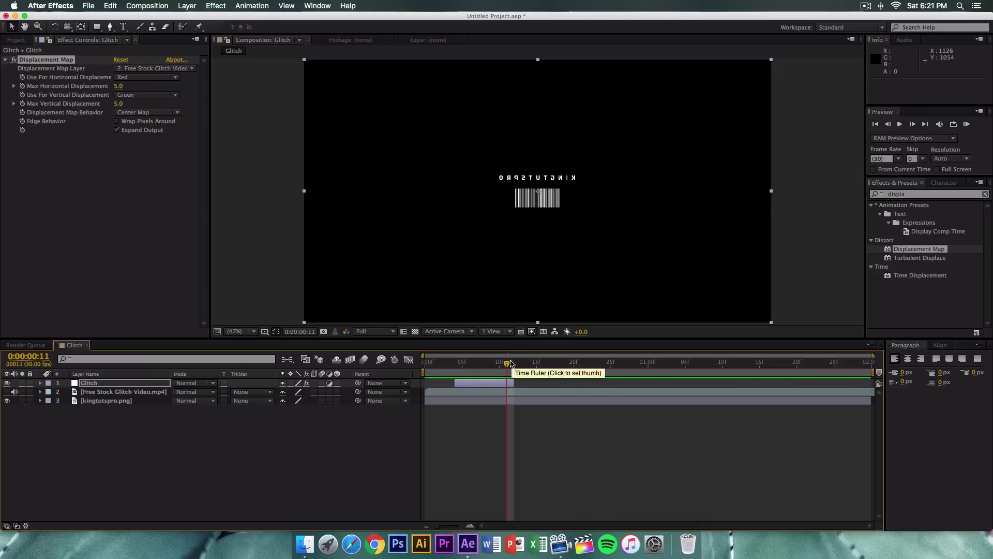
Duplicate the trimmed Glitch adjustment layer three times
left_click_drag(507, 364, 467, 365)
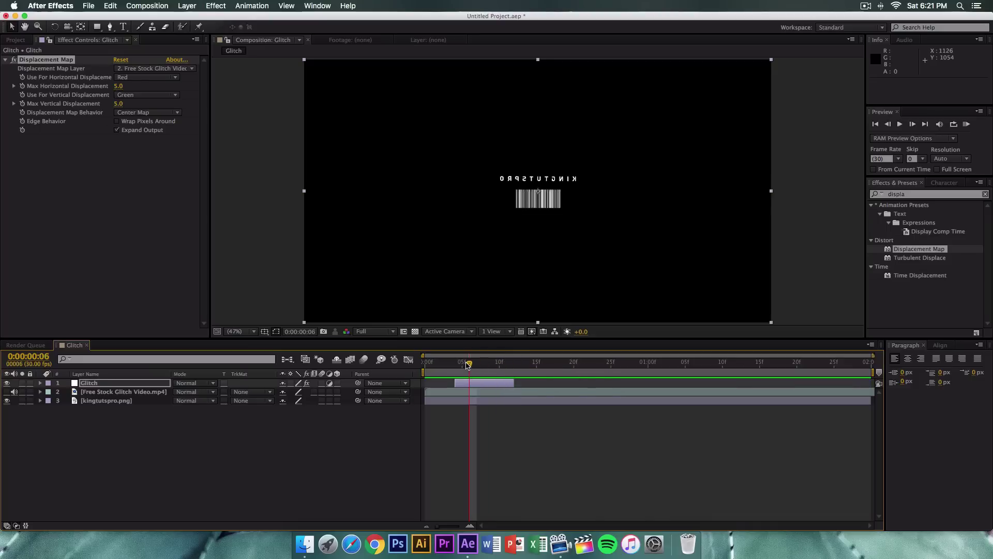
left_click(109, 383)
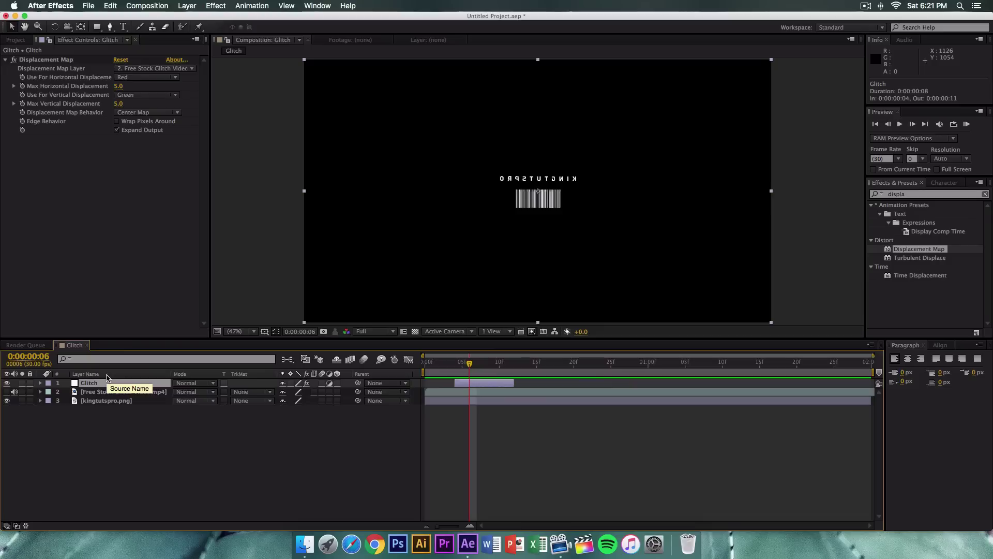
key("super+d")
key("super+d")
key("super+d")
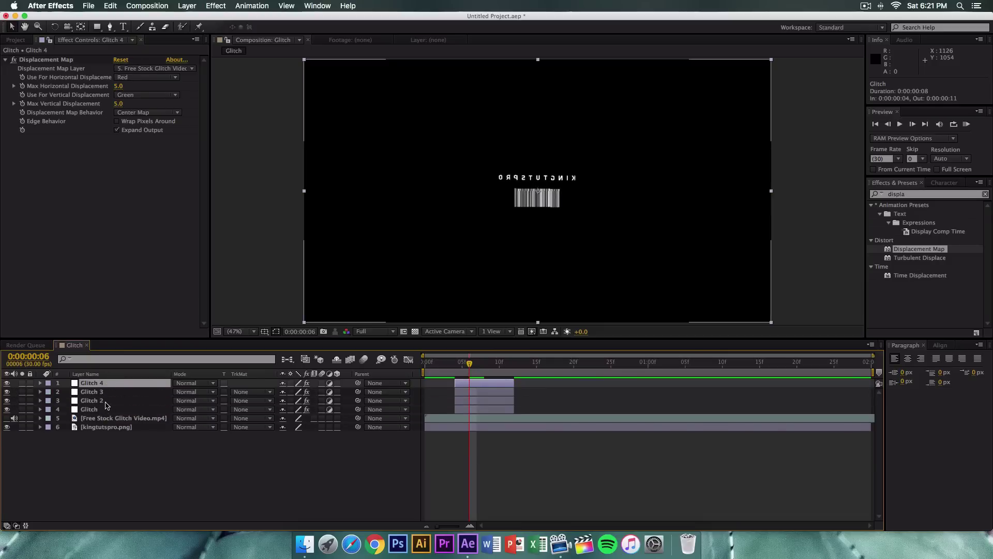
Spread the three Glitch duplicates along the timeline with differing lengths, making Glitch 4 run from 0:00:01:17 to 0:00:01:26
left_click(464, 406)
left_click_drag(470, 403, 581, 403)
left_click_drag(510, 391, 819, 382)
left_click_drag(618, 400, 573, 400)
left_click(663, 391)
mouse_move(663, 391)
left_mouse_down()
mouse_move(682, 391)
mouse_move(663, 391)
left_mouse_up()
left_click(789, 384)
mouse_move(789, 383)
left_mouse_down()
mouse_move(811, 384)
mouse_move(780, 379)
left_mouse_up()
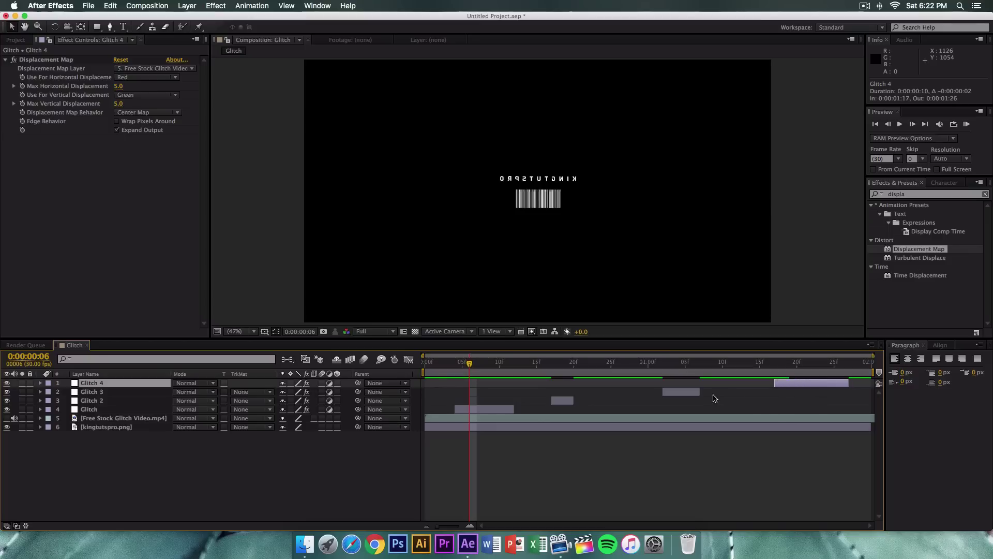
Shorten and shift Glitch 3 to run from 0:00:01:05 to 0:00:01:07, and Glitch 2 from 0:00:00:19 to 0:00:00:22
left_click(693, 391)
left_click_drag(663, 391, 690, 391)
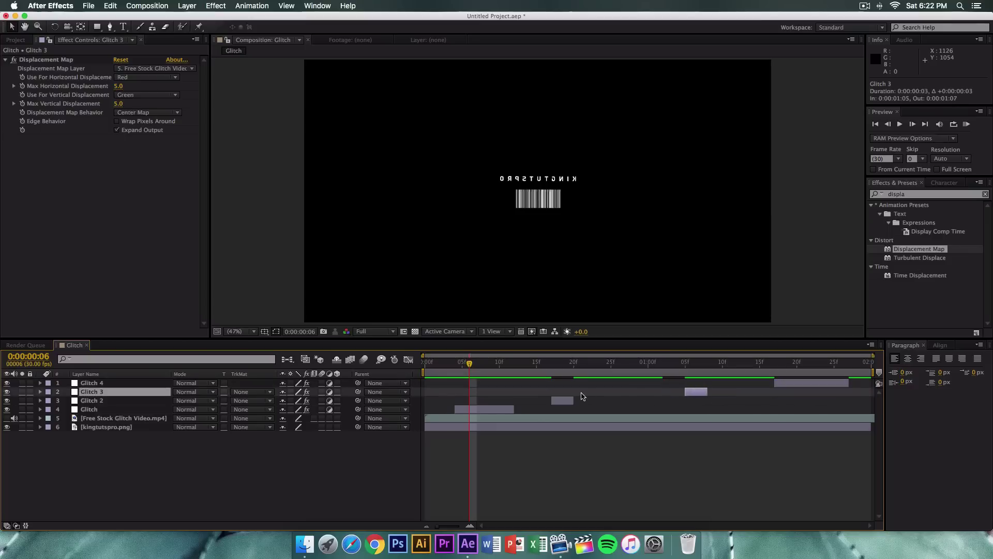
left_click(561, 401)
mouse_move(561, 401)
left_mouse_down()
mouse_move(583, 400)
mouse_move(566, 400)
left_mouse_up()
Set the maximum horizontal and vertical displacement to 24 and 25 on Glitch, and to 51 and 43 on Glitch 2
left_click(119, 418)
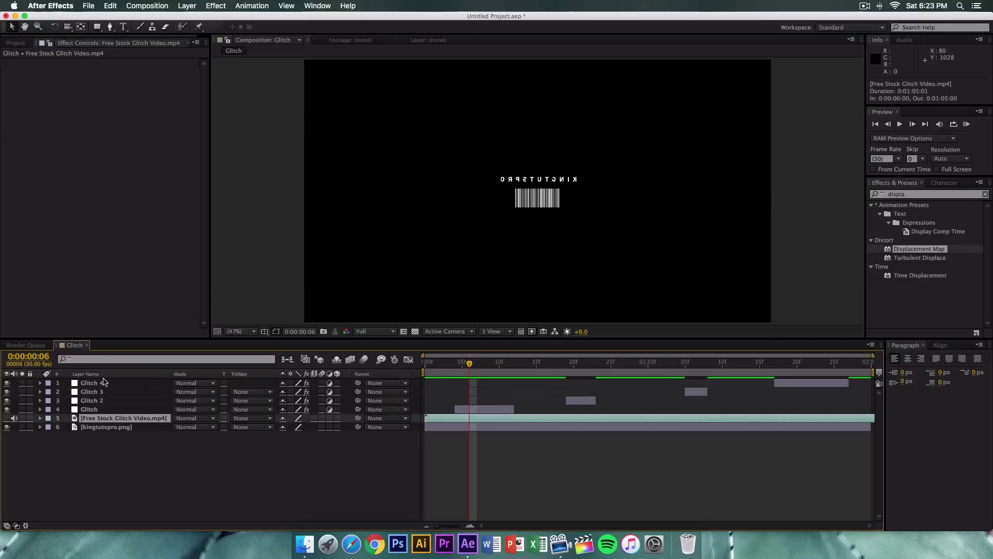
left_click(134, 409)
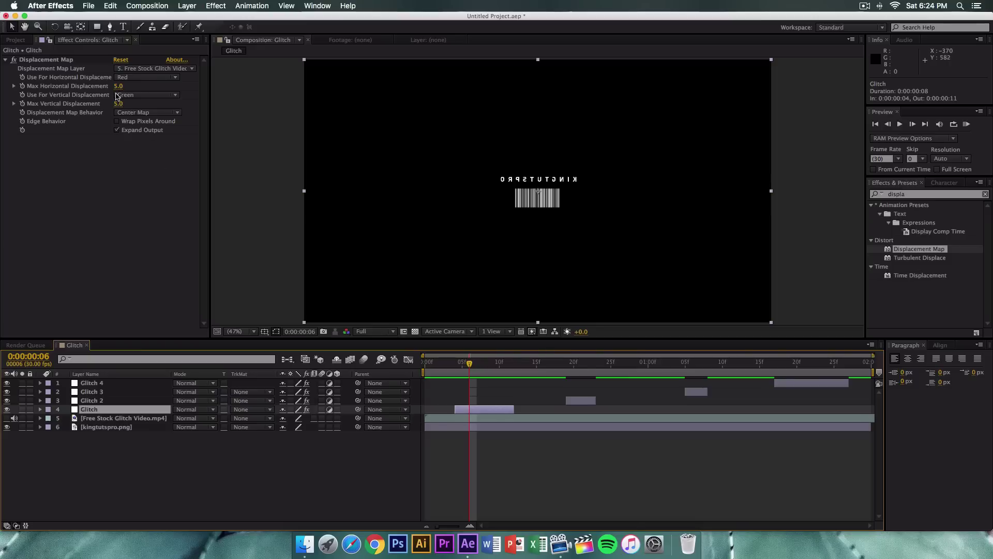
left_click_drag(119, 86, 130, 103)
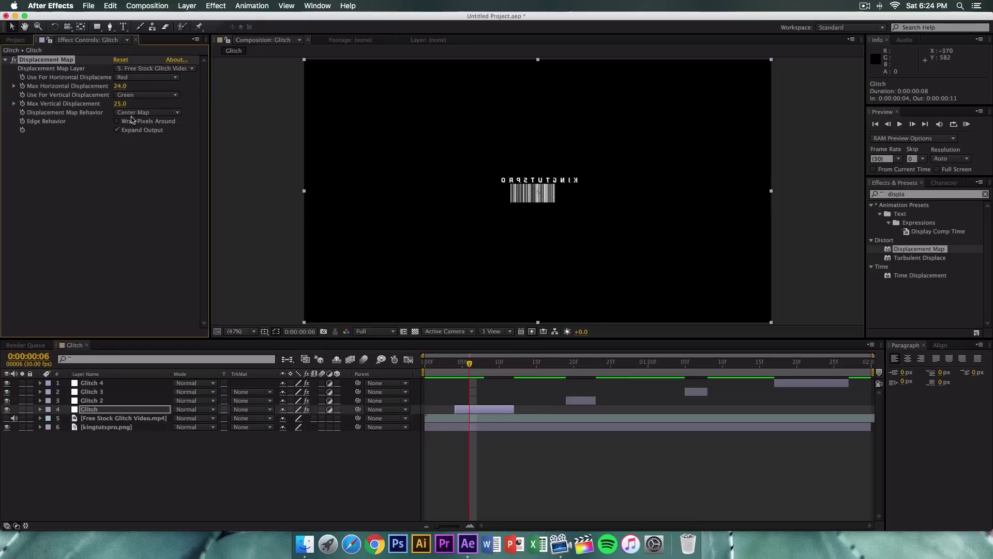
left_click(570, 363)
left_click(563, 397)
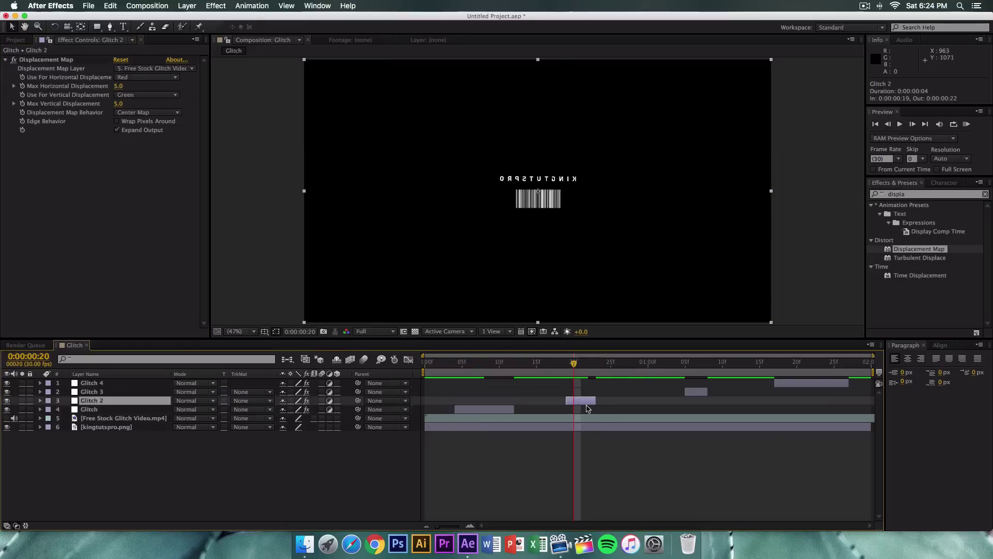
left_click_drag(118, 86, 137, 104)
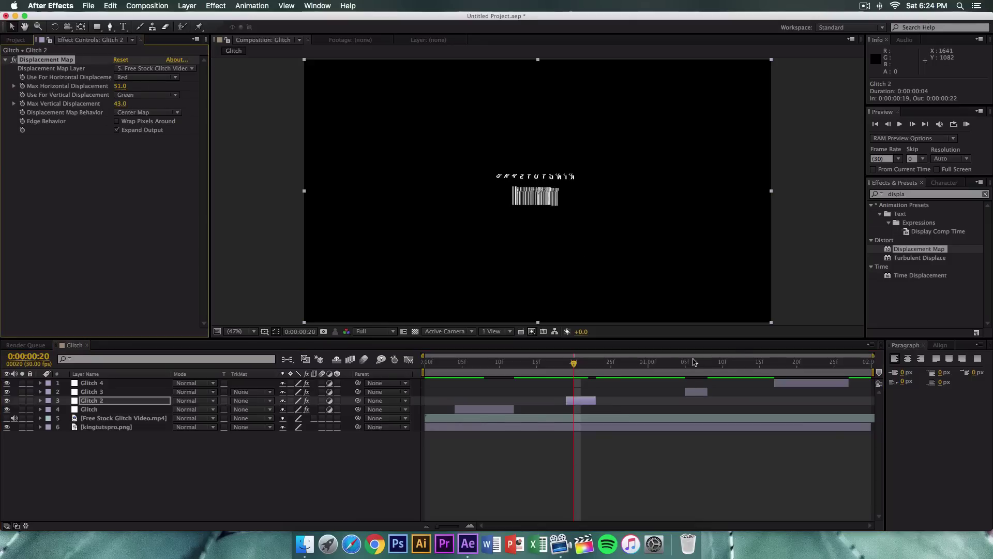
Set the maximum horizontal and vertical displacement to 119 and 72 on Glitch 3, and to 52 and 35 on Glitch 4
left_click(693, 361)
left_click(696, 391)
left_click_drag(132, 85, 174, 84)
left_click_drag(118, 103, 144, 103)
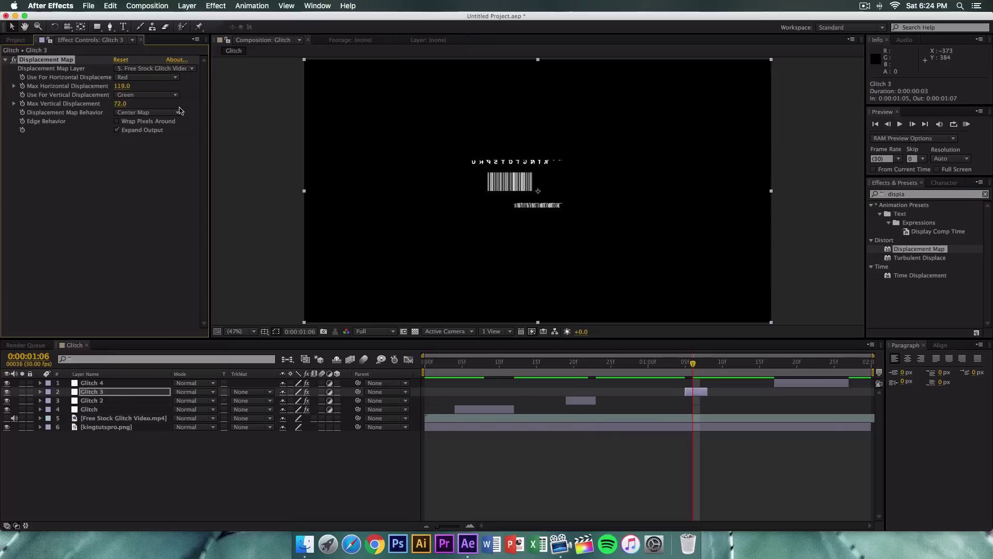
left_click(796, 362)
left_click(362, 182)
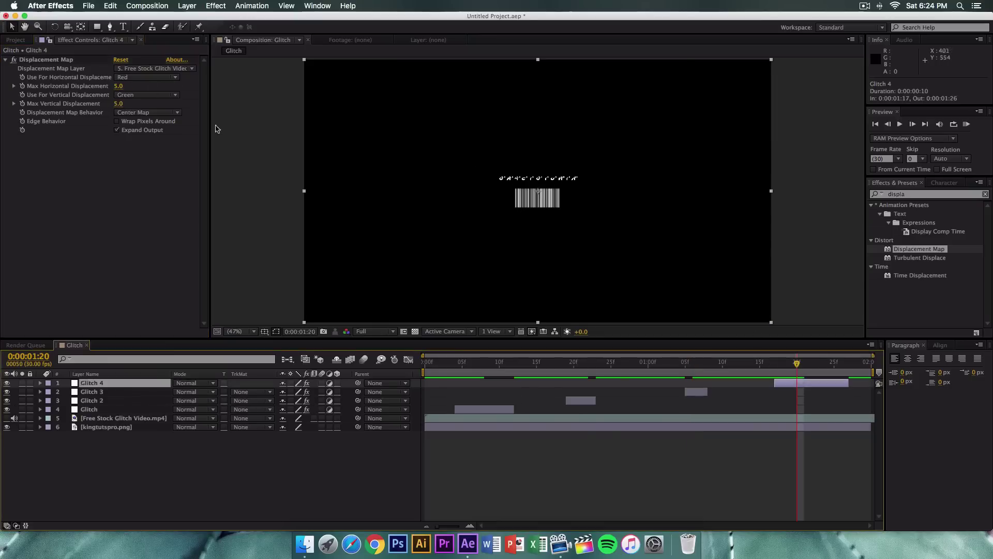
mouse_move(118, 86)
left_mouse_down()
mouse_move(136, 105)
mouse_move(123, 106)
left_mouse_up()
Run a RAM preview from the first frame and increase Glitch 2's maximum displacement to 76 horizontally and 86 vertically
left_click(876, 124)
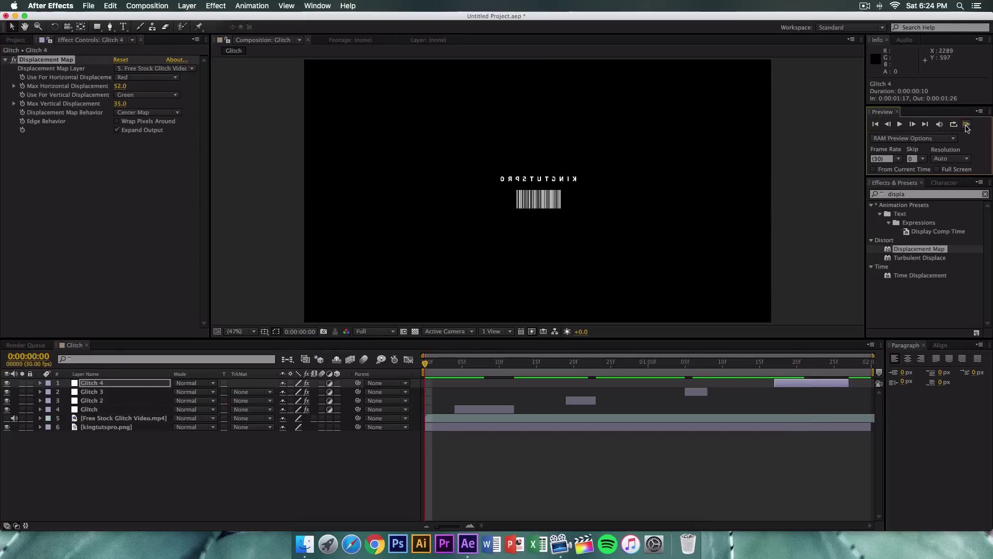
left_click(967, 126)
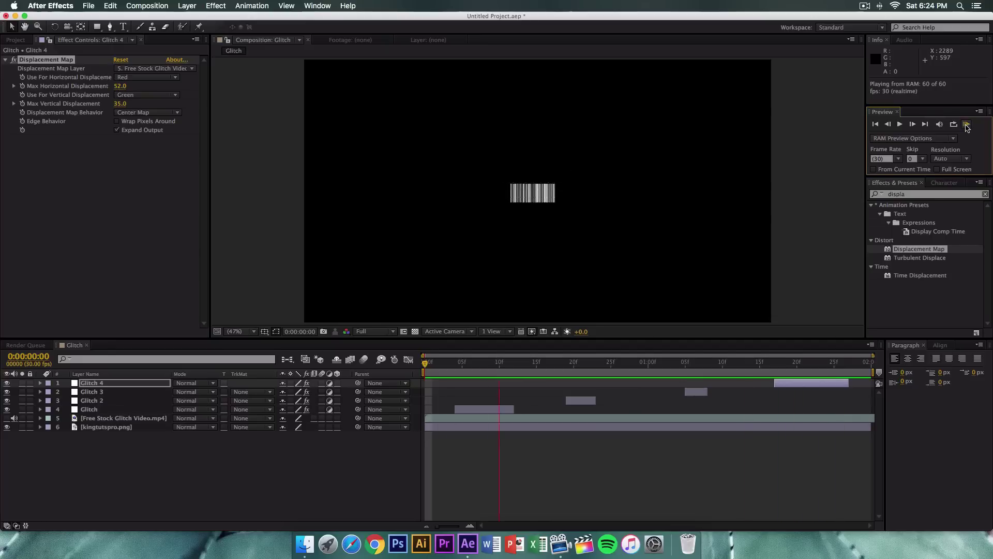
key("super+Down")
key("super+Down")
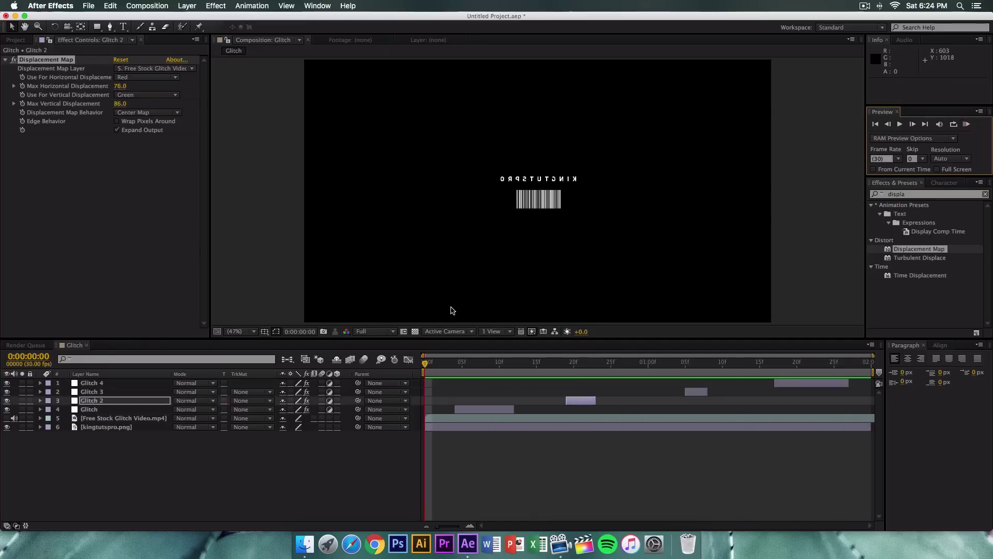
Add a null object to the composition and rename it Glitch
left_click(235, 477)
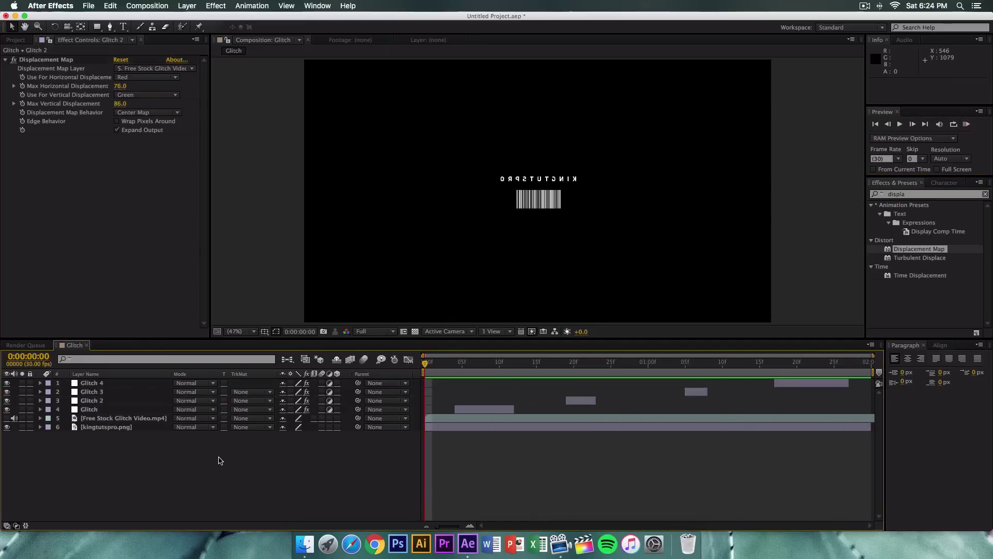
right_click(187, 459)
mouse_move(255, 424)
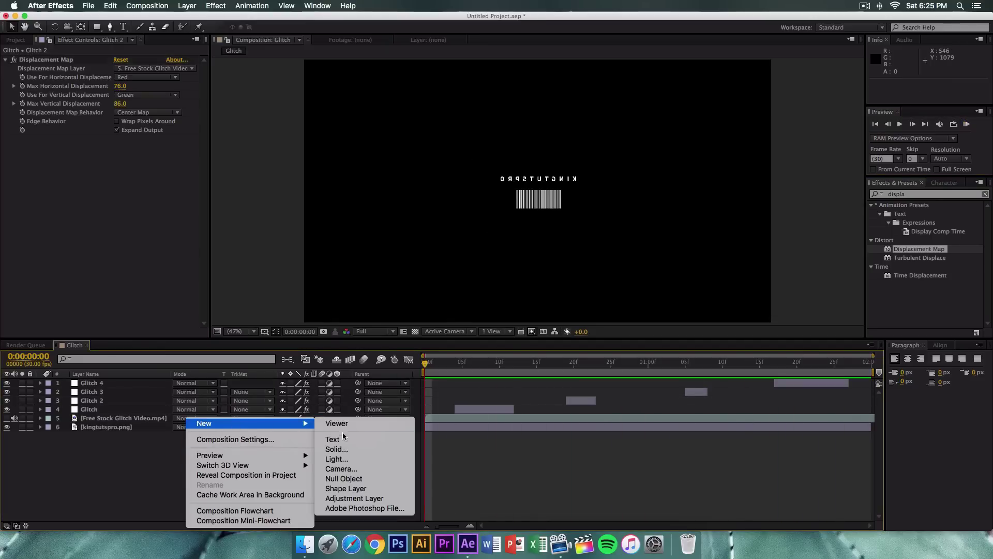
left_click(350, 481)
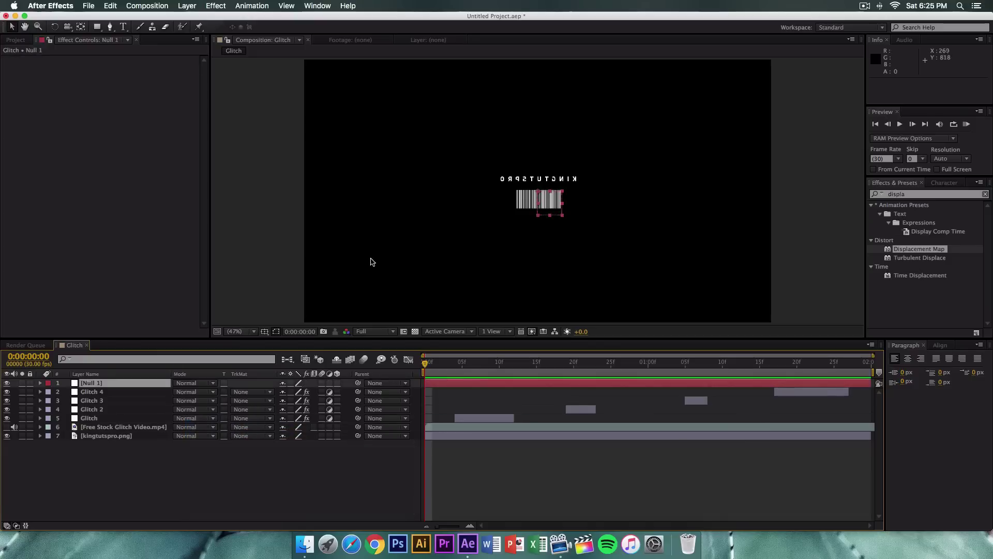
right_click(94, 384)
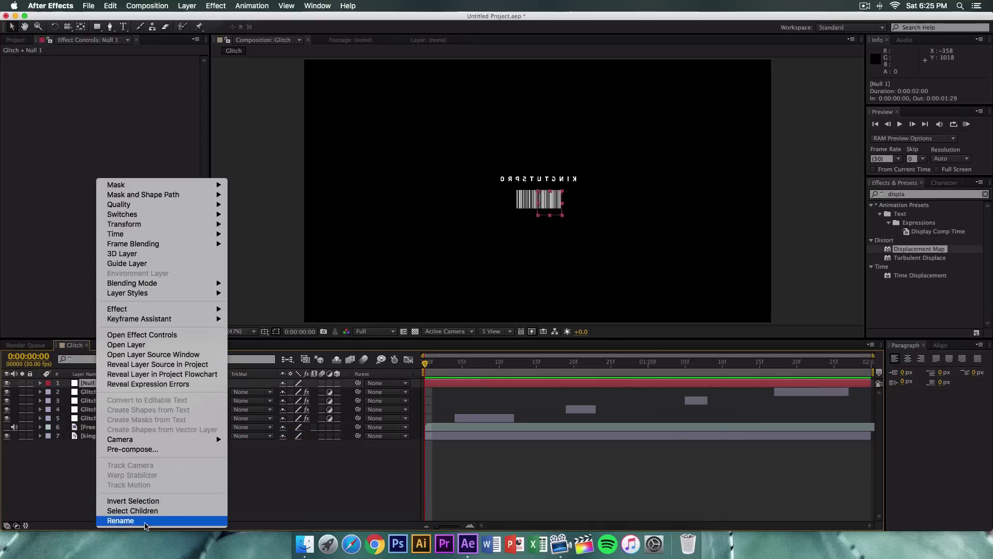
left_click(145, 523)
type("G")
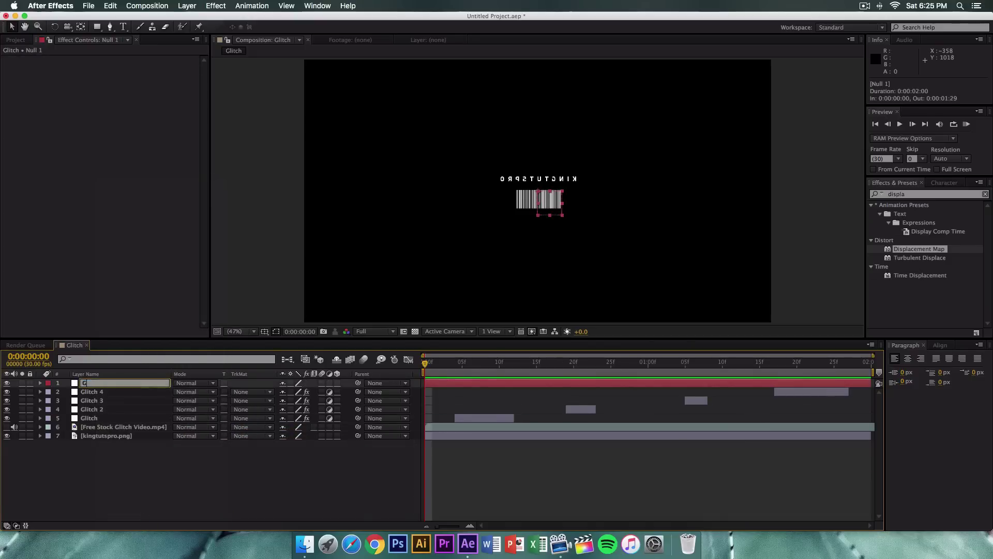
type("litch")
key("Return")
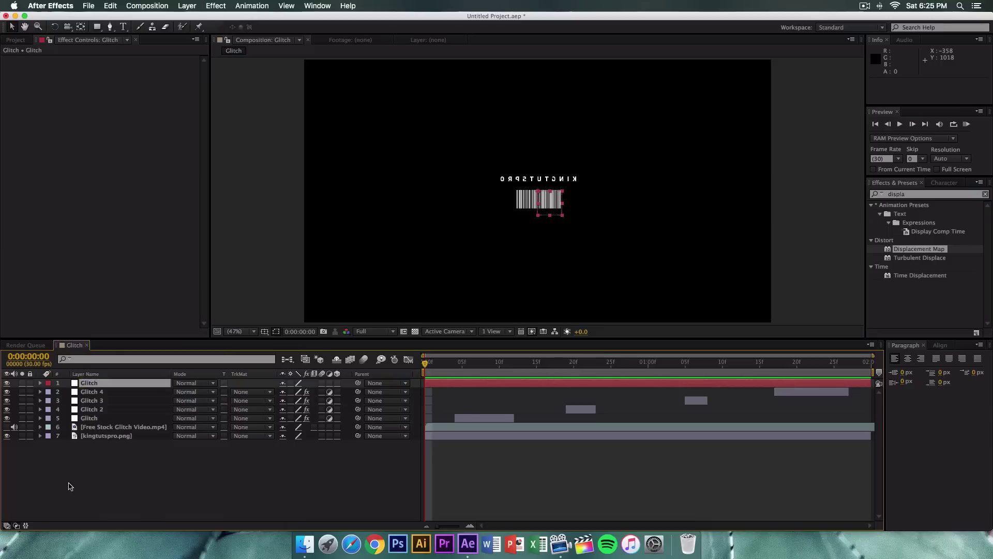
Duplicate the kingtutspro.png layer and undo the surplus copy, keeping three logo layers in total
left_click(104, 437)
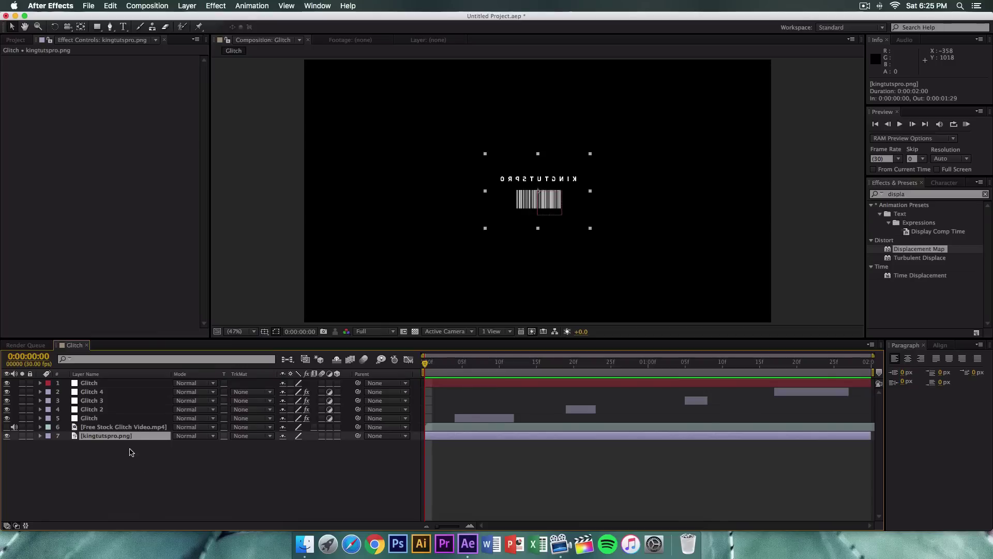
key("super+d")
key("super+d")
key("super+d")
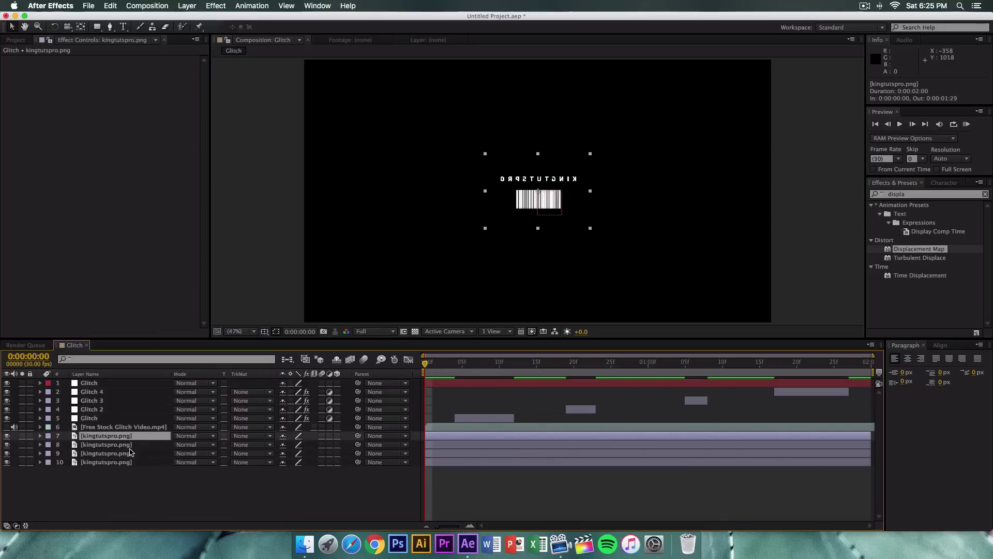
key("super+z")
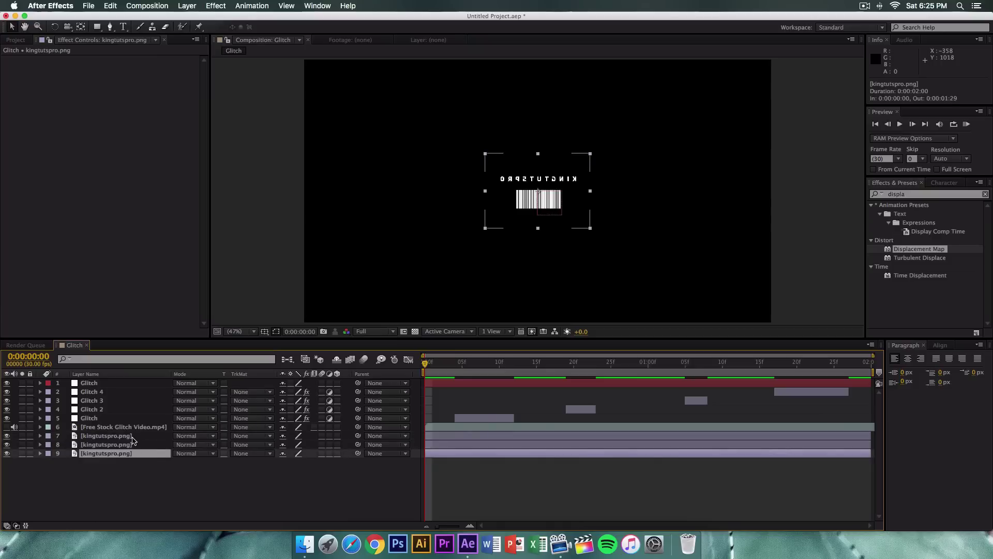
Rename the lowest kingtutspro.png layer as Green
left_click(125, 438)
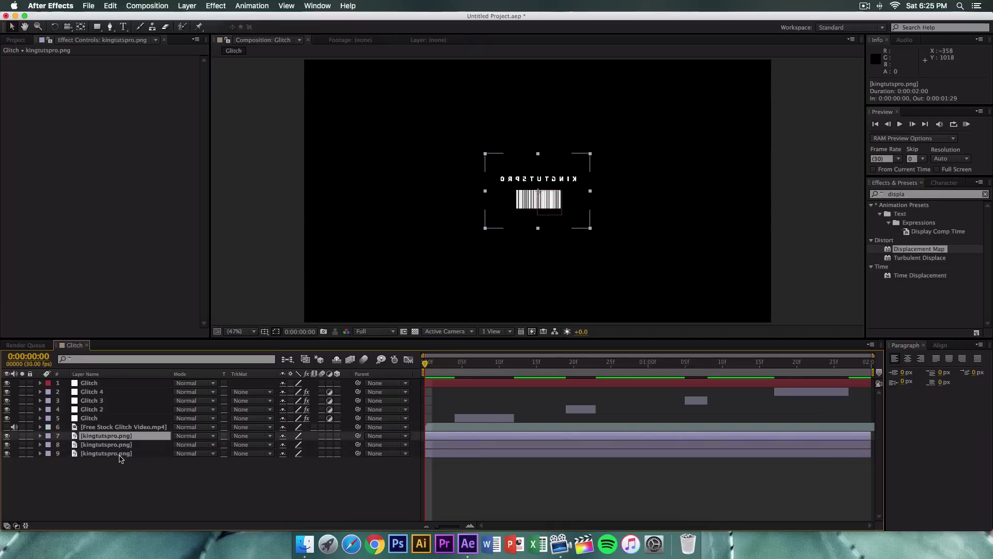
left_click(115, 454)
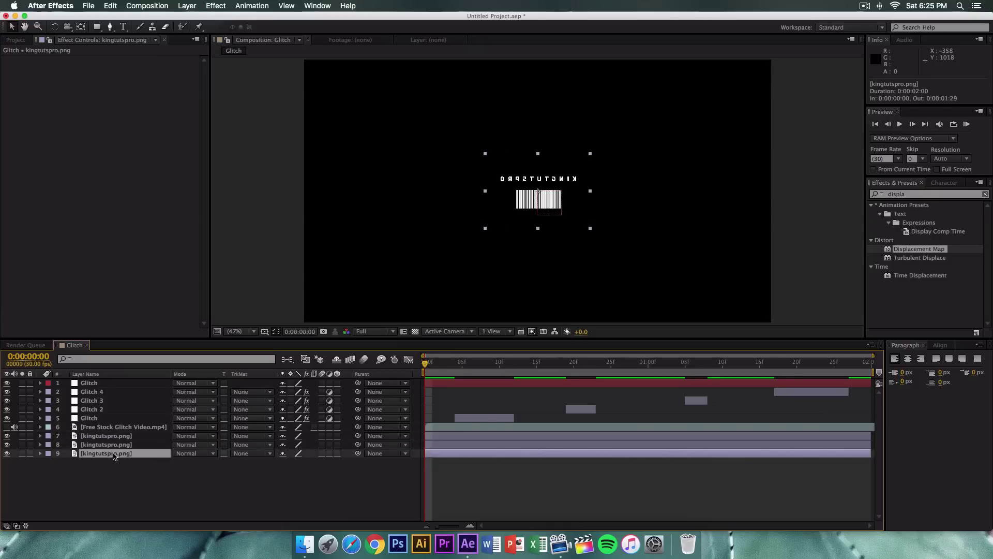
right_click(115, 455)
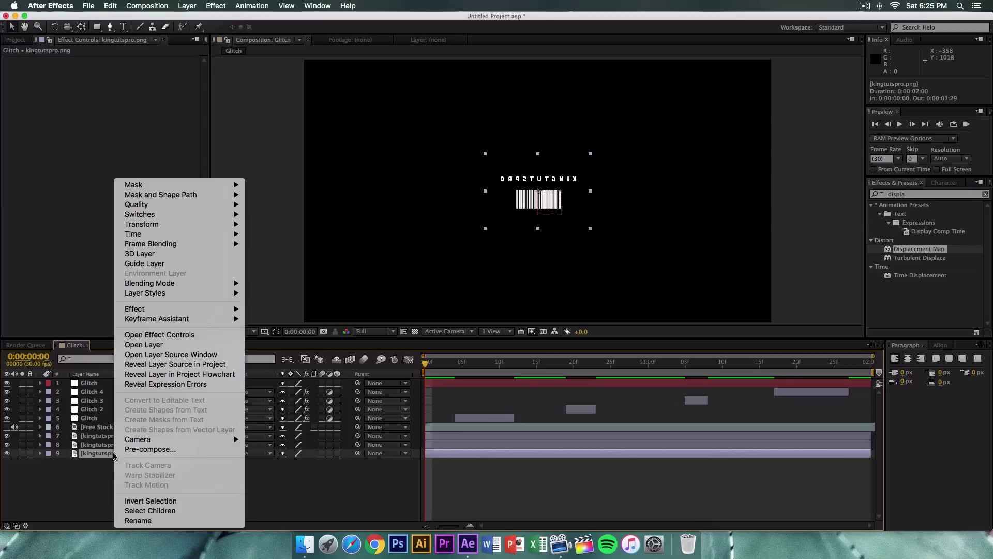
left_click(155, 521)
type("Green")
key("Return")
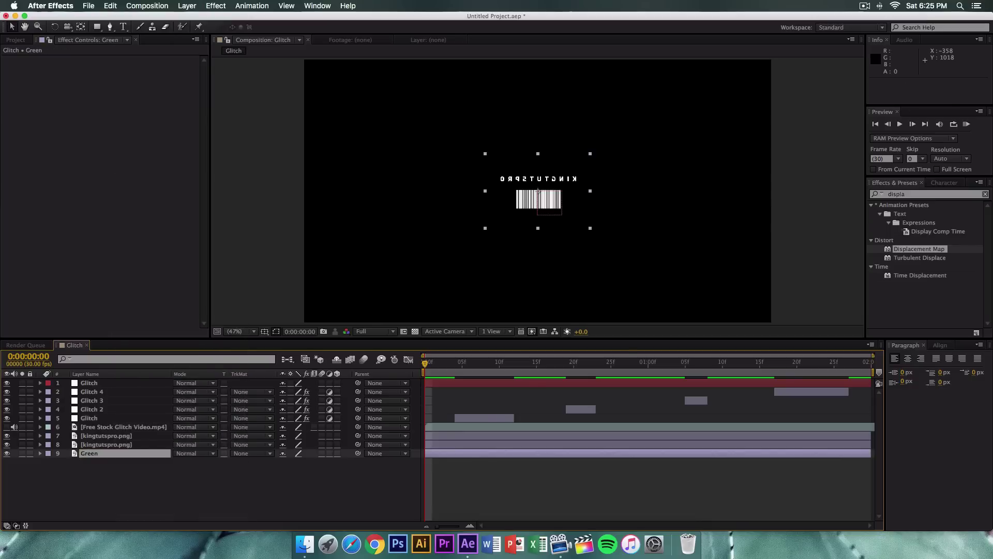
Rename the kingtutspro.png layer directly above Green as Blue
left_click(112, 444)
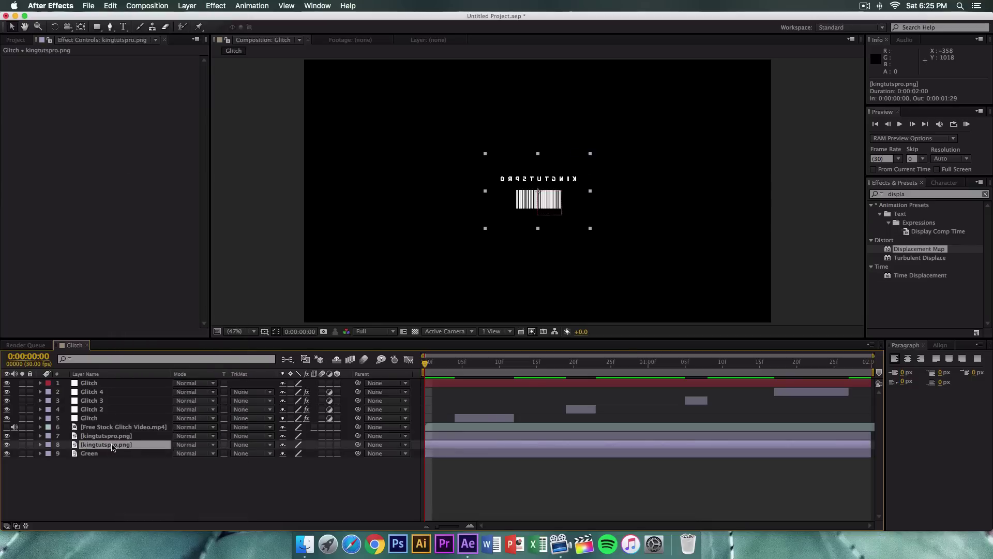
right_click(111, 445)
left_click(152, 521)
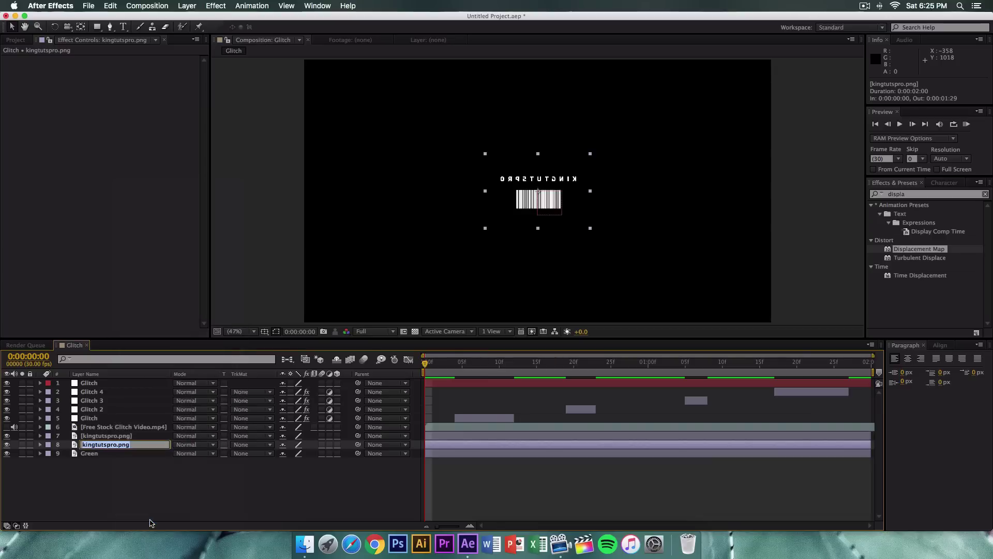
type("Blue")
key("Return")
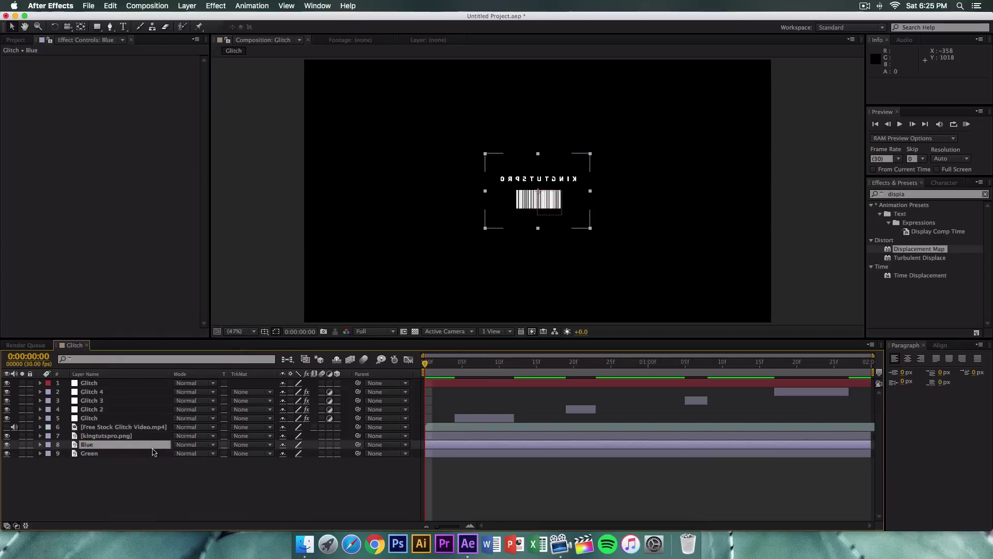
Rename the remaining kingtutspro.png layer as Red
left_click(142, 436)
key("Return")
type("Gr")
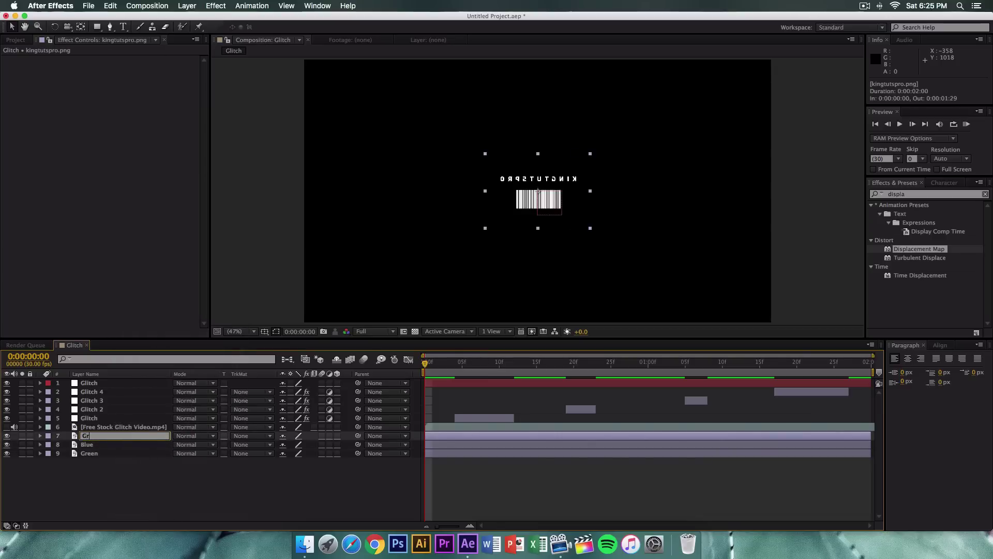
type("ed")
key("Return")
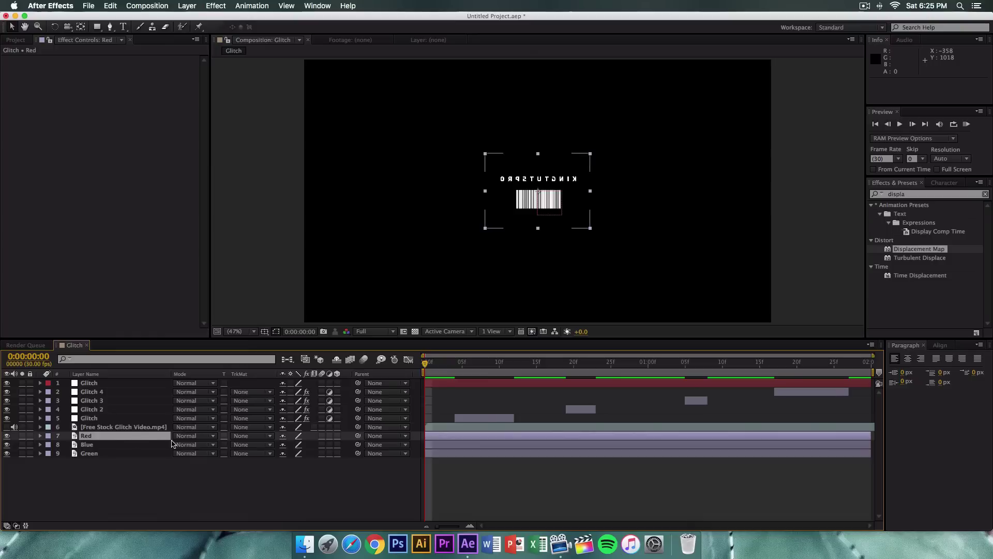
Find the Levels (Individual Controls) effect and apply it to the Green, Blue and Red layers
left_click(926, 195)
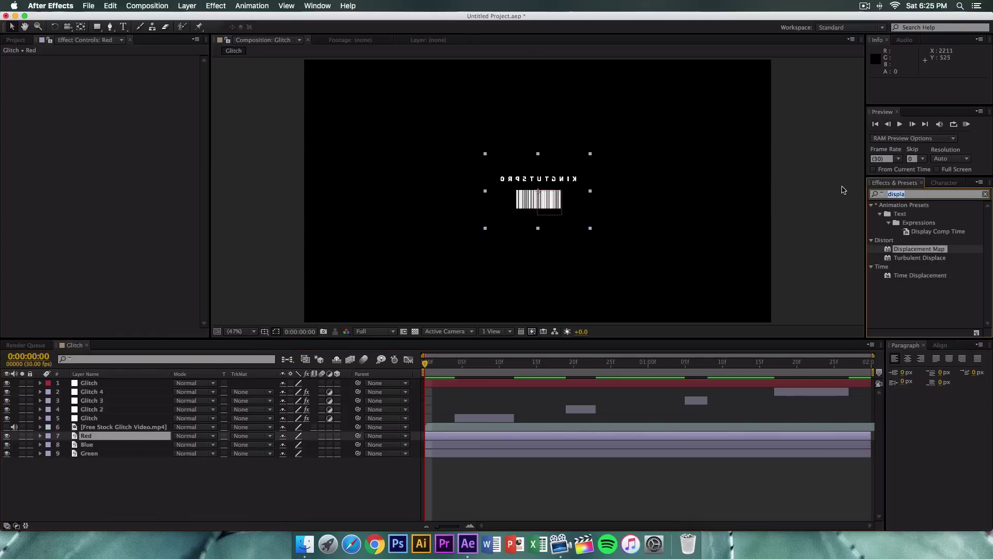
key("BackSpace")
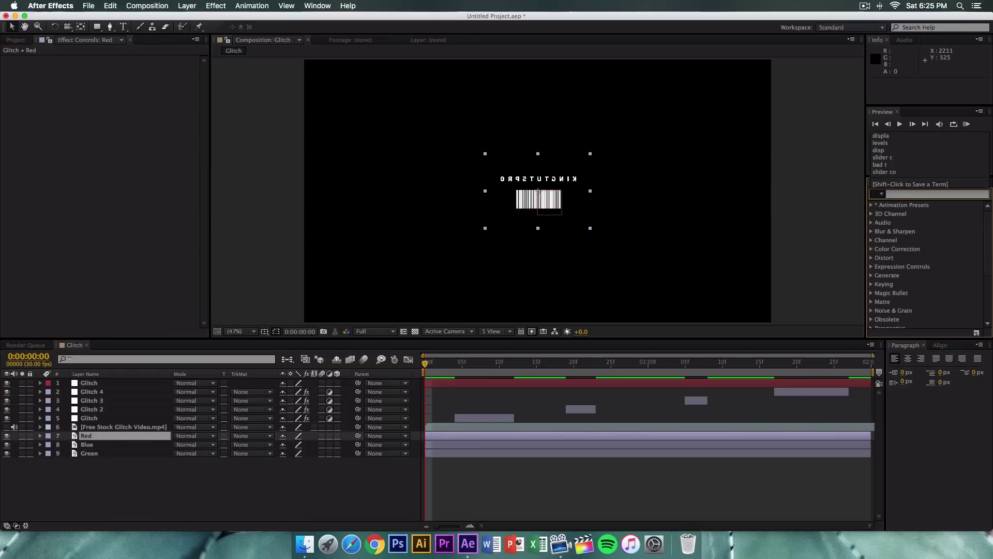
type("levels")
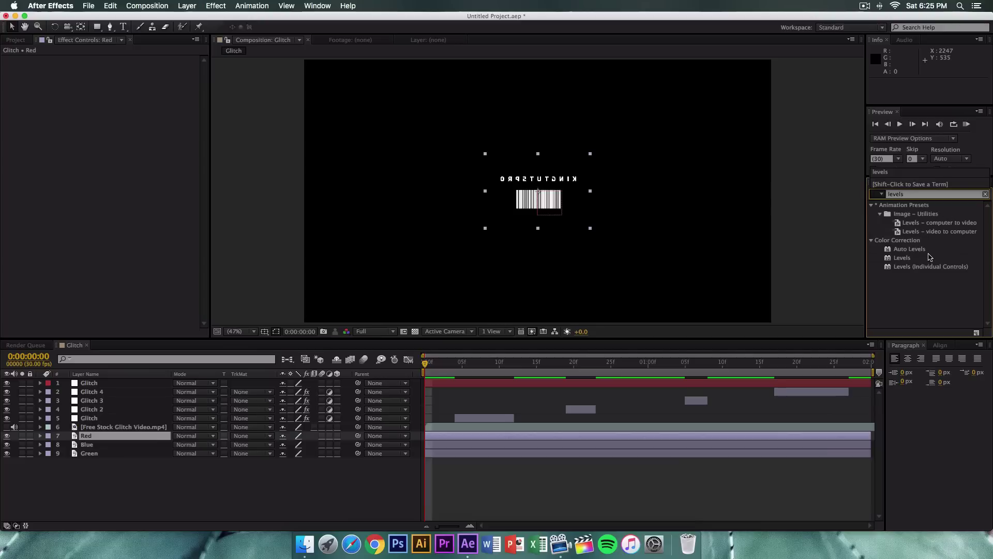
left_click(905, 267)
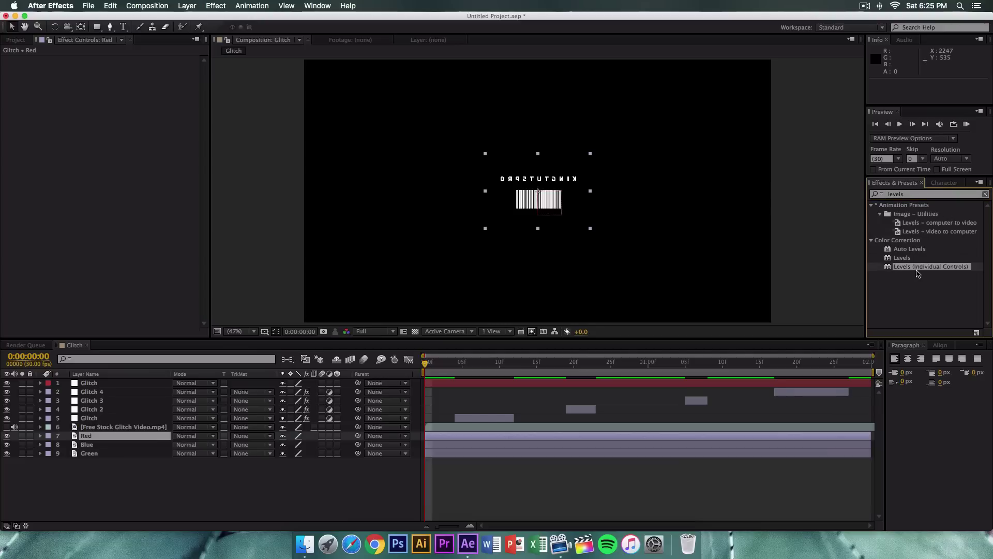
left_click_drag(942, 271, 100, 460)
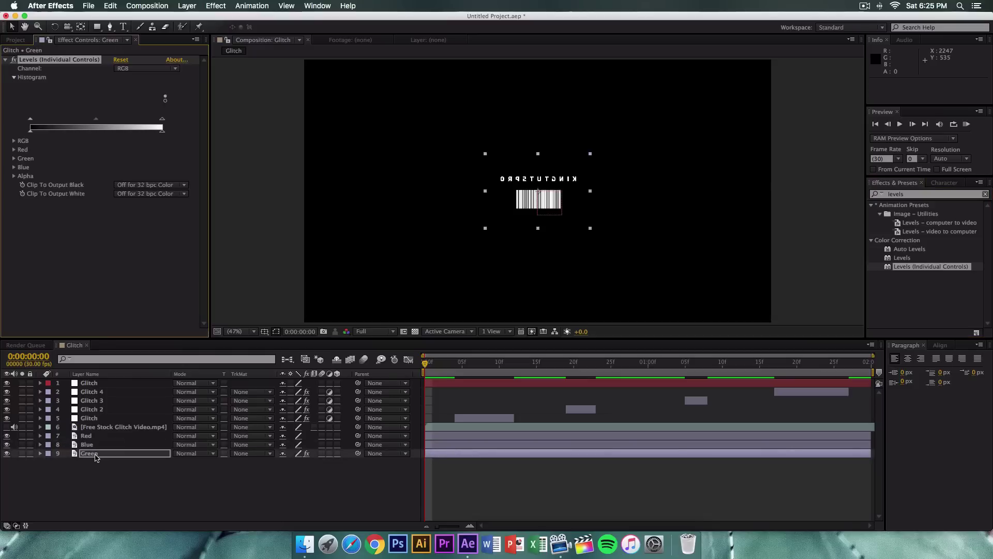
left_click_drag(900, 268, 156, 445)
left_click_drag(902, 268, 155, 438)
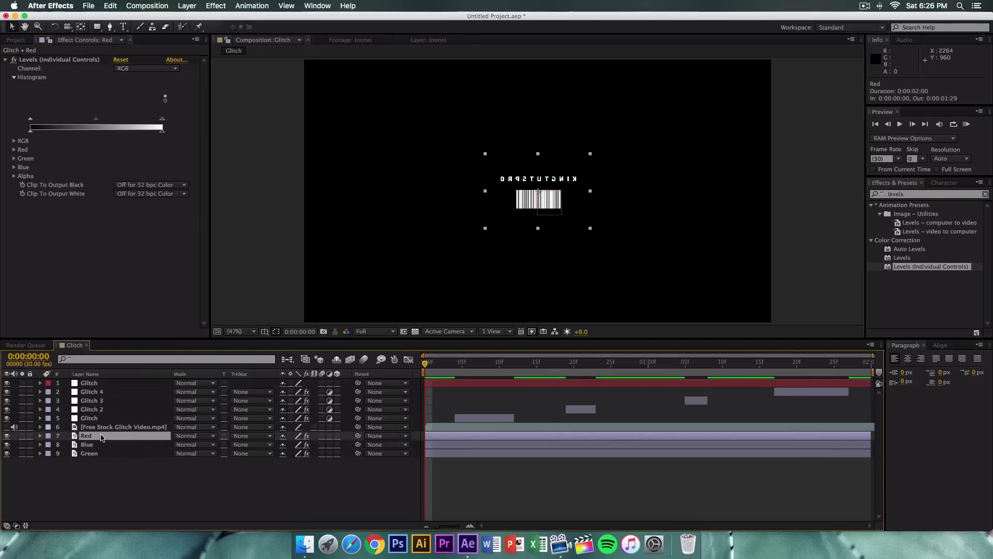
key("Return")
left_click(317, 5)
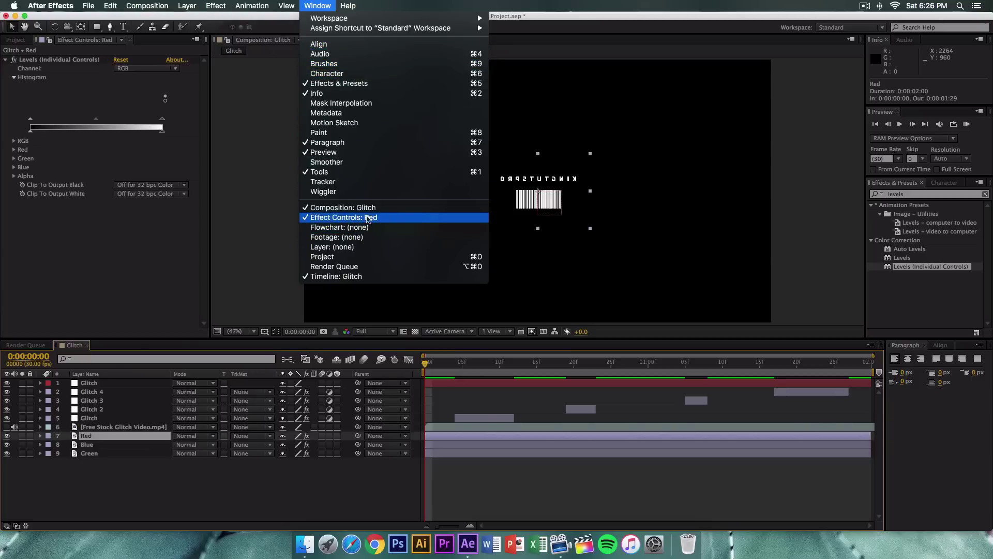
left_click(34, 256)
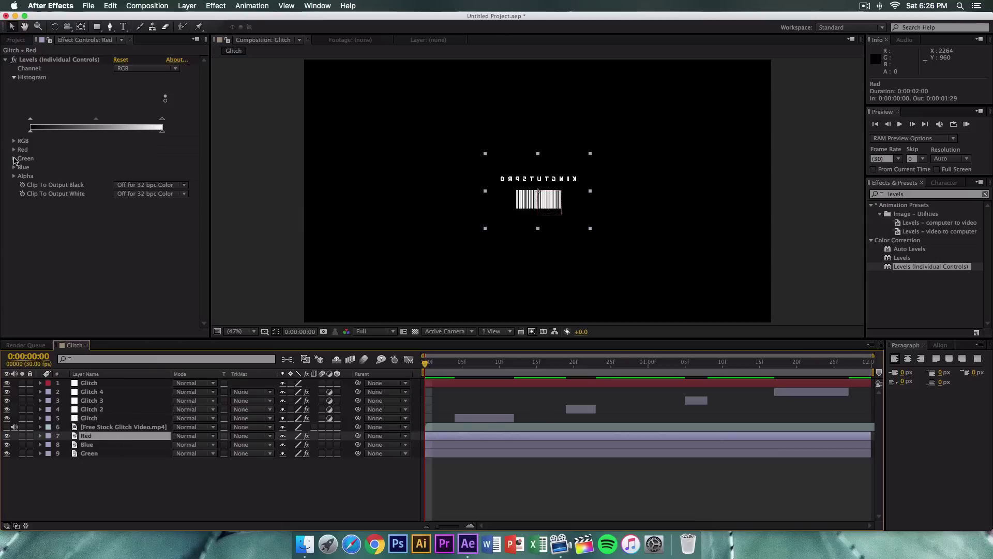
Set Green Output White and Blue Output White to 0 in the Red layer's Levels effect
left_click(14, 158)
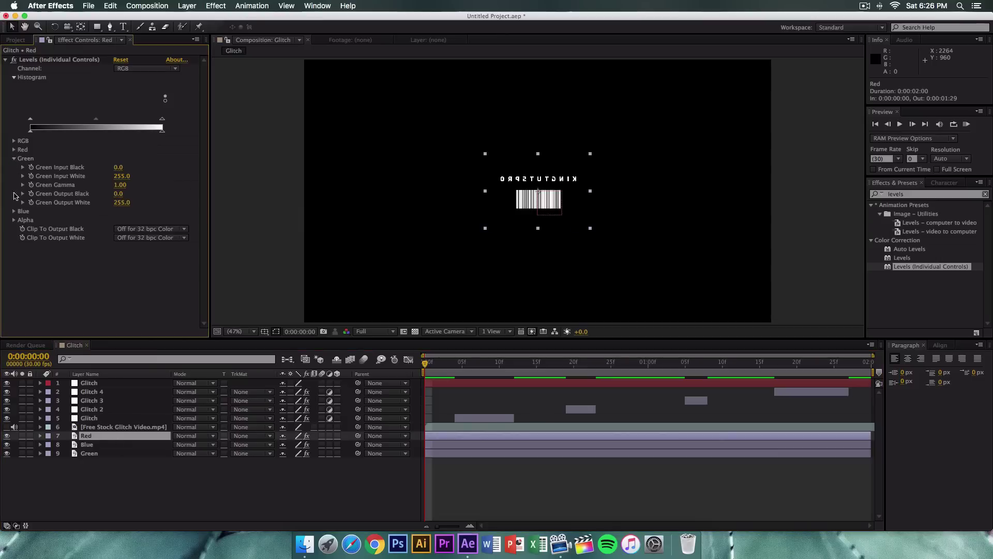
left_click(12, 212)
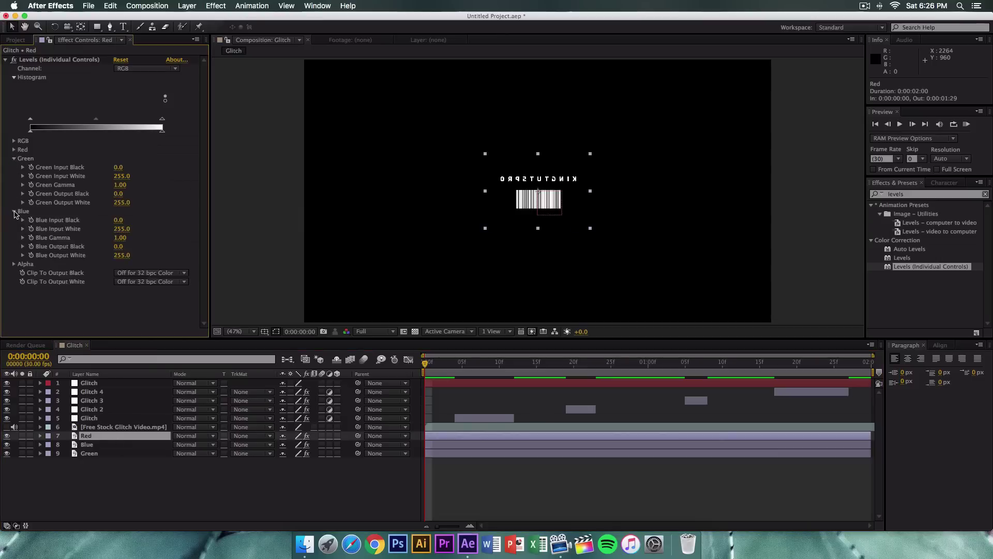
left_click(124, 202)
type("0")
key("Return")
left_click(122, 255)
type("0")
key("Return")
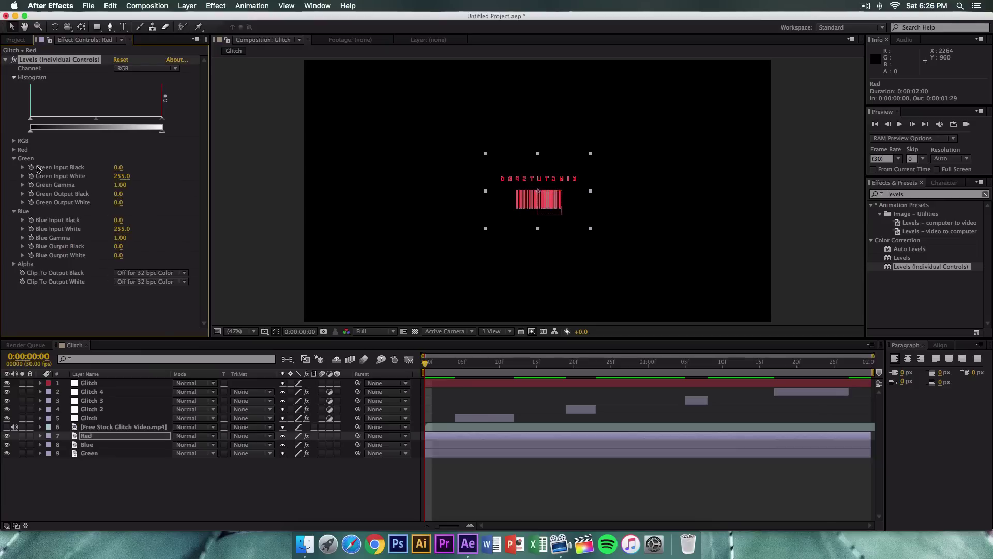
left_click(15, 159)
left_click(14, 167)
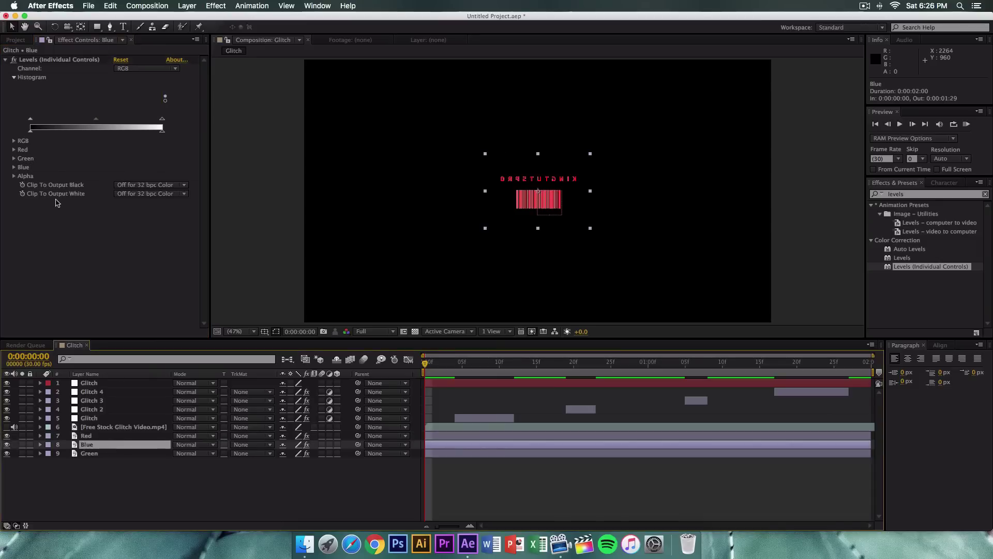
Set Red Output White and Green Output White to 0 in the Blue layer's Levels effect
left_click(13, 159)
left_click(14, 150)
left_click(119, 193)
type("0")
key("Return")
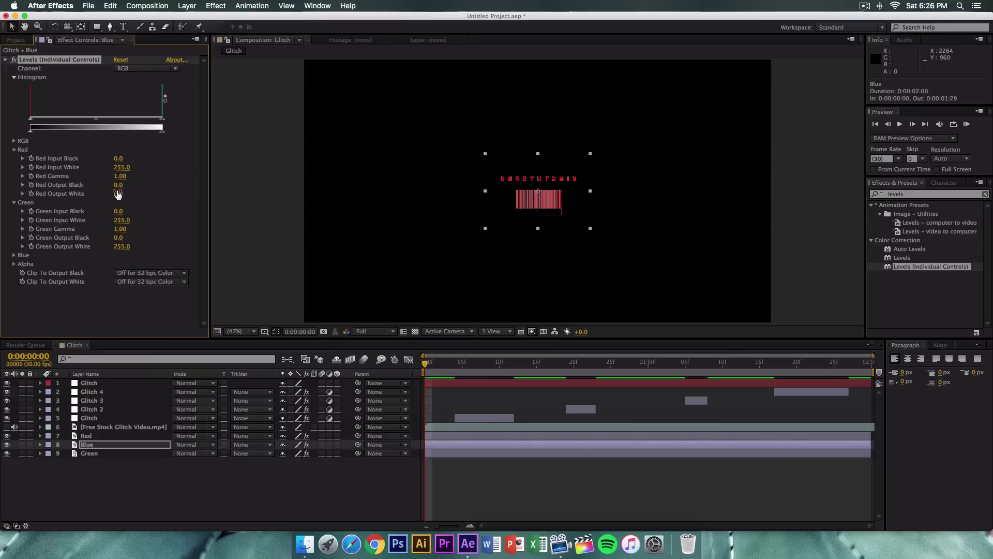
left_click(120, 246)
type("0")
key("Return")
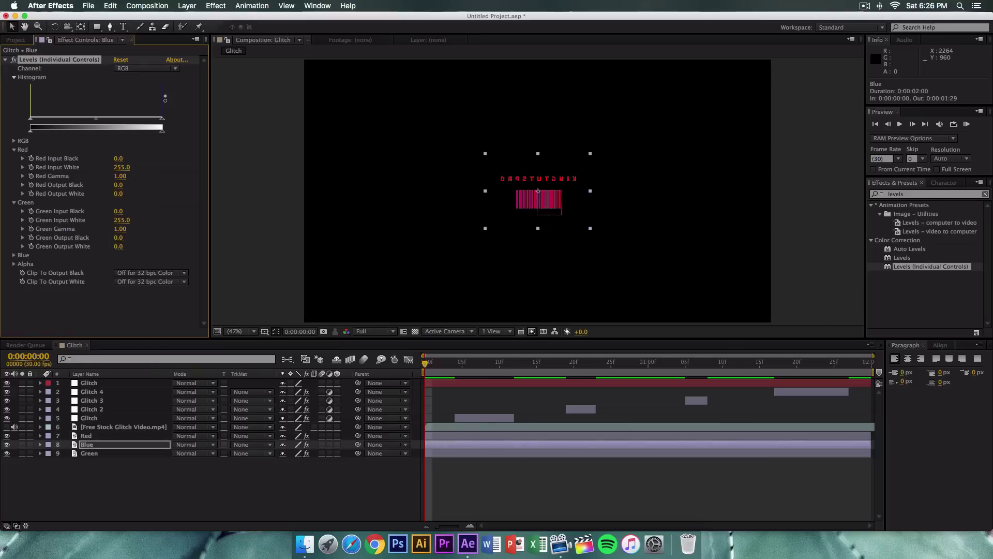
left_click(13, 149)
left_click(14, 158)
Set Red Output White and Blue Output White to 0 in the Green layer's Levels effect
left_click(120, 437)
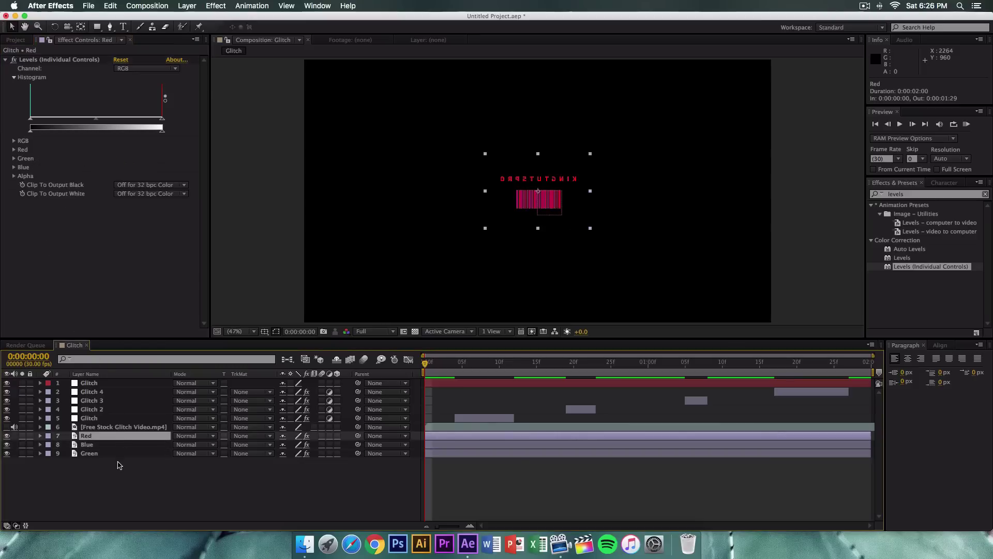
left_click(118, 454)
left_click(14, 150)
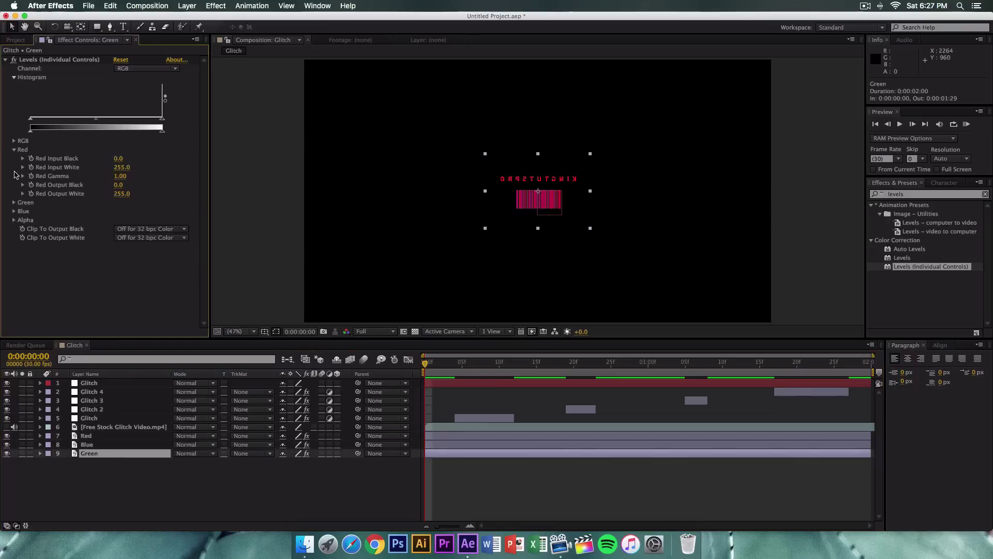
left_click(14, 211)
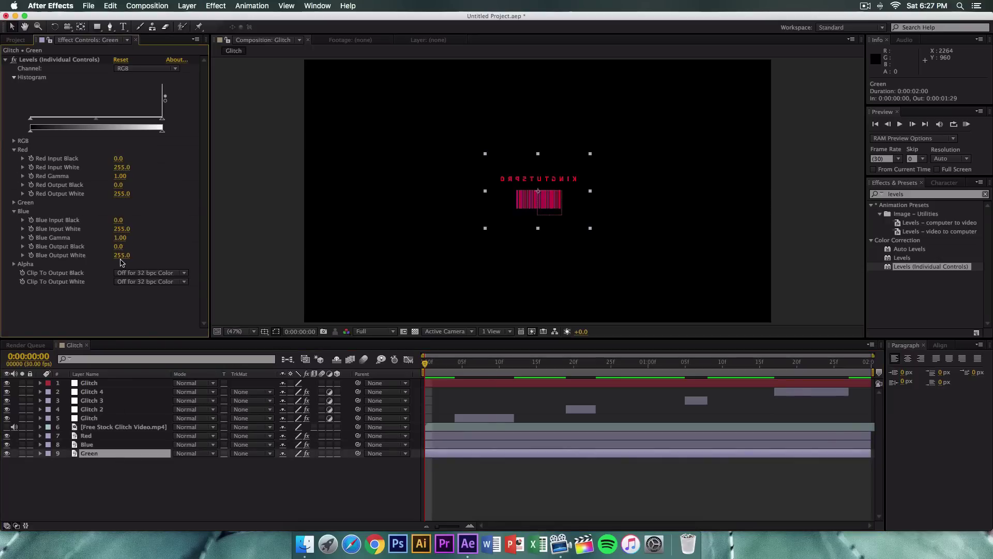
left_click(123, 194)
type("0")
key("Return")
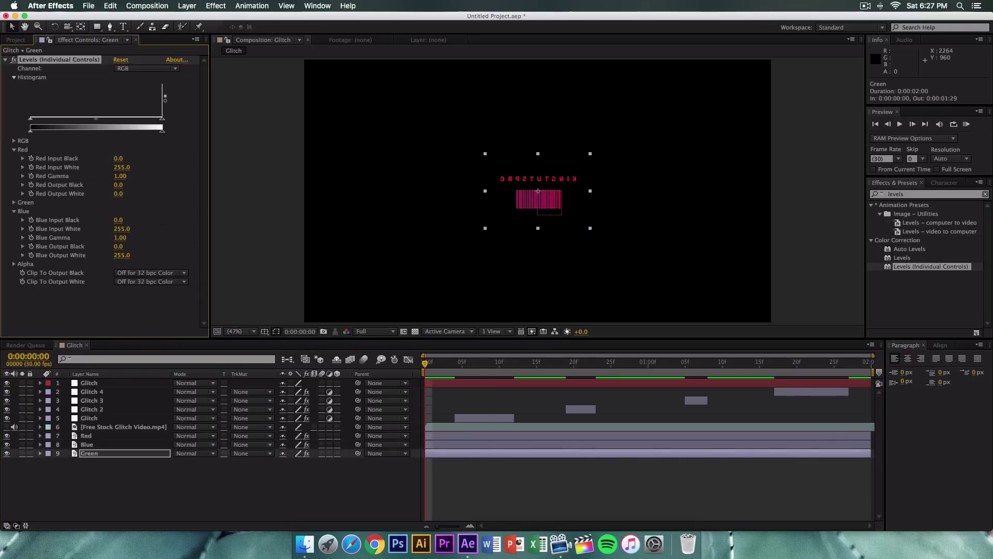
left_click(122, 256)
type("0")
key("Return")
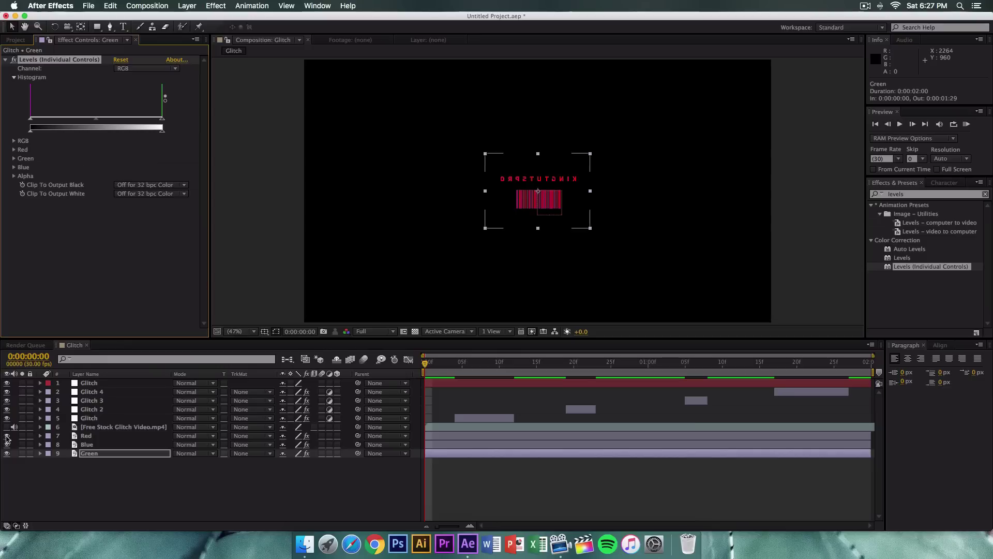
Check the Green, Blue and Red layers one at a time by toggling their visibility, and leave all three visible
left_click_drag(7, 439, 8, 440)
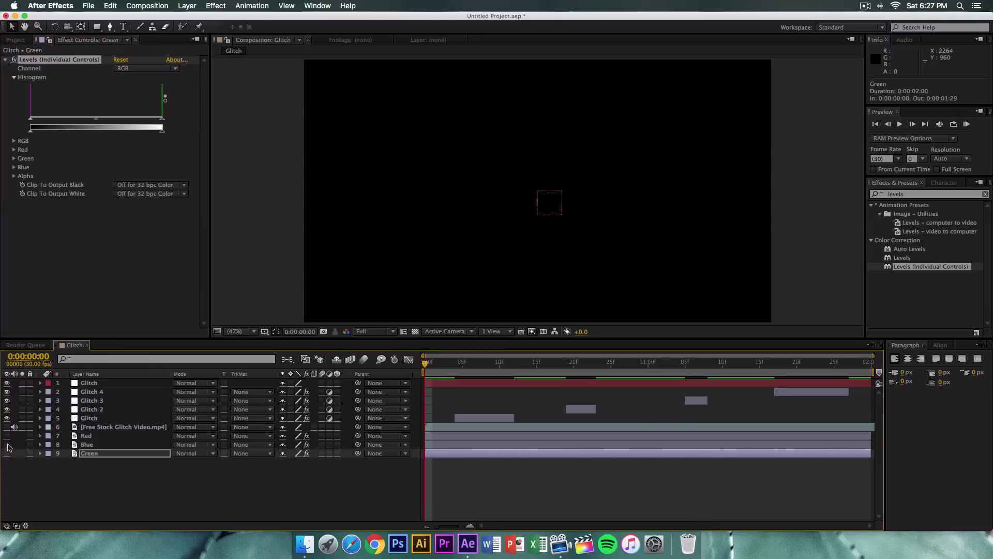
left_click(7, 453)
left_click(7, 453)
left_click(7, 444)
left_click(7, 444)
left_click(7, 435)
left_click(6, 436)
left_click_drag(7, 437, 7, 455)
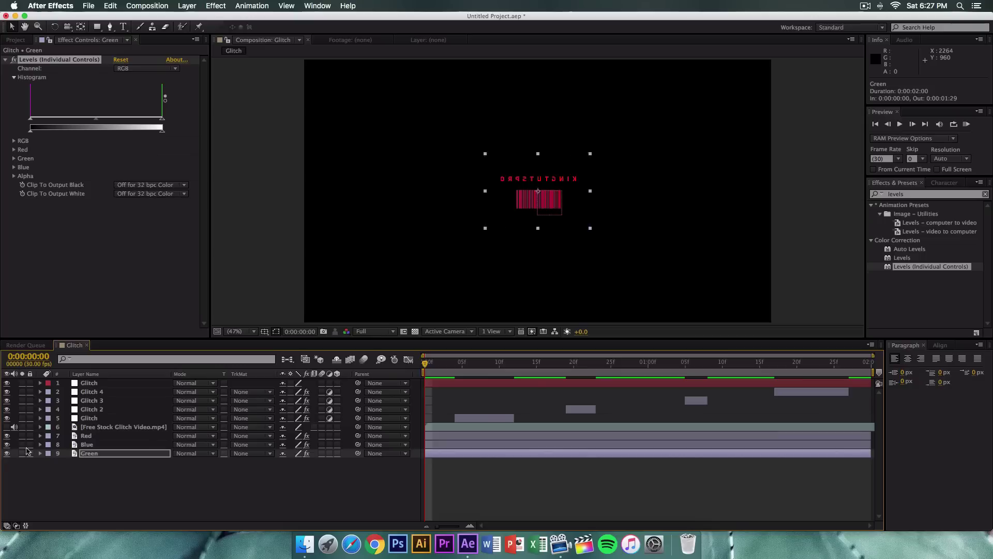
left_click(101, 480)
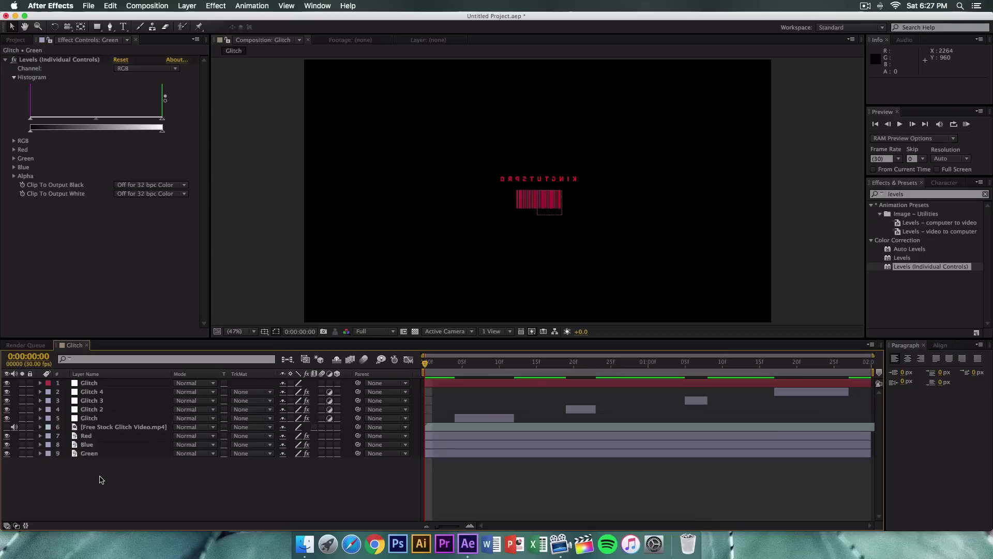
Rename the Glitch null object at the head of the layer stack as Split
left_click(109, 383)
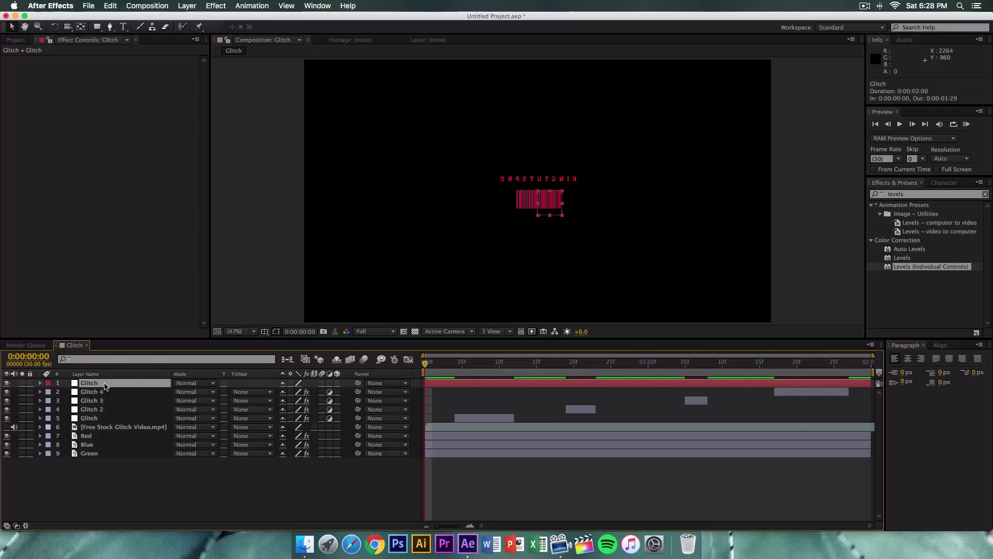
right_click(105, 385)
left_click(144, 523)
type("Sl")
type("lit")
key("Return")
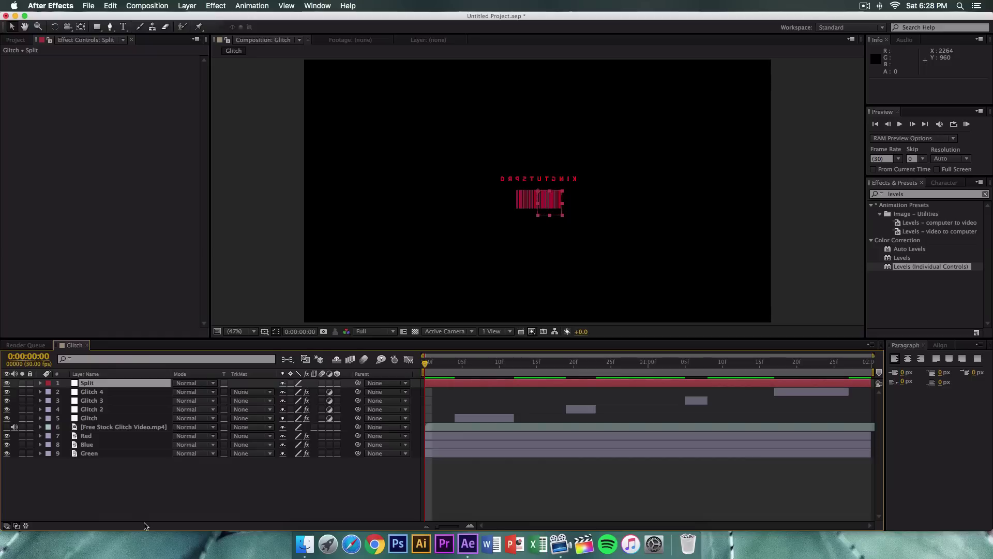
Find the Slider Control effect and apply it to the Split null
left_click(925, 194)
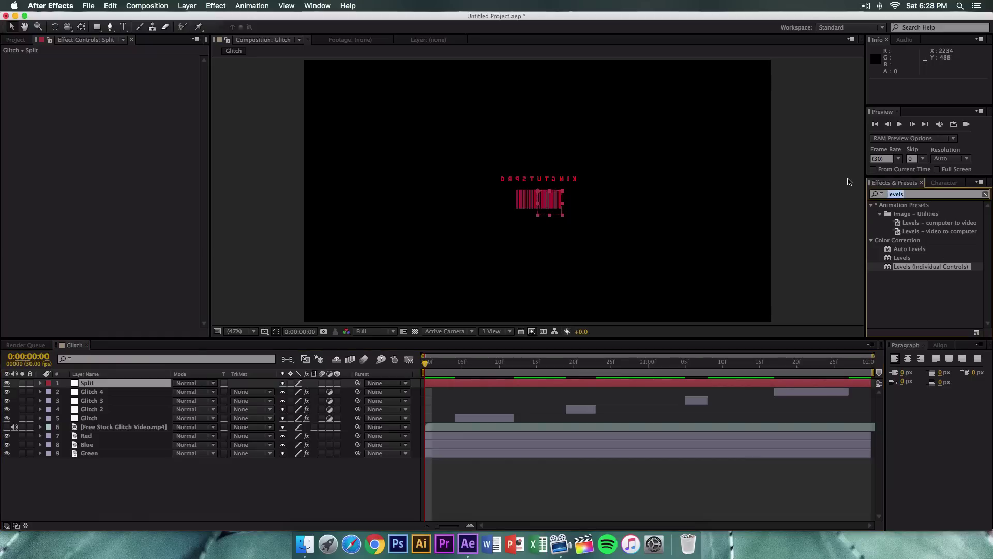
type("slider")
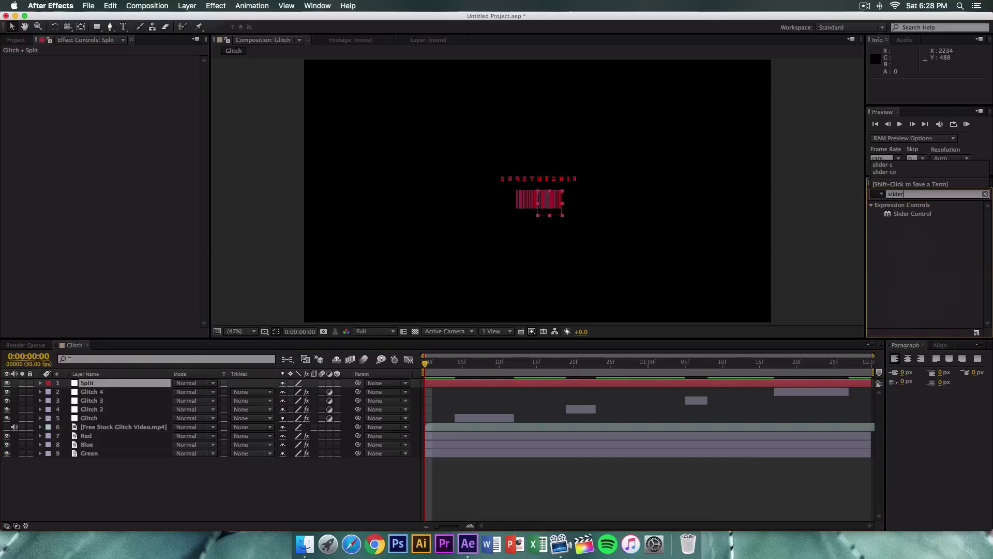
left_click_drag(913, 216, 108, 385)
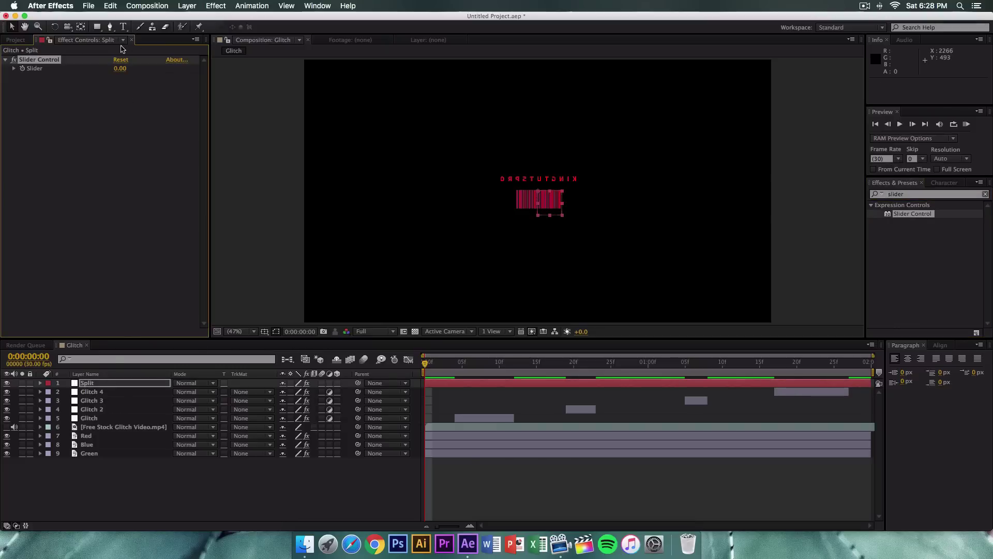
Set the blending mode of the Red and Blue layers to Screen
left_click(127, 478)
left_click(128, 456)
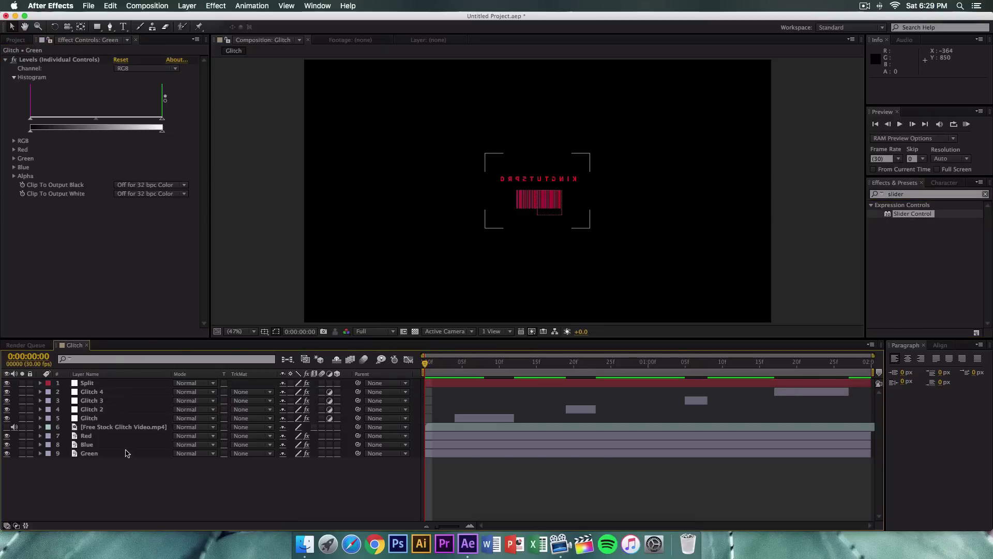
left_click(194, 439)
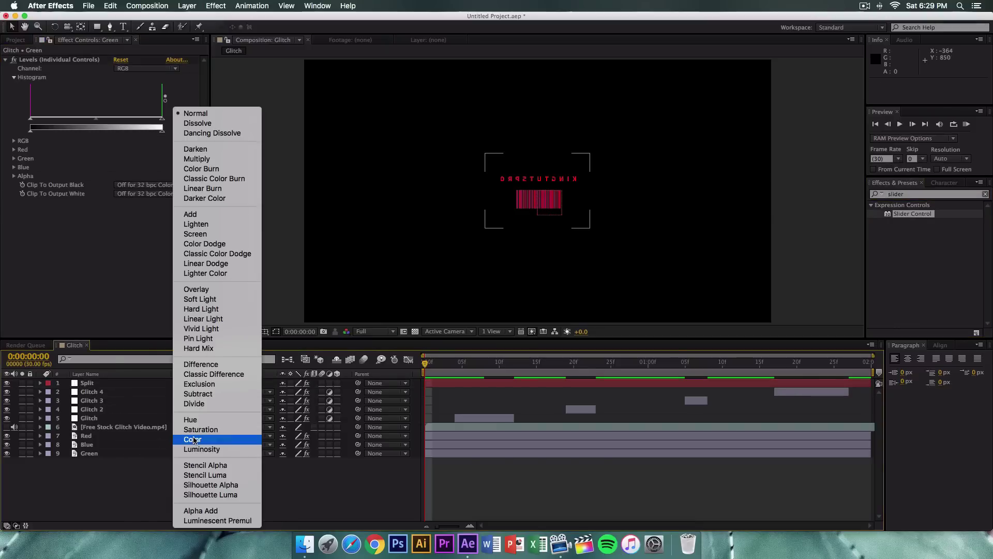
left_click(197, 234)
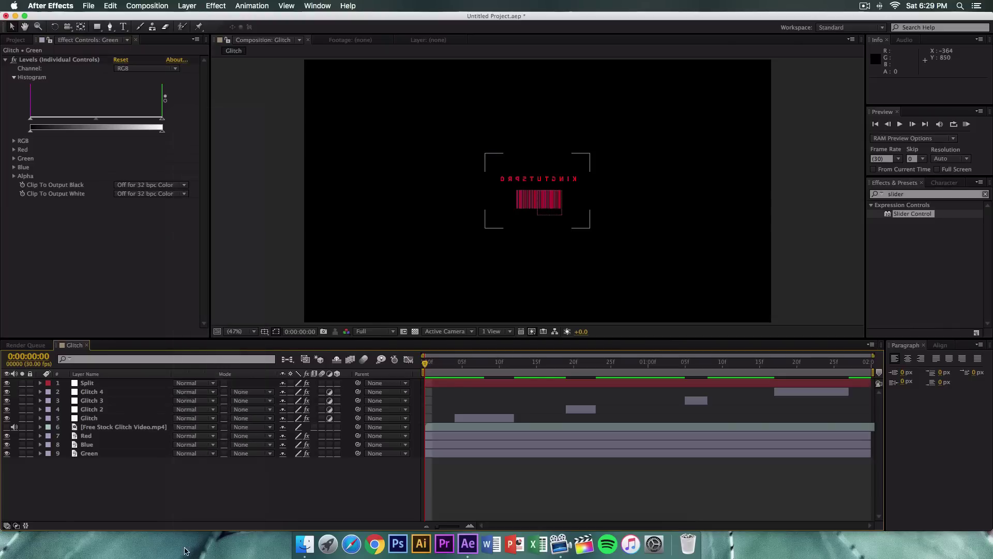
left_click(200, 448)
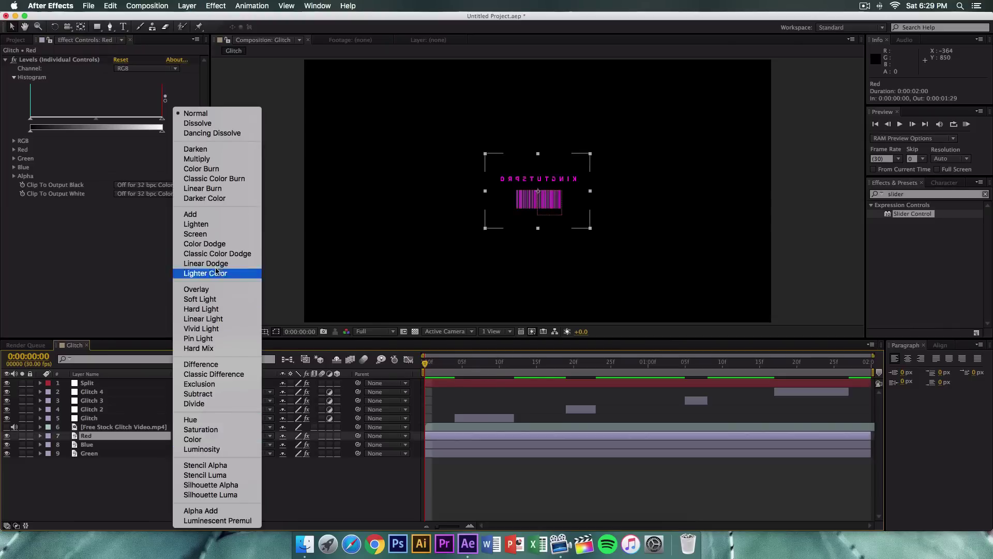
left_click(197, 224)
left_click(201, 447)
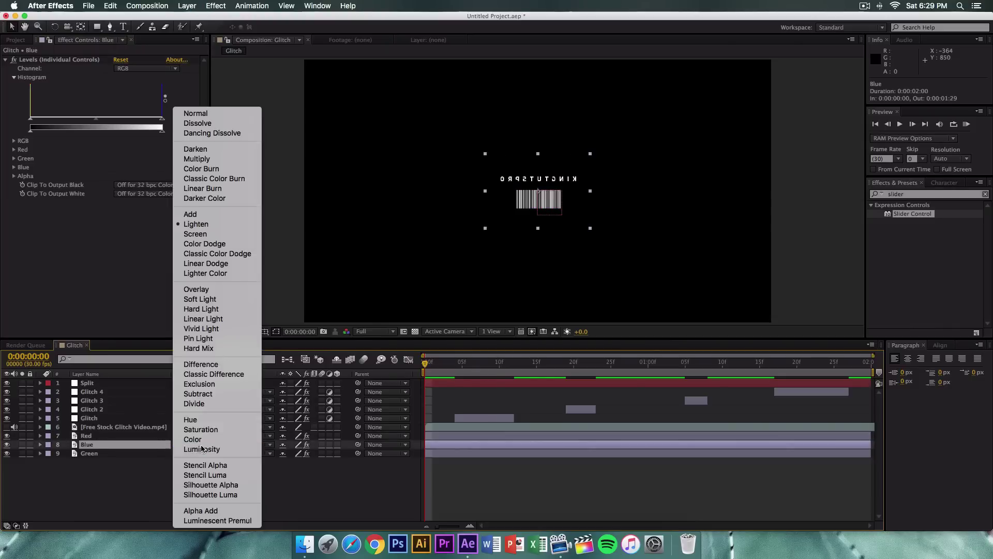
left_click(197, 234)
left_click(146, 453)
left_click(161, 465)
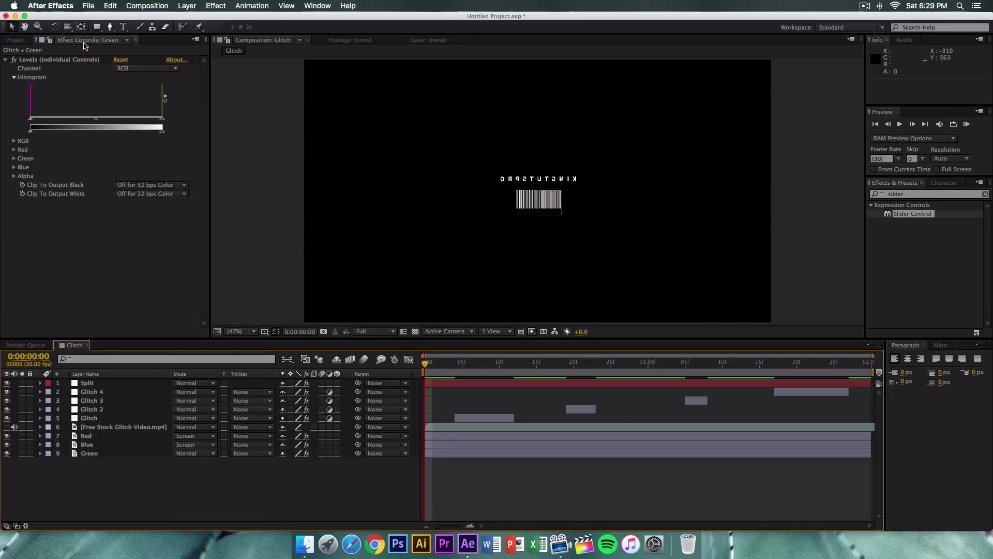
Lock the Effect Controls to the Split null and give Red's Position the expression wiggle(10,thisComp.layer("Split").effect("Slider Control")("Slider"))
left_click(106, 383)
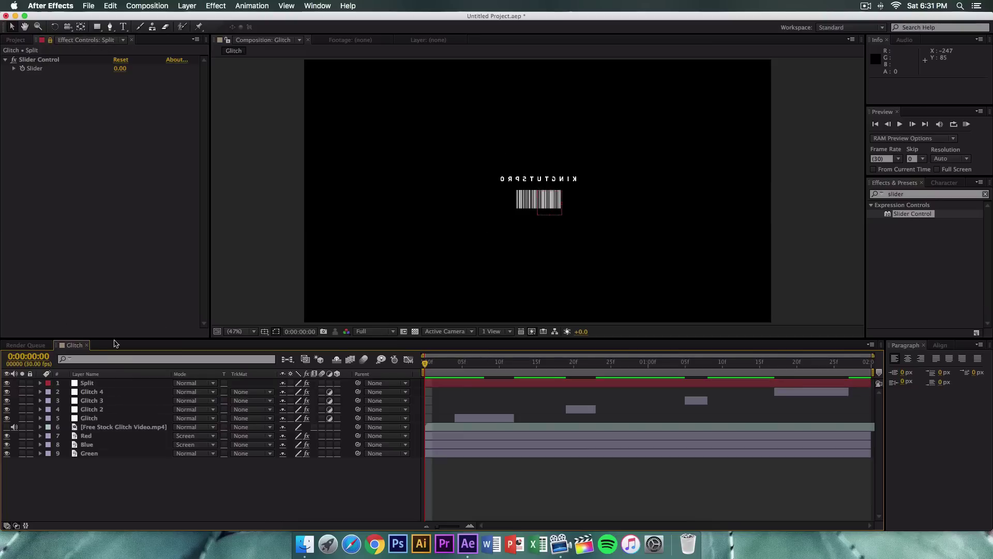
left_click(86, 383)
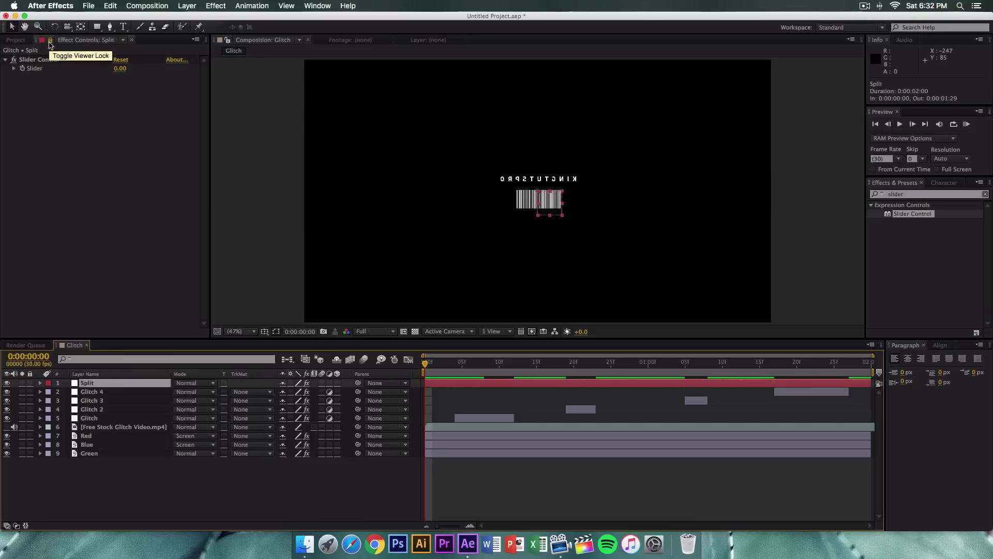
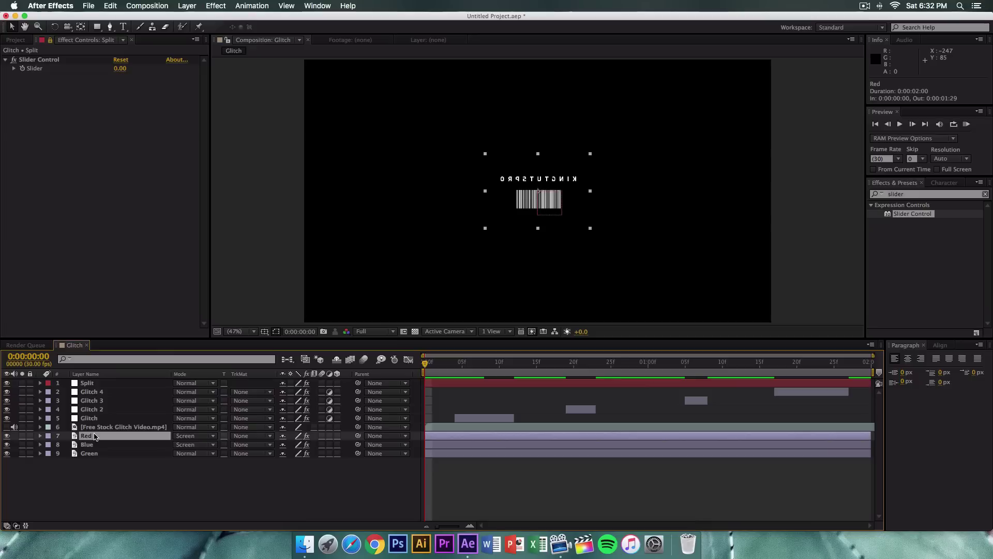
key("p")
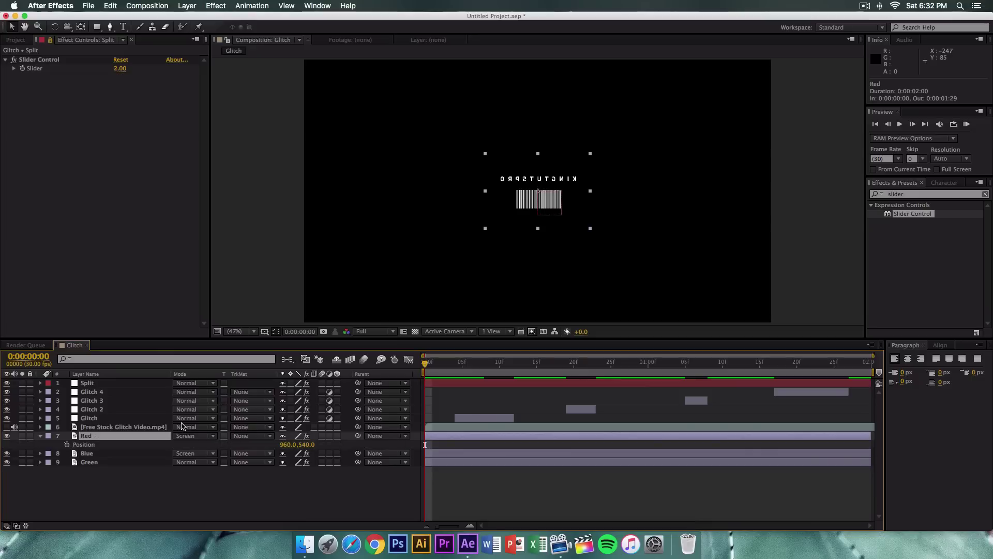
left_click(66, 444, "alt")
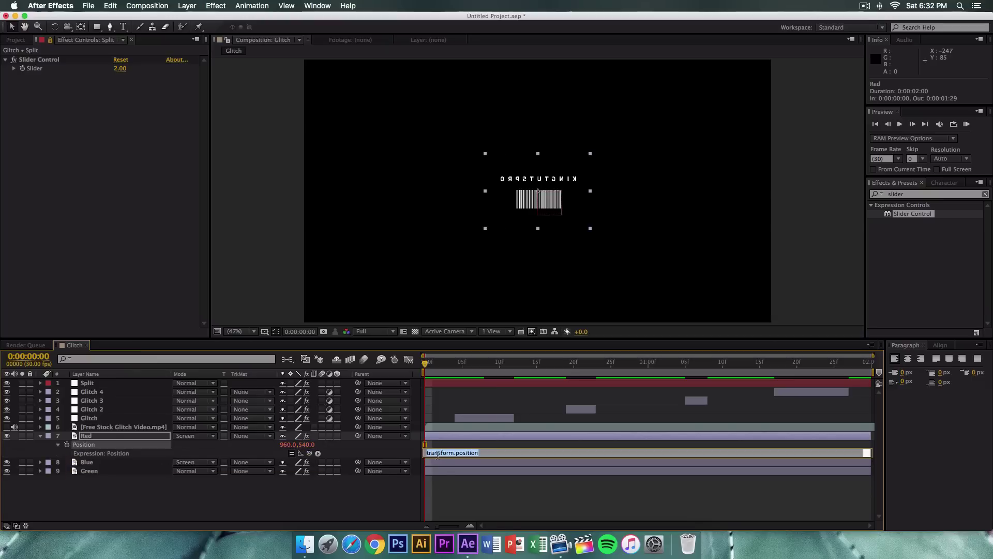
key("BackSpace")
type("1")
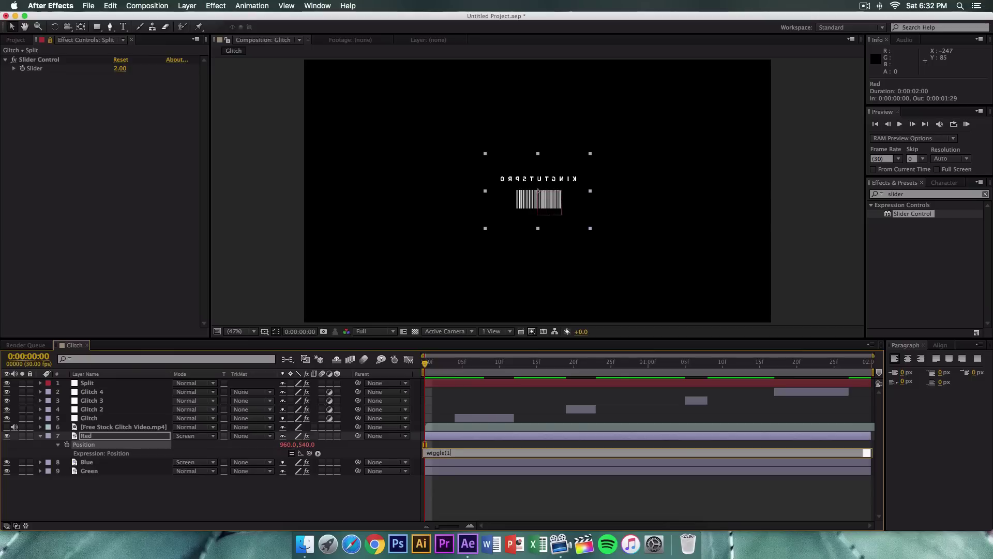
type("0,")
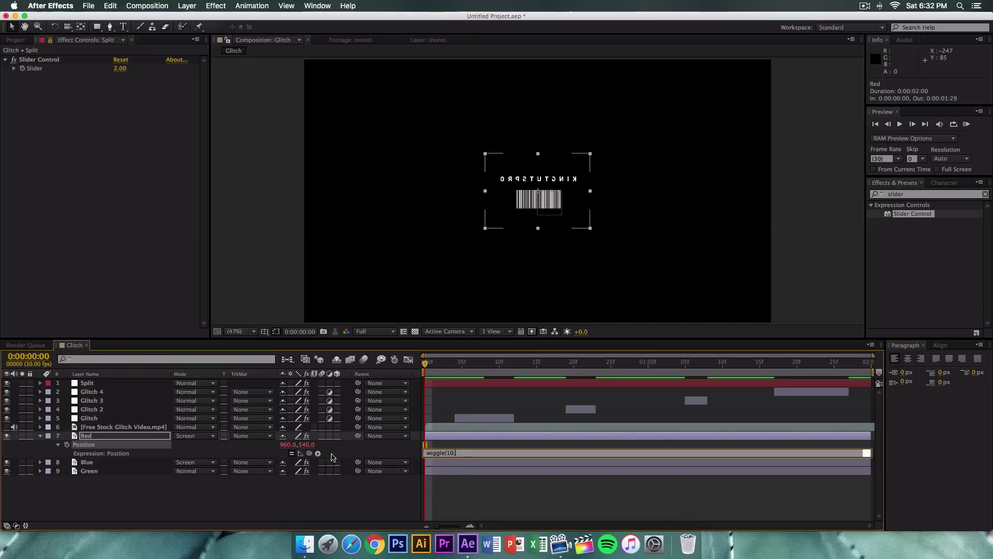
left_click_drag(309, 454, 44, 70)
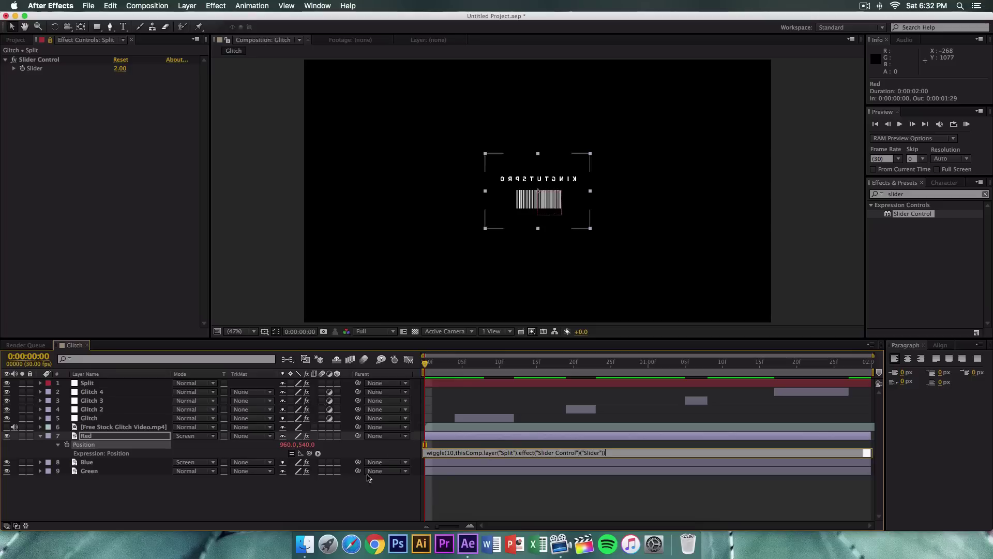
left_click(360, 506)
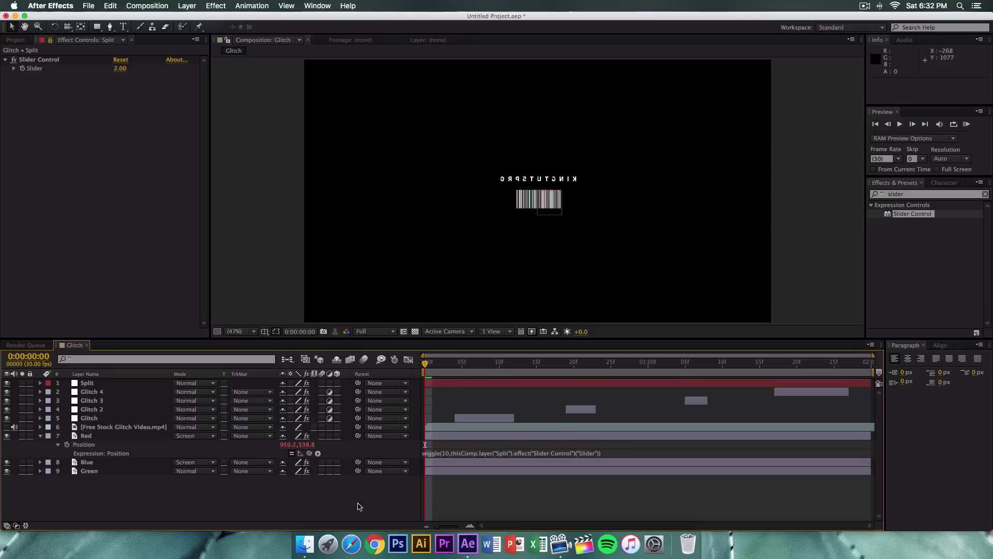
left_click(52, 437)
left_click(41, 436)
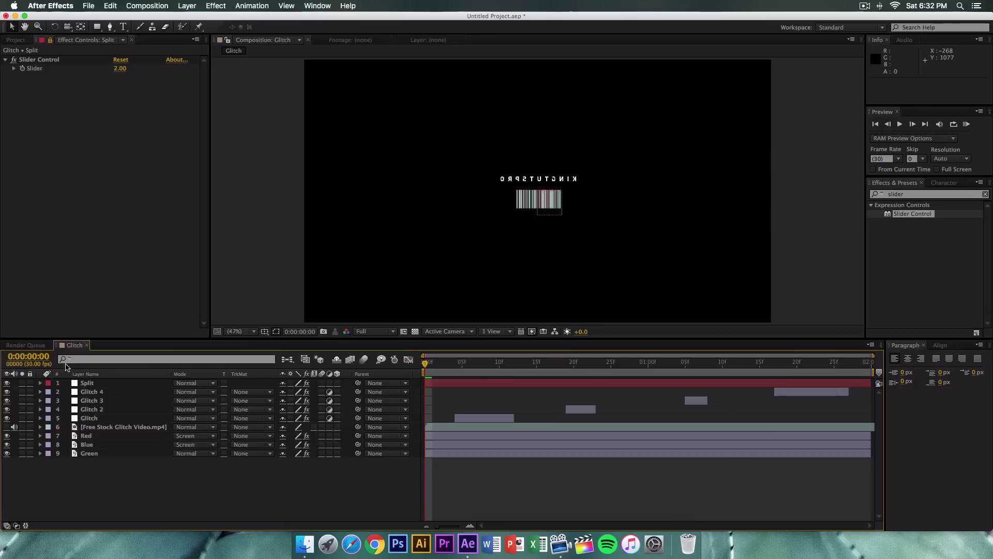
Try other Slider values on the Split null and undo the change
left_click(89, 384)
mouse_move(122, 75)
left_mouse_down()
mouse_move(141, 73)
mouse_move(98, 66)
mouse_move(148, 69)
mouse_move(120, 70)
left_mouse_up()
left_click(101, 322)
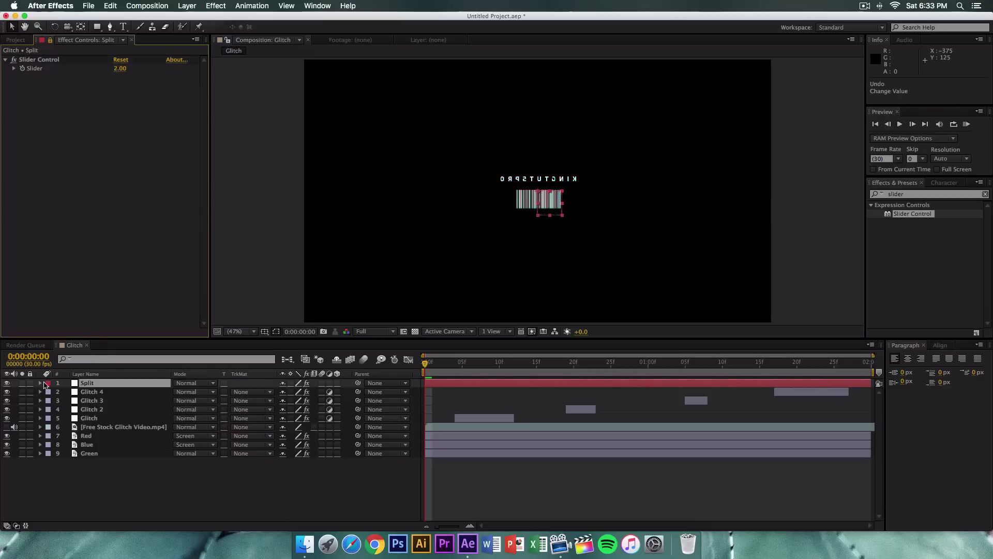
Expand the Split null's Slider Control in the timeline and start keyframing its Slider at frame 0 with value 2
left_click(40, 383)
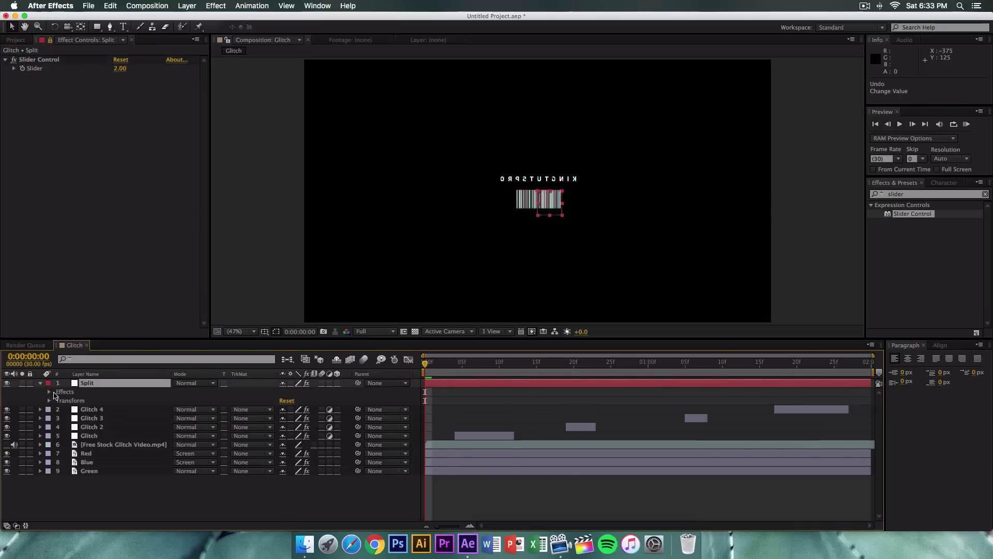
left_click(49, 391)
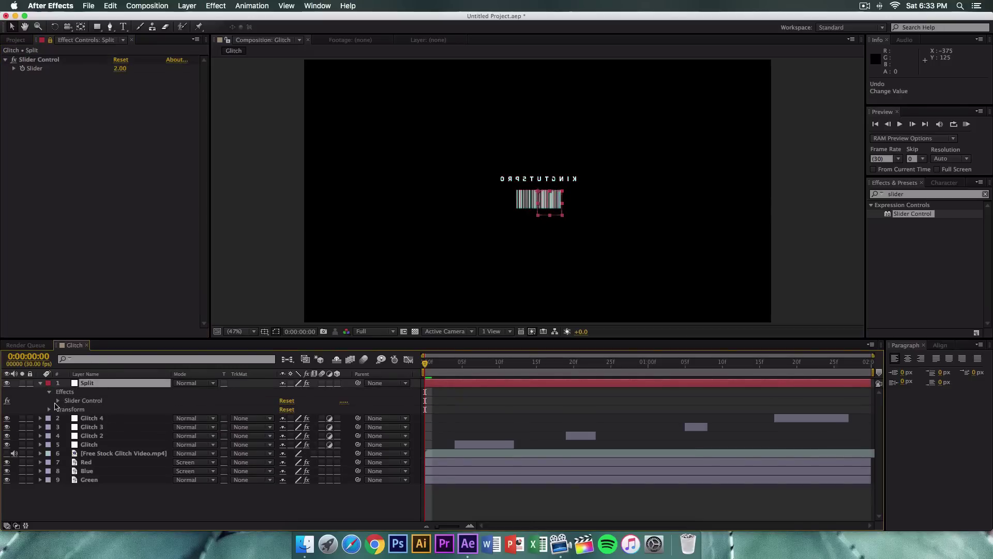
left_click(58, 401)
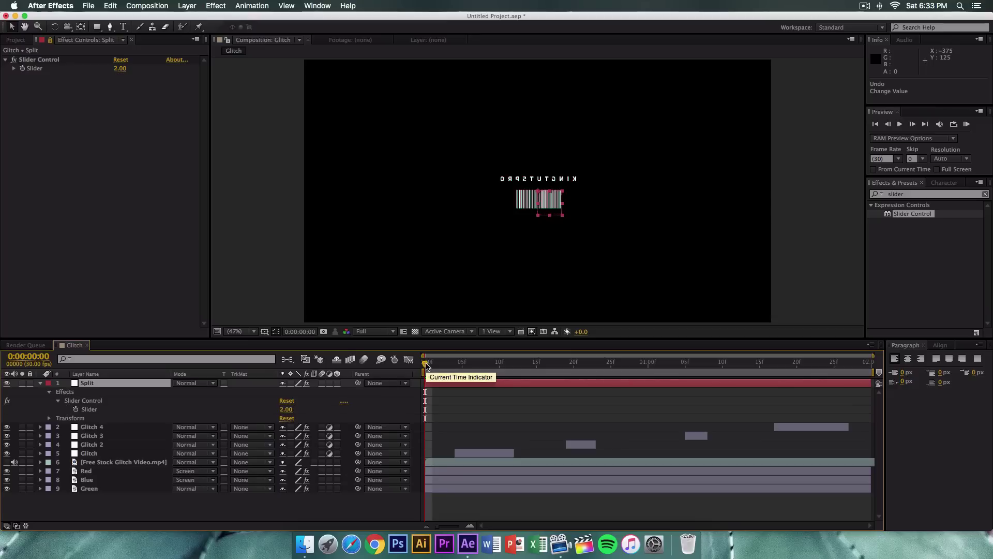
left_click(76, 410)
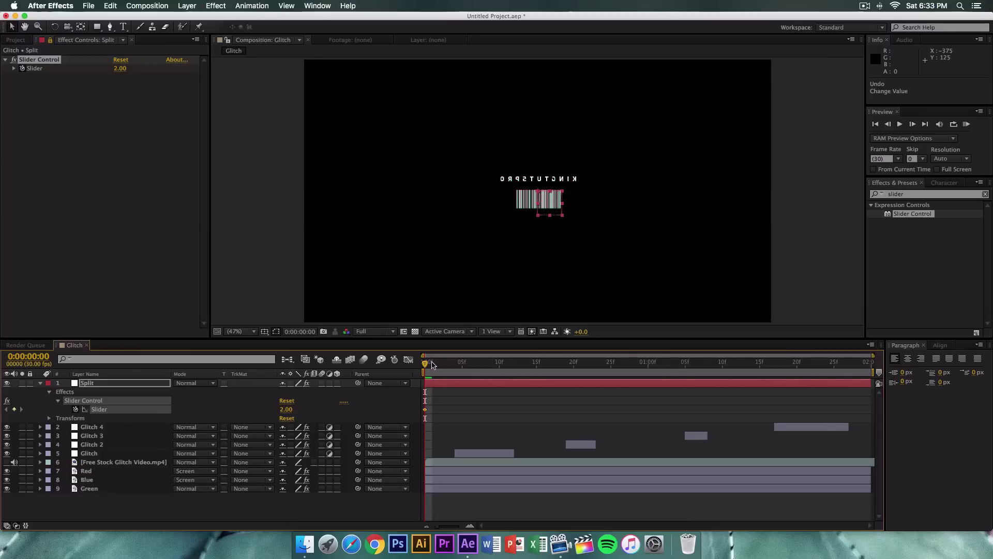
Check the frames around the start of the first Glitch layer and keyframe Split's Slider at 0 on frame 3
left_click_drag(432, 364, 454, 367)
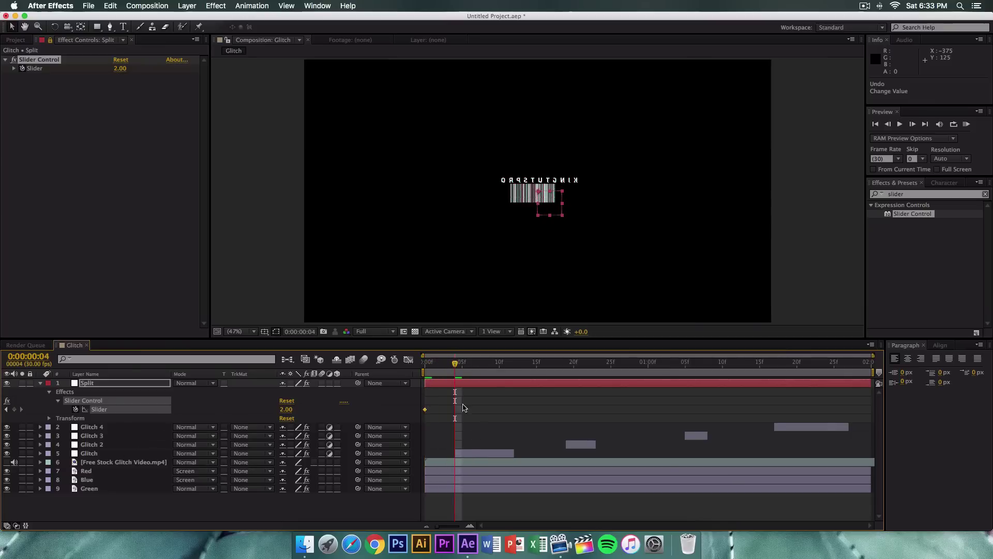
left_click_drag(452, 363, 448, 365)
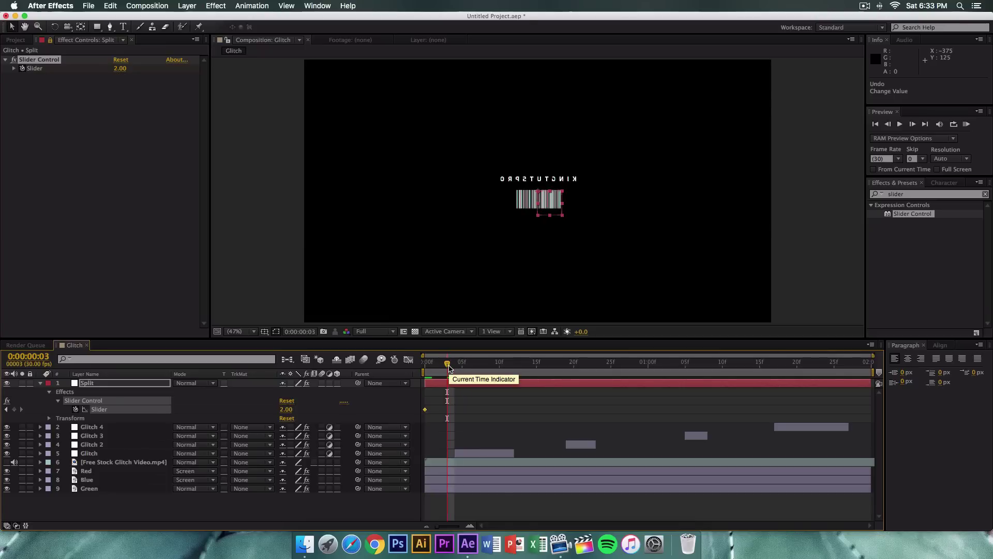
key("Page_Up")
key("Page_Down")
key("Page_Down")
key("Page_Down")
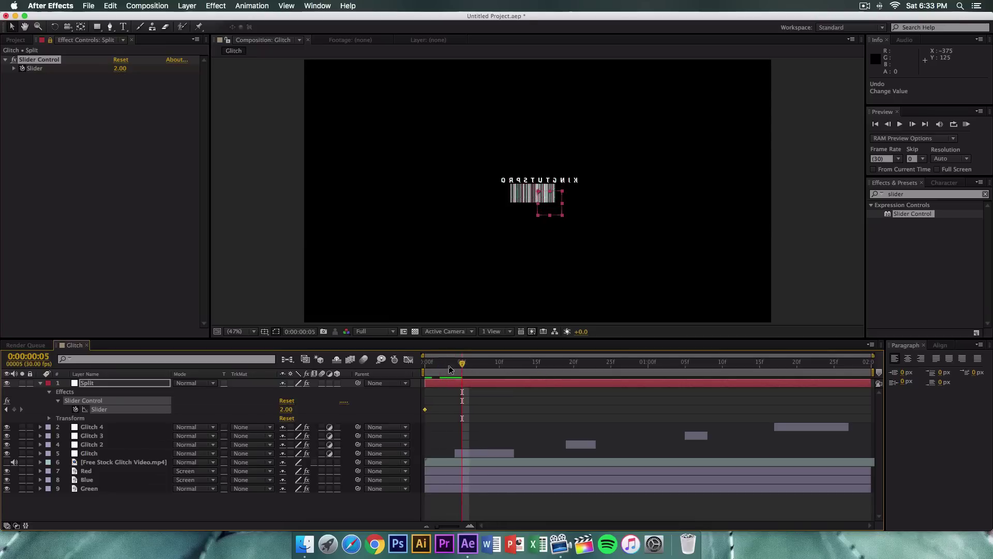
key("Page_Down")
key("Page_Down")
key("Page_Down")
key("Page_Up")
key("Page_Up")
key("Page_Up")
key("Page_Up")
key("Page_Up")
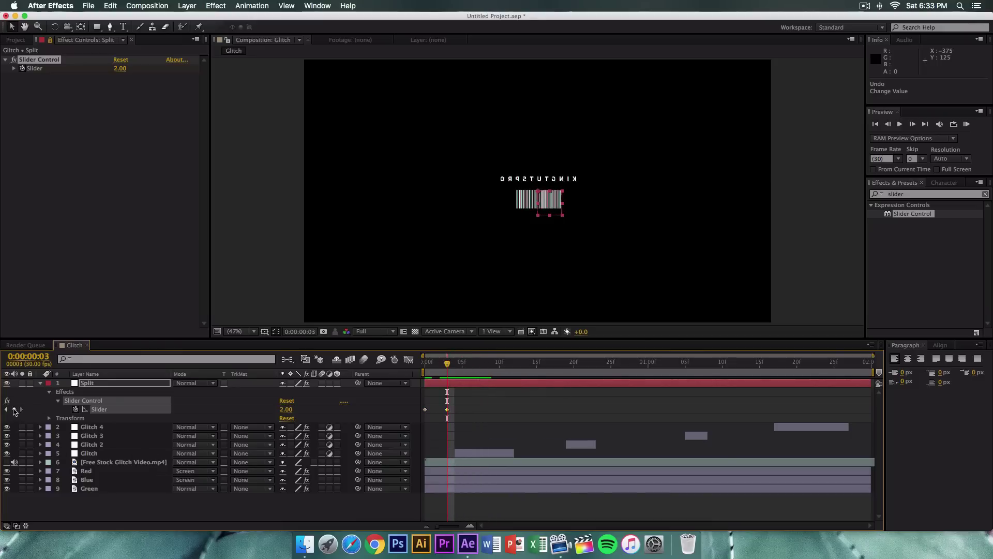
left_click(14, 409)
key("super+z")
Keyframe Split's Slider at 20 on frame 4, where the first Glitch layer begins
left_click(455, 362)
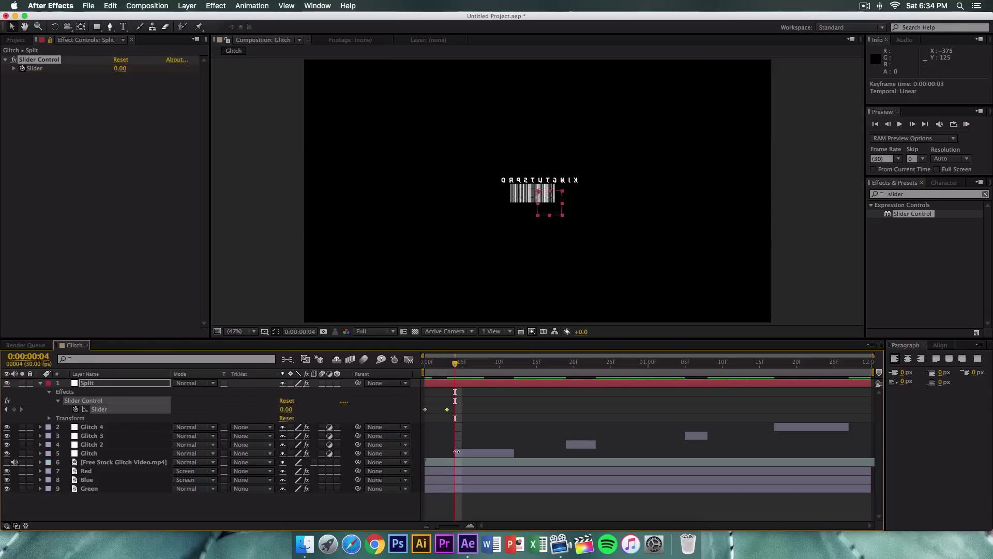
left_click(285, 409)
key("Return")
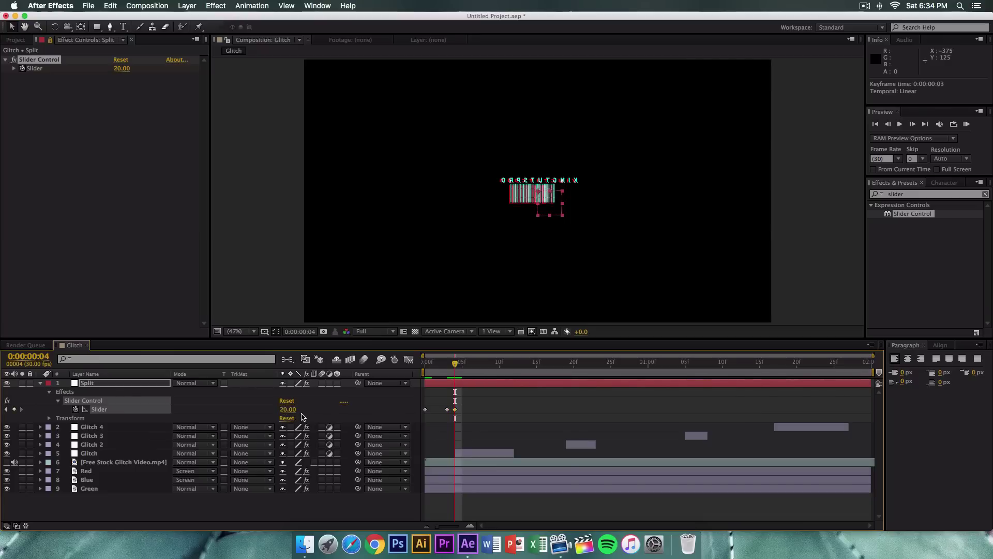
Hold Split's Slider at 20 with a keyframe on frame 12 and set it to 0 on frame 13
left_click(510, 365)
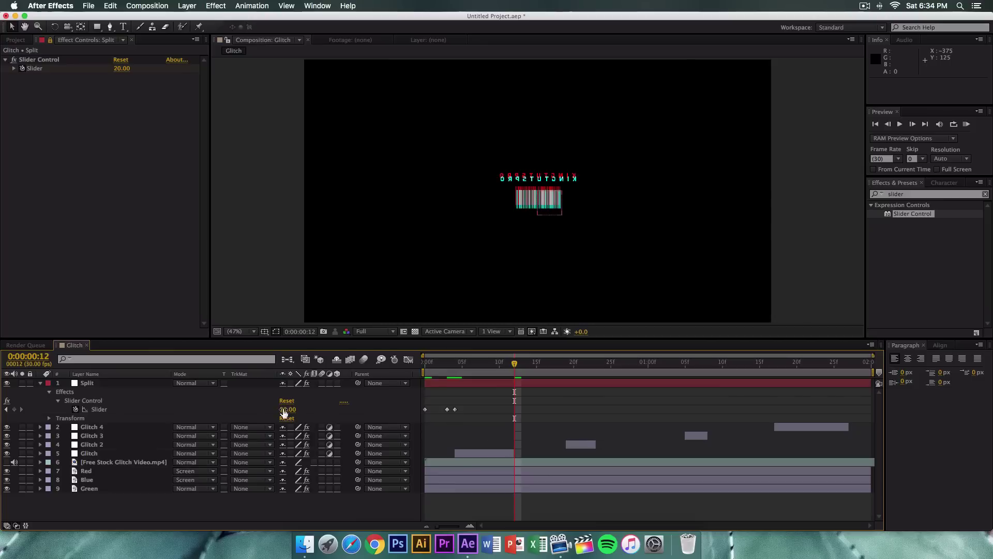
left_click(15, 409)
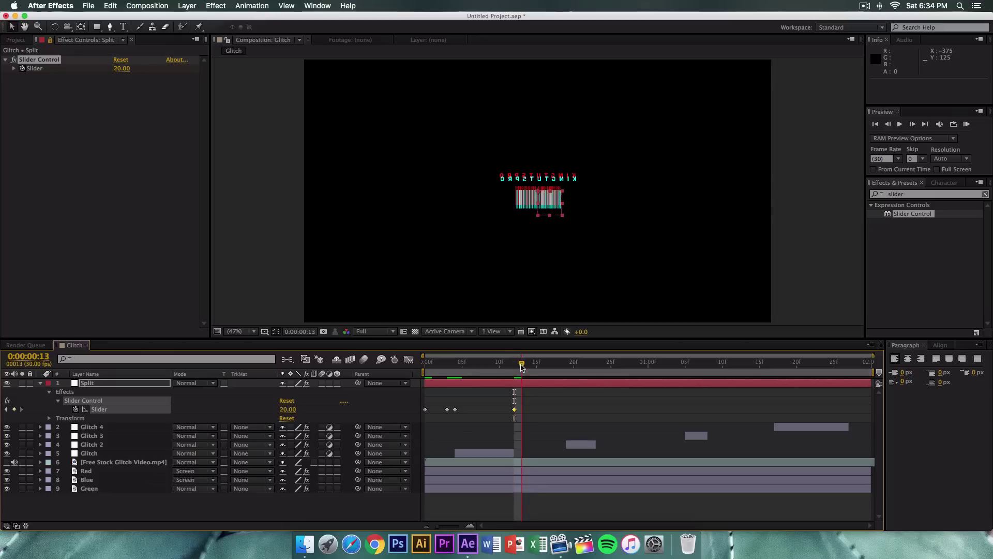
left_click_drag(519, 365, 525, 419)
left_click(287, 409)
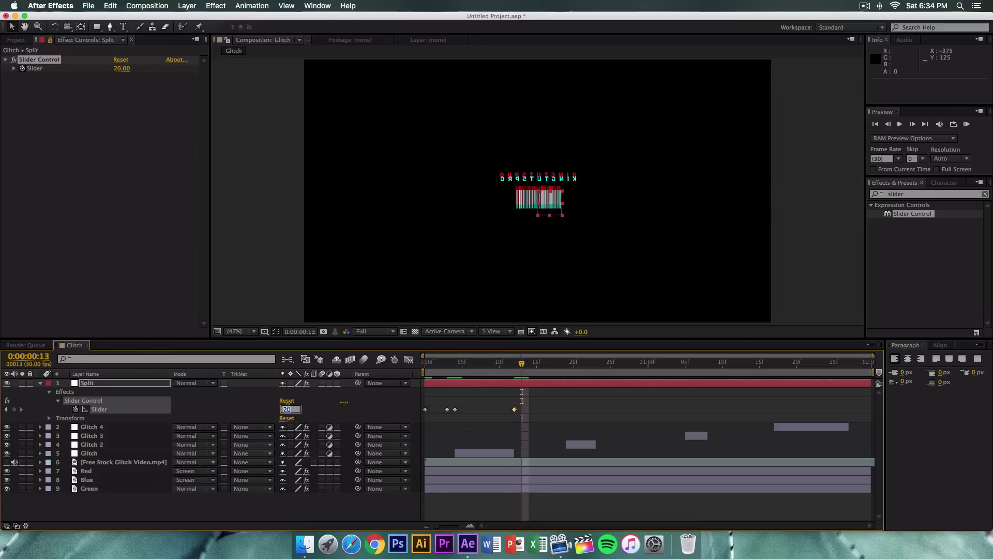
type("0")
key("Return")
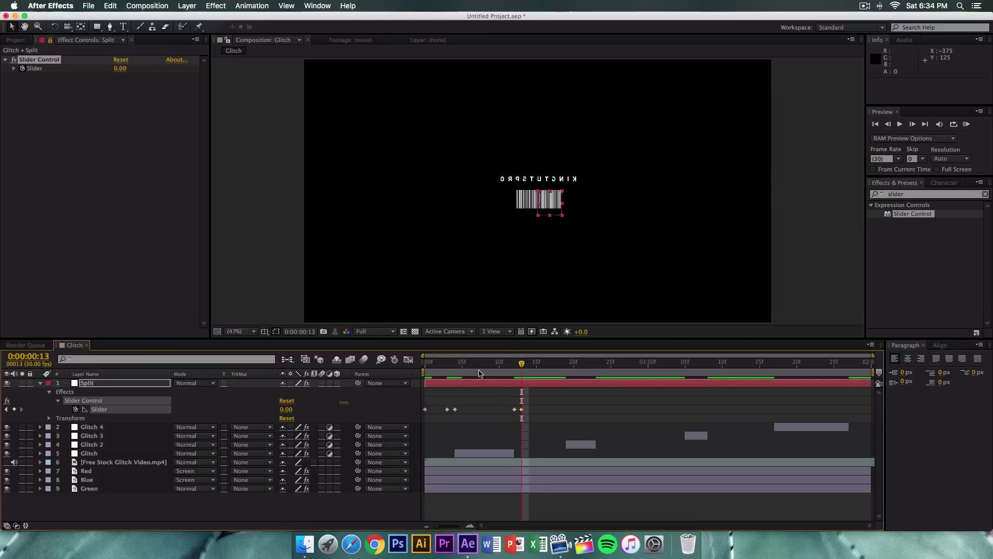
Play a RAM preview from the start and scrub through the first glitch to check the colour split against the Glitch layer
left_click(427, 363)
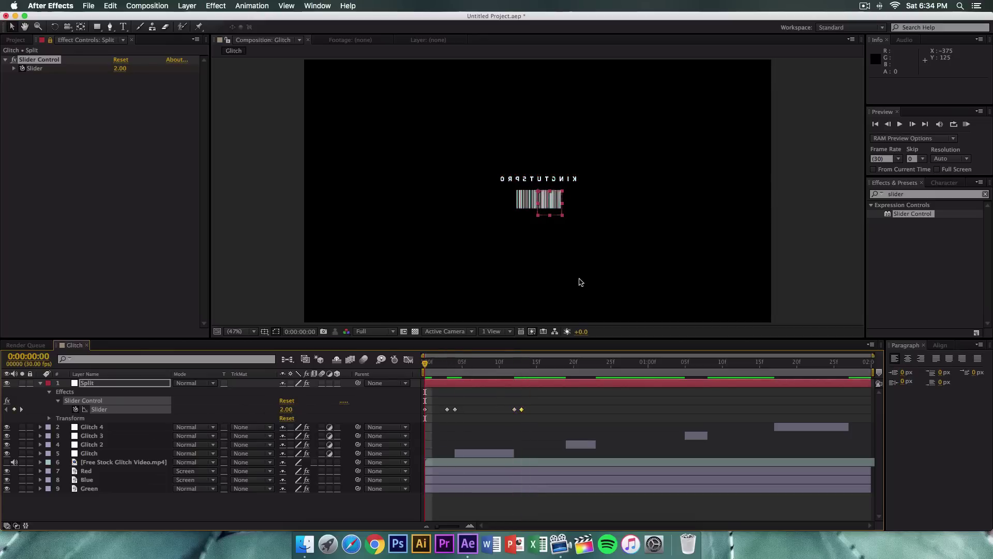
left_click(966, 125)
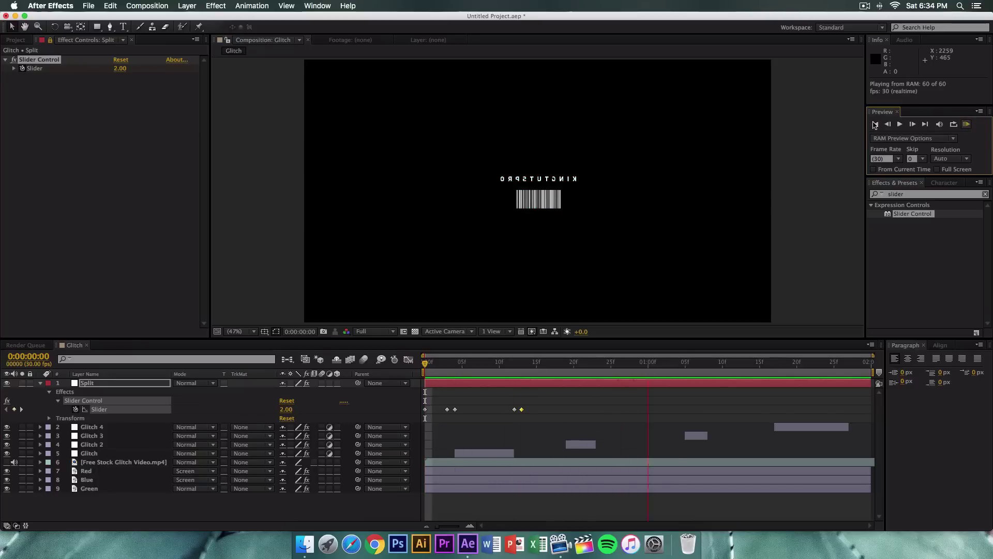
left_click(442, 370)
left_click_drag(427, 365, 489, 368)
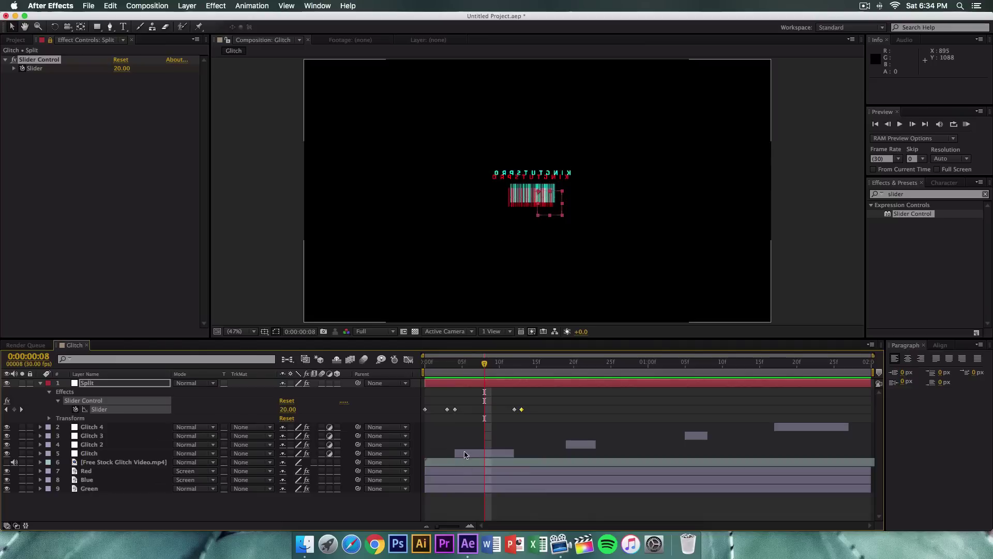
left_click(475, 456)
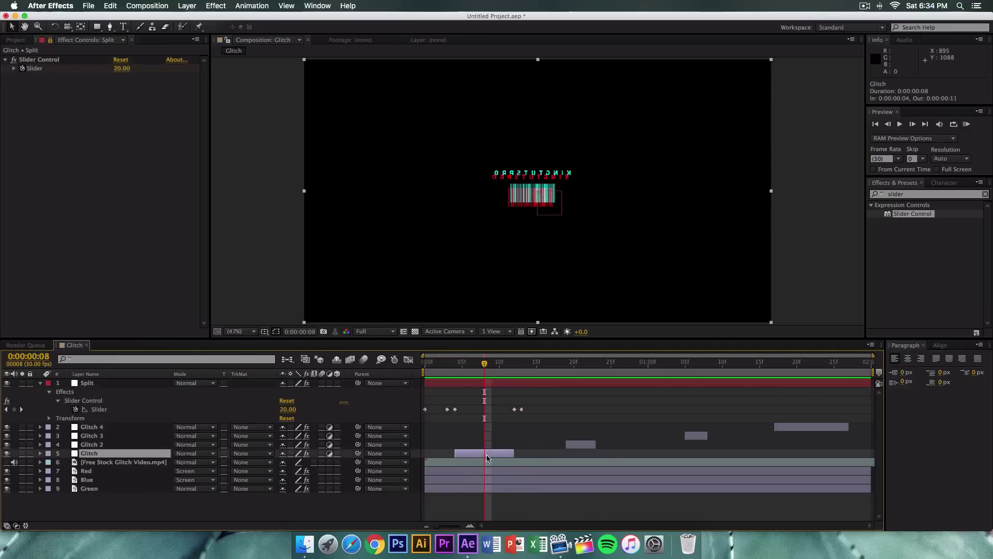
Copy Split's four Slider keyframes around the first Glitch layer and paste them at frame 21
left_click_drag(534, 417, 455, 399)
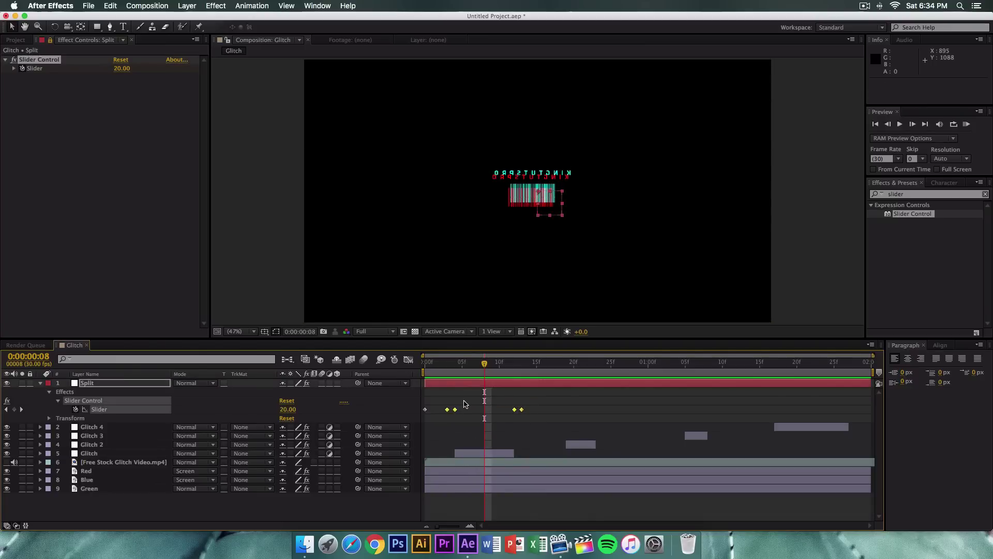
key("super+c")
left_click(564, 406)
left_click_drag(563, 364, 582, 367)
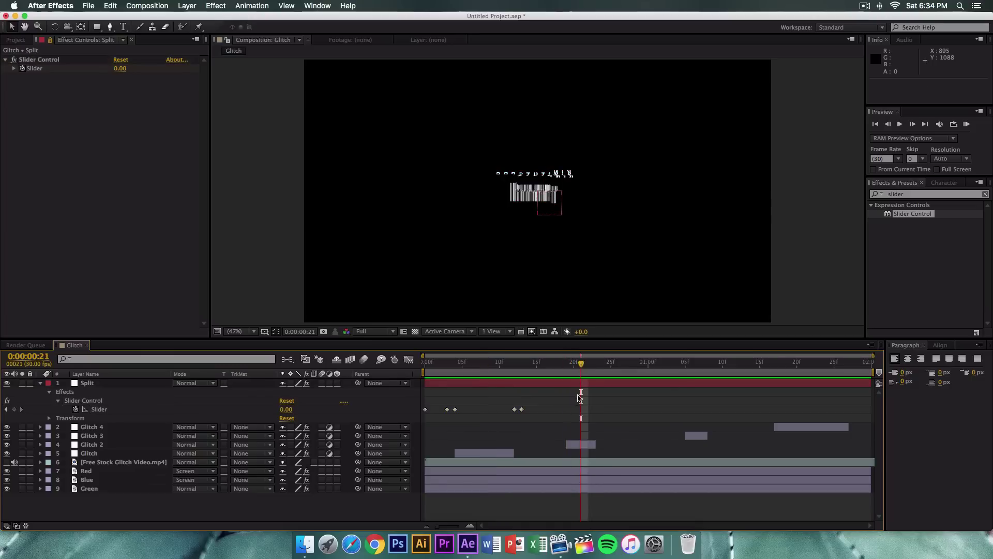
left_click_drag(540, 414, 445, 404)
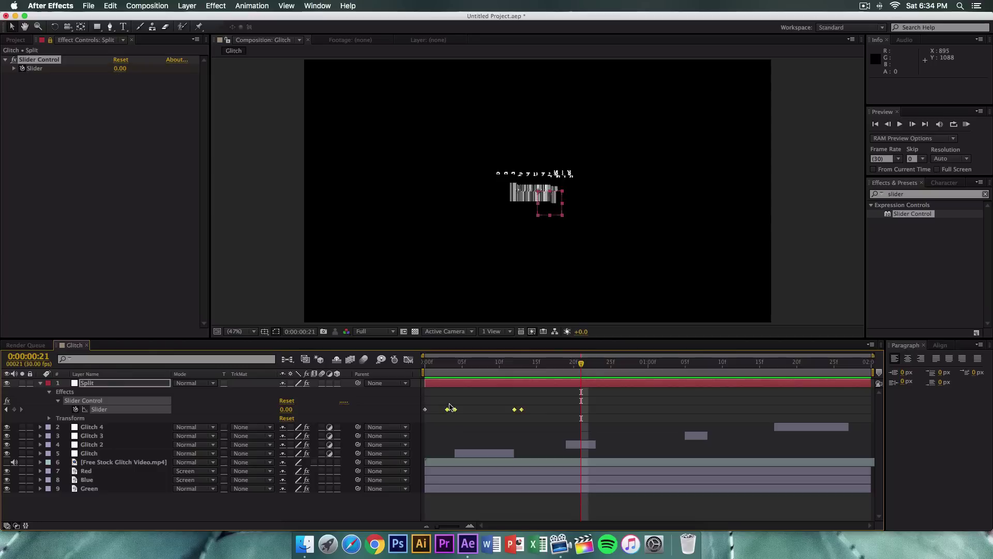
key("cmd+c")
key("cmd+v")
Fit the pasted Slider keyframes to the Glitch 2 layer, with the first pair on frames 18 and 19 and the last pair on 23 and 24
left_click_drag(589, 409, 560, 413)
left_click(569, 420)
left_click_drag(581, 381, 571, 381)
left_click(559, 409)
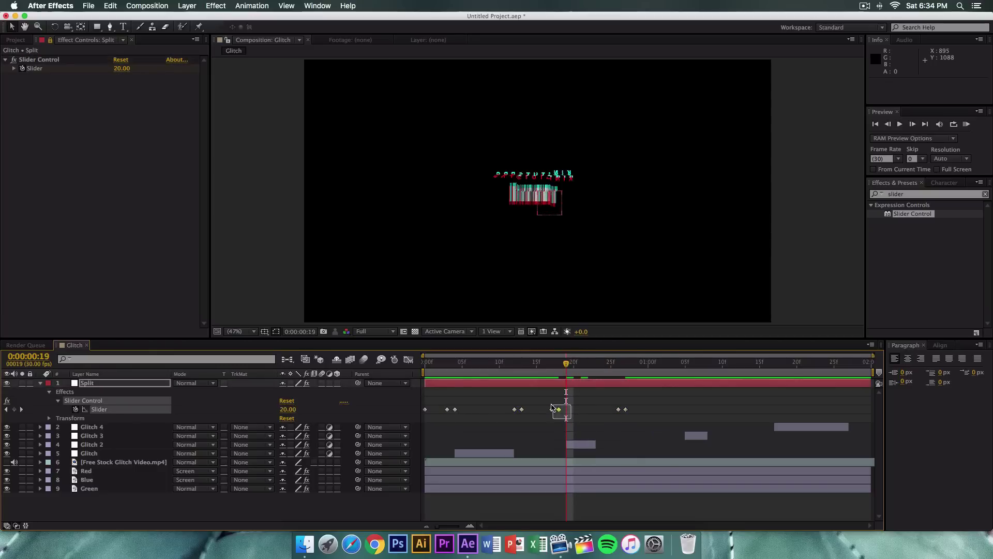
mouse_move(571, 419)
left_mouse_down()
mouse_move(545, 407)
mouse_move(566, 409)
left_mouse_up()
left_click(627, 420)
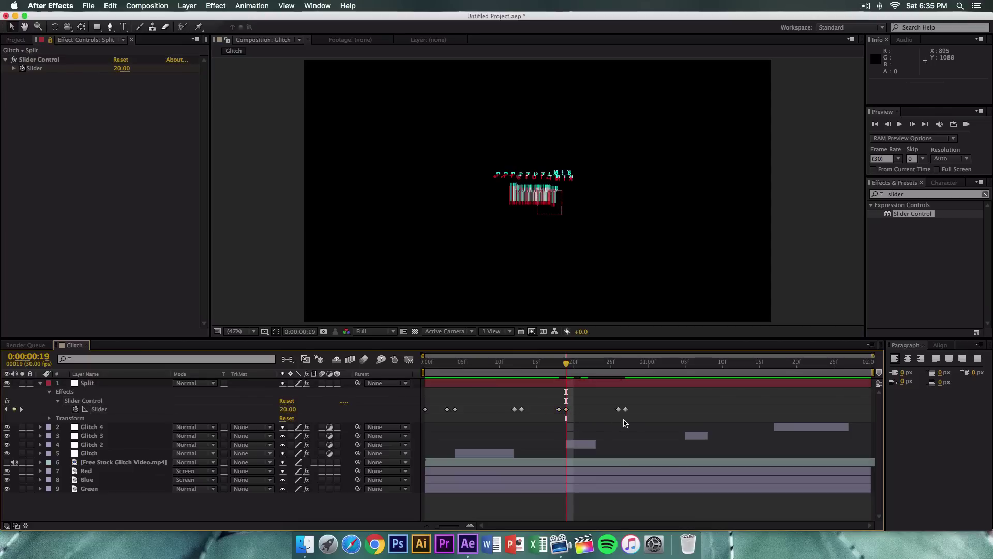
left_click_drag(561, 364, 596, 364)
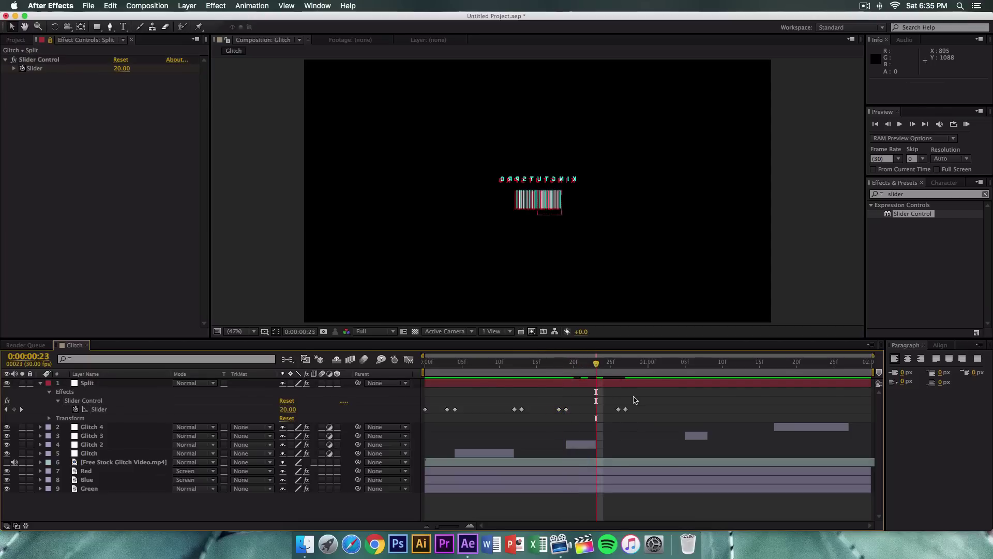
Copy the four Slider keyframes around Glitch 2 and paste them from 0:00:01:04 for Glitch 3, fitting further sets to Glitch 3 and Glitch 4
left_click_drag(616, 404, 545, 399)
key("super+c")
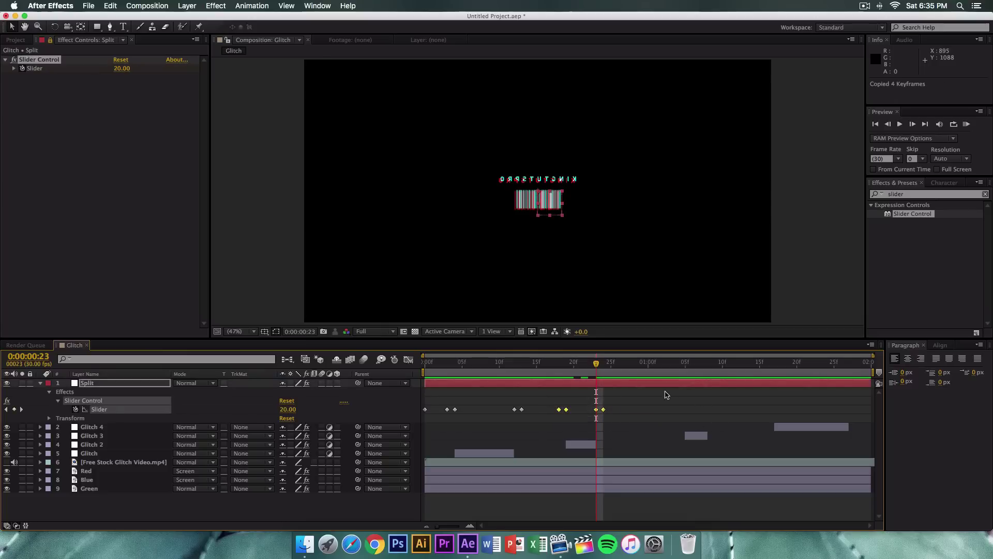
left_click(675, 400)
left_click(679, 368)
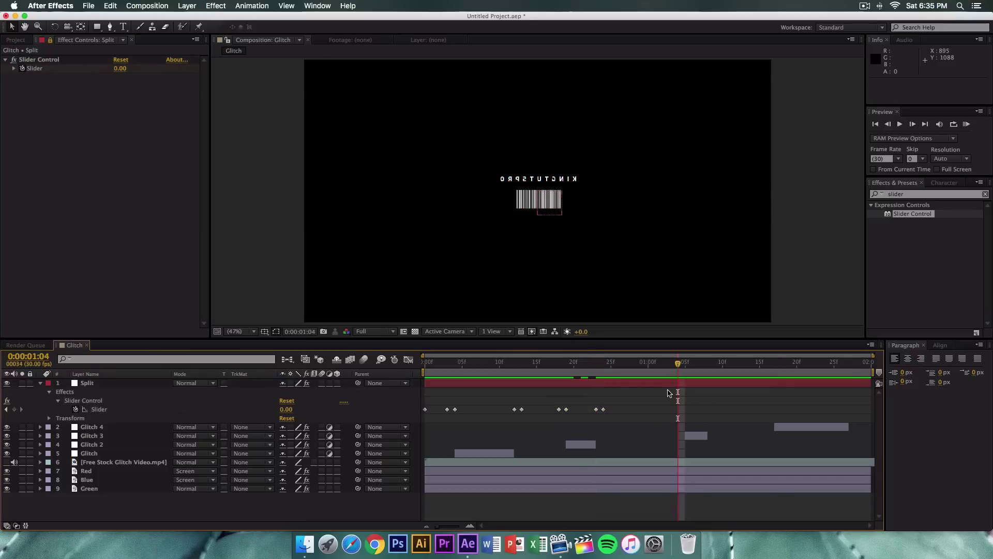
key("super+v")
Play a RAM preview from the first frame to check the colour split across all the glitches
left_click(875, 124)
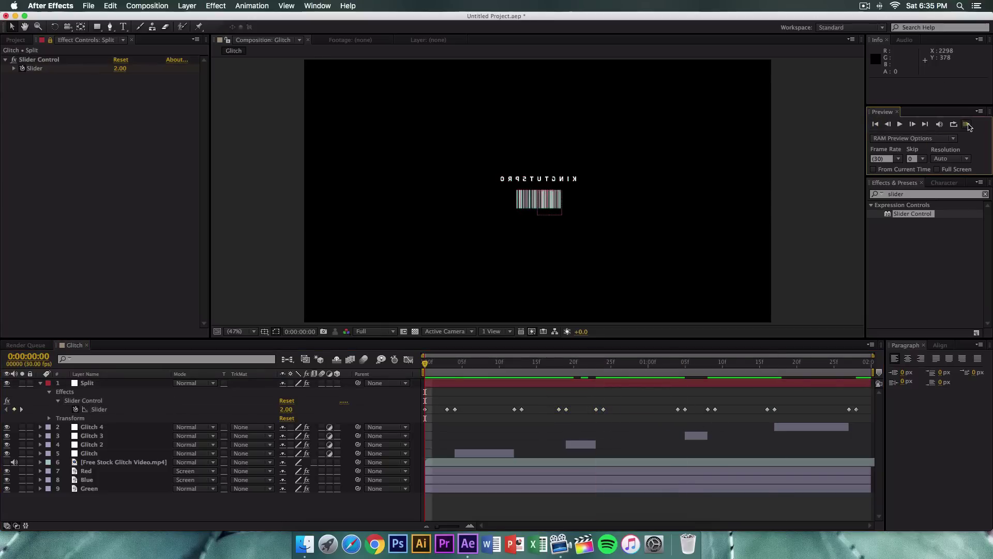
left_click(966, 124)
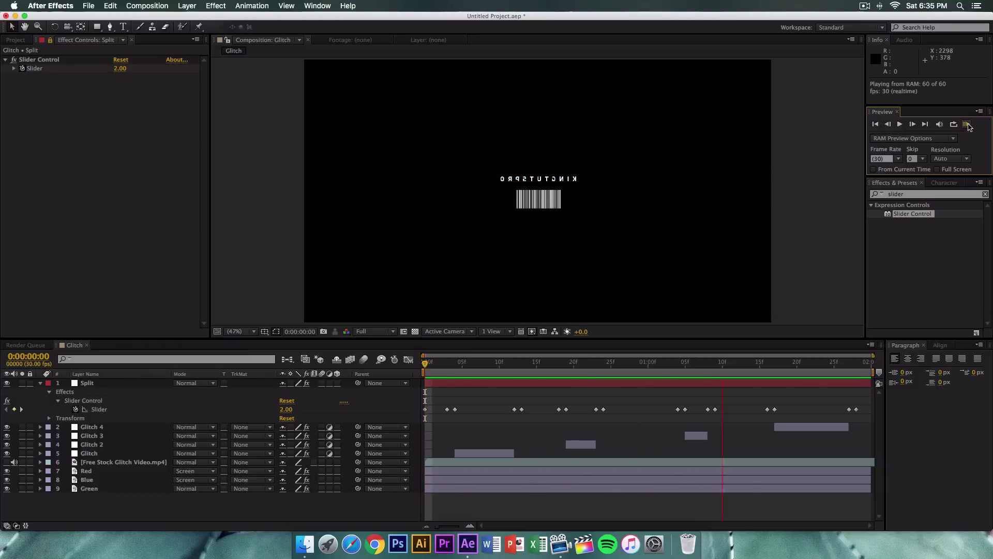
left_click(875, 124)
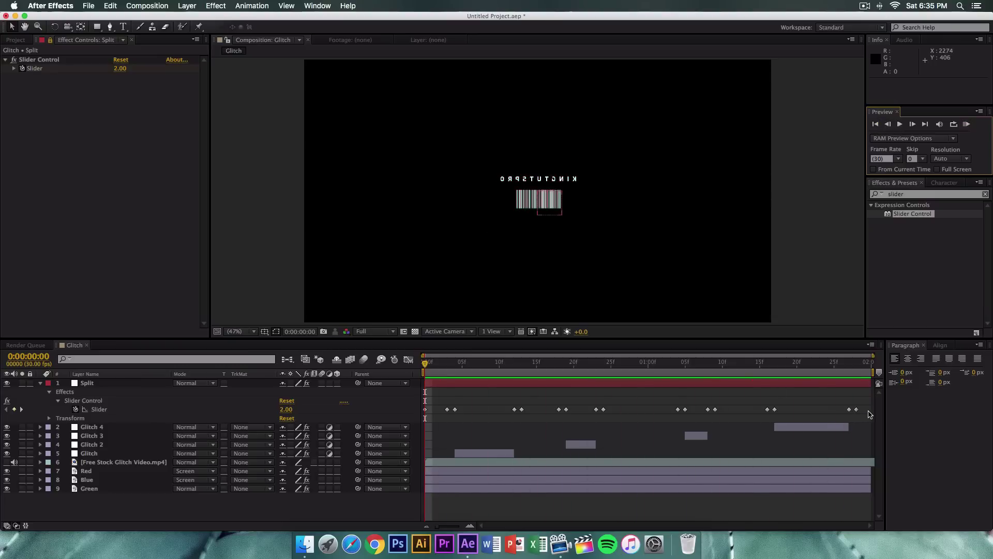
Apply Easy Ease to all of Split's Slider keyframes and play a RAM preview of the result
left_click_drag(870, 413, 416, 410)
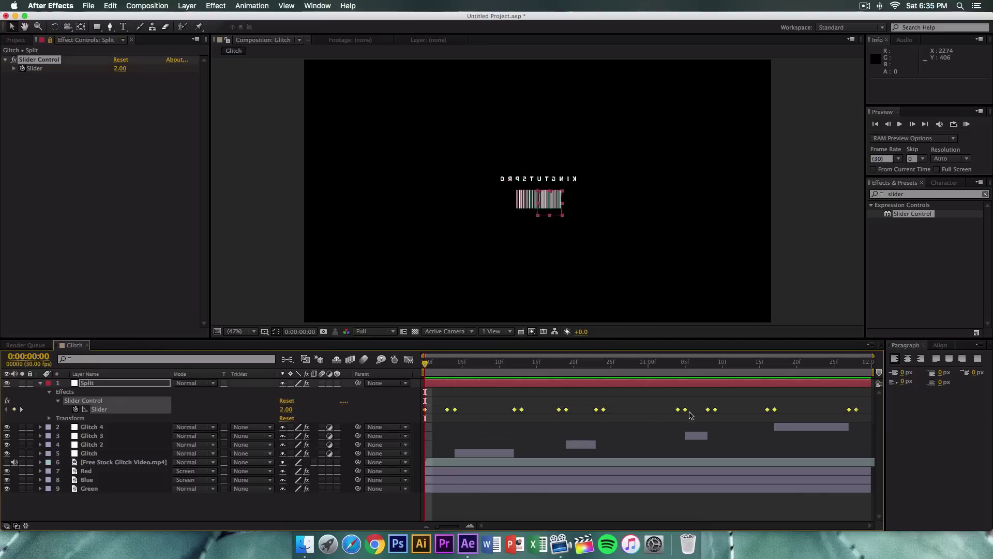
right_click(523, 409)
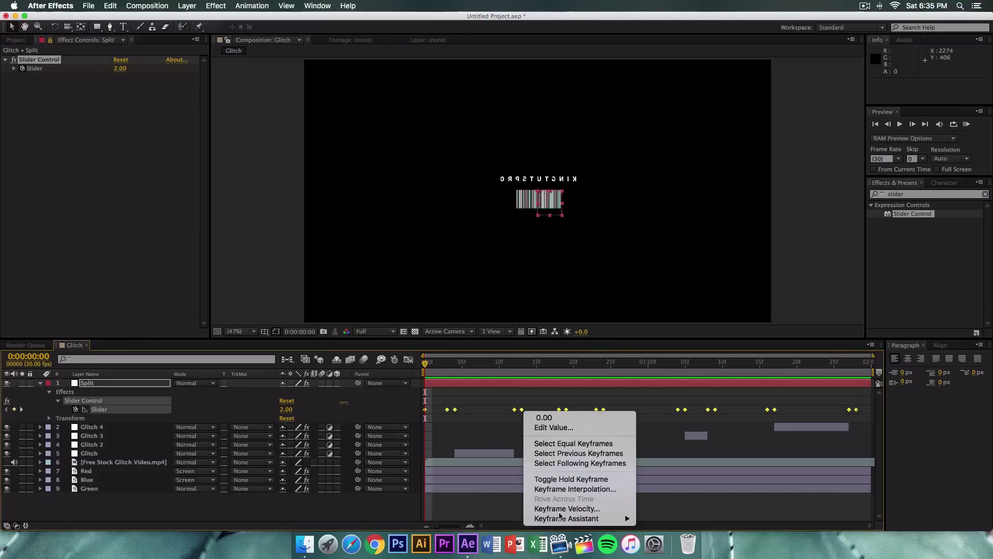
mouse_move(580, 519)
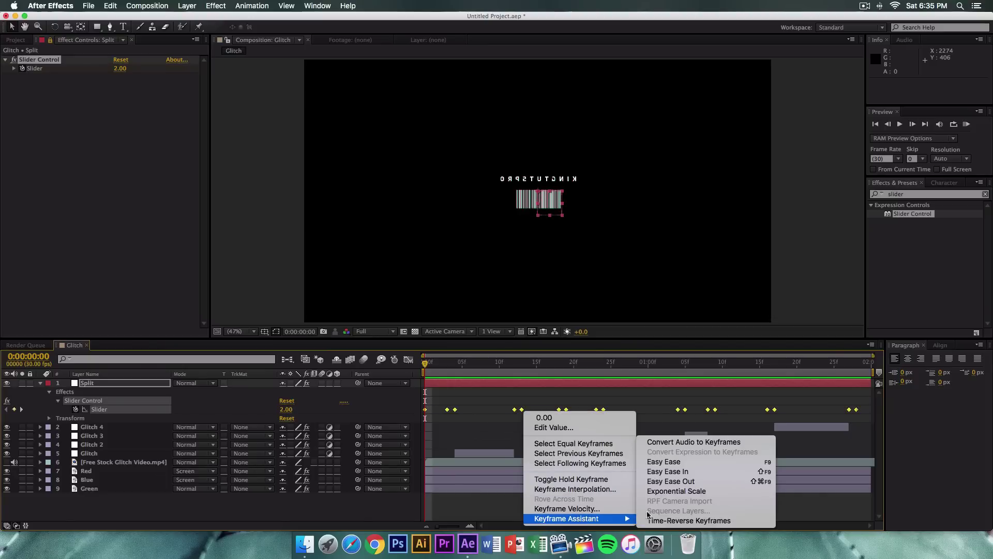
left_click(653, 463)
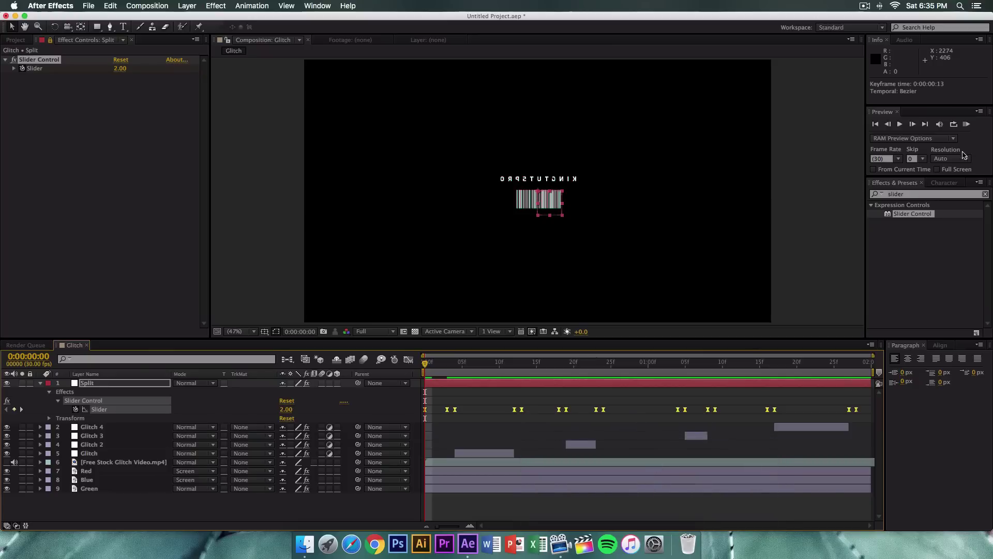
left_click(966, 124)
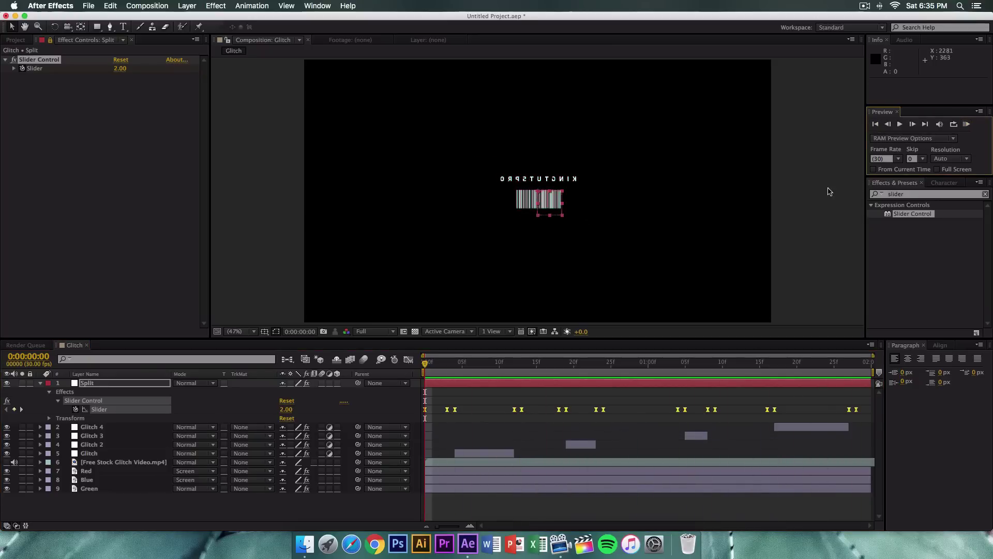
Create a new adjustment layer above Split and name it TV Effect
left_click(172, 414)
right_click(177, 509)
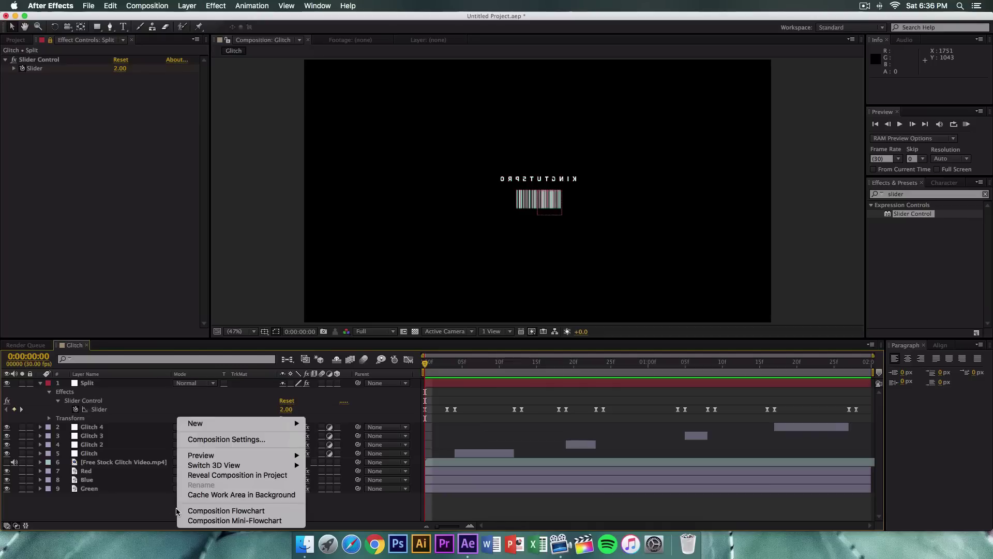
right_click(207, 423)
mouse_move(296, 424)
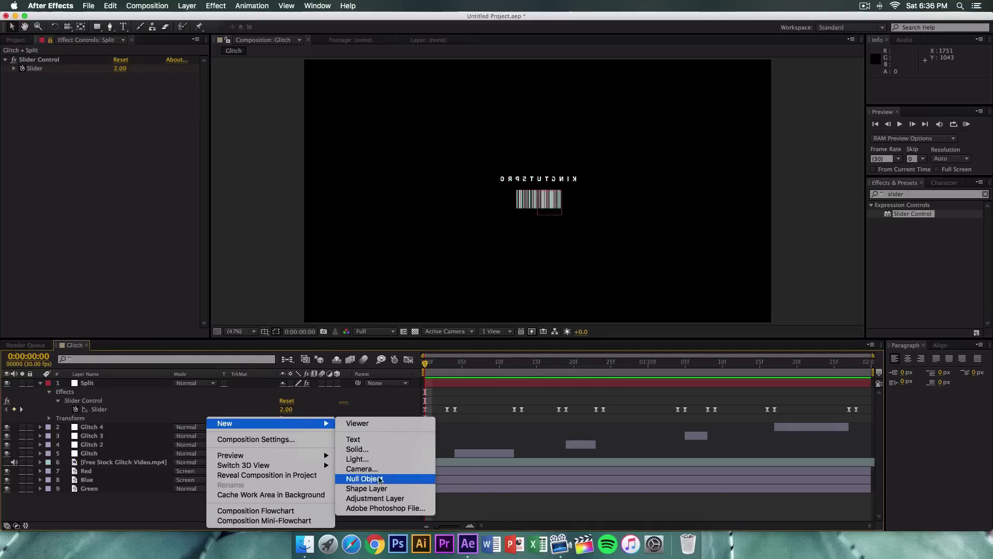
left_click(374, 498)
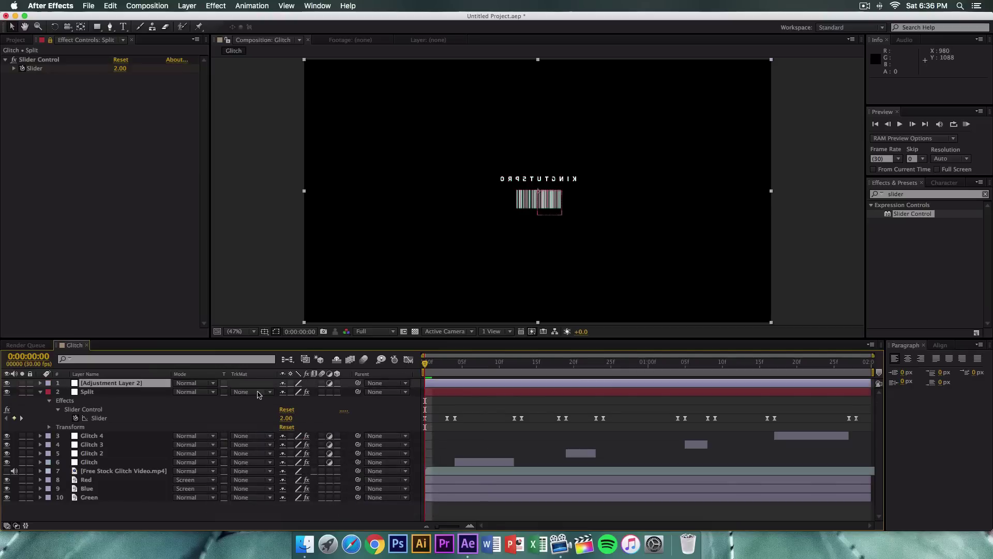
right_click(109, 386)
left_click(132, 521)
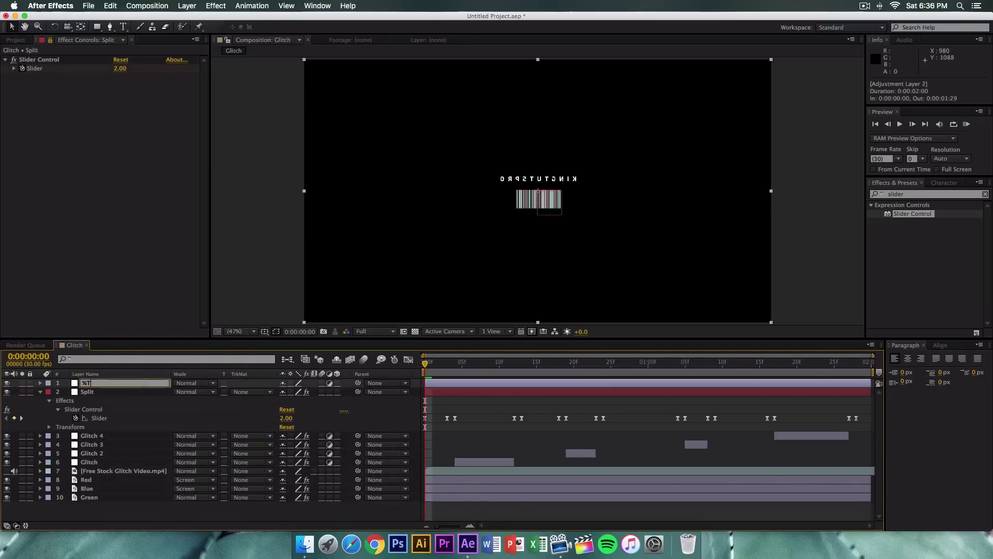
type("TV Effect")
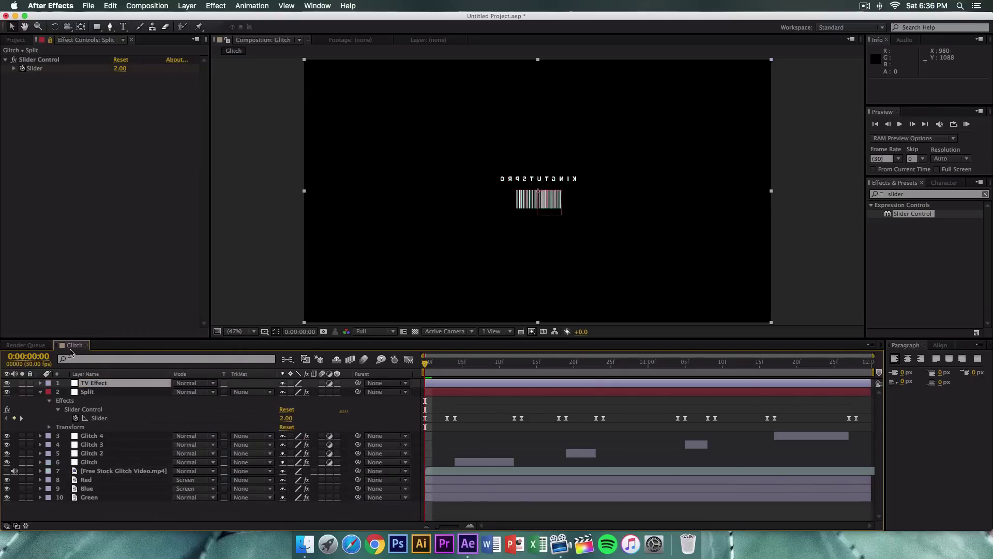
Search the effects and presets for "tv" and apply the Bad TV 3 - weak preset to the TV Effect layer
left_click(917, 193)
key("super+a")
type("tv")
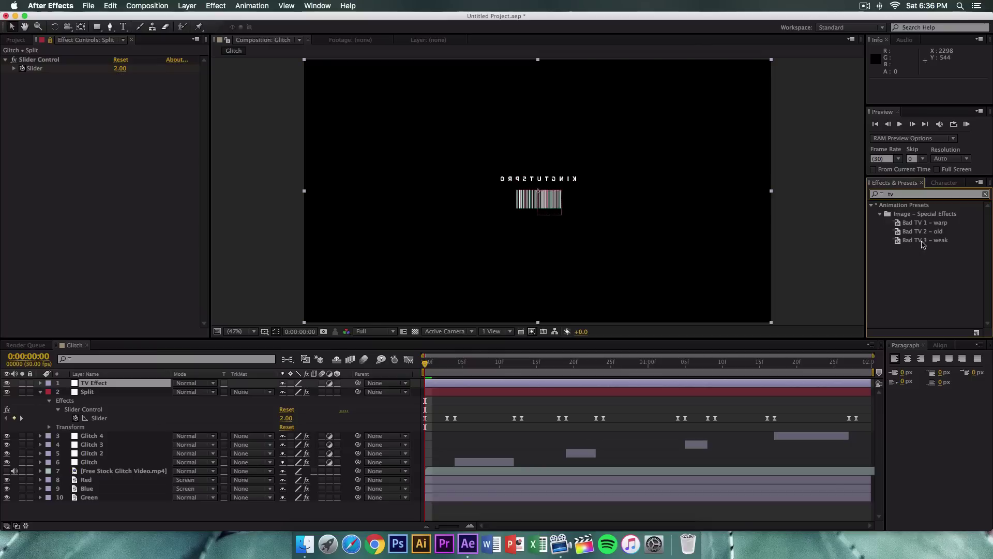
left_click_drag(946, 244, 124, 382)
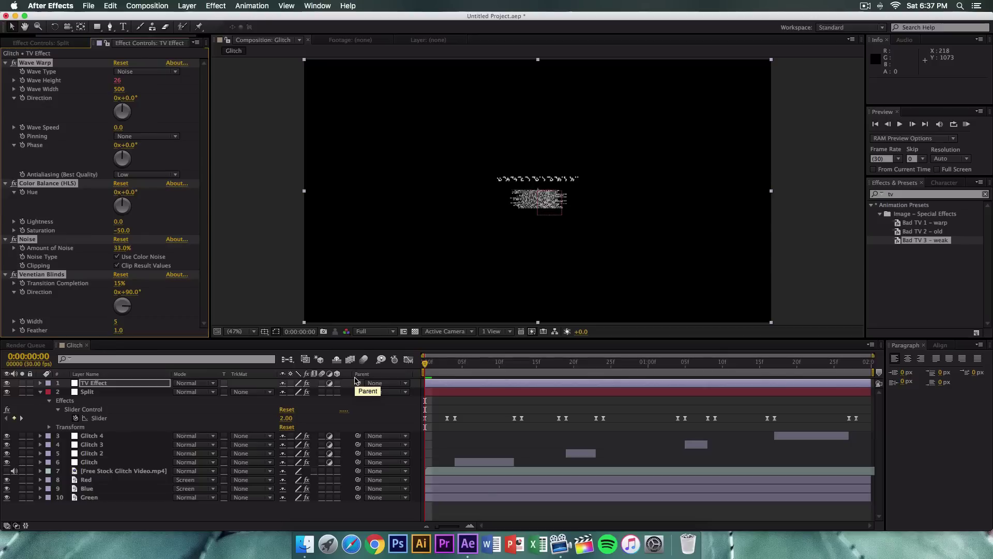
Draw a closed three-point mask with the Pen tool on the TV Effect layer, across the logo and its barcode
key("g")
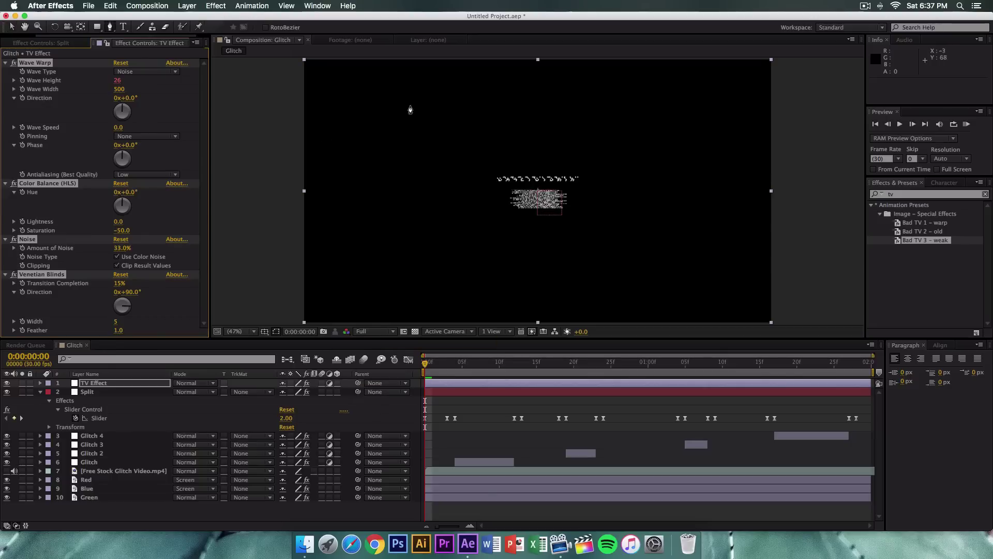
left_click(109, 27)
left_click(473, 167)
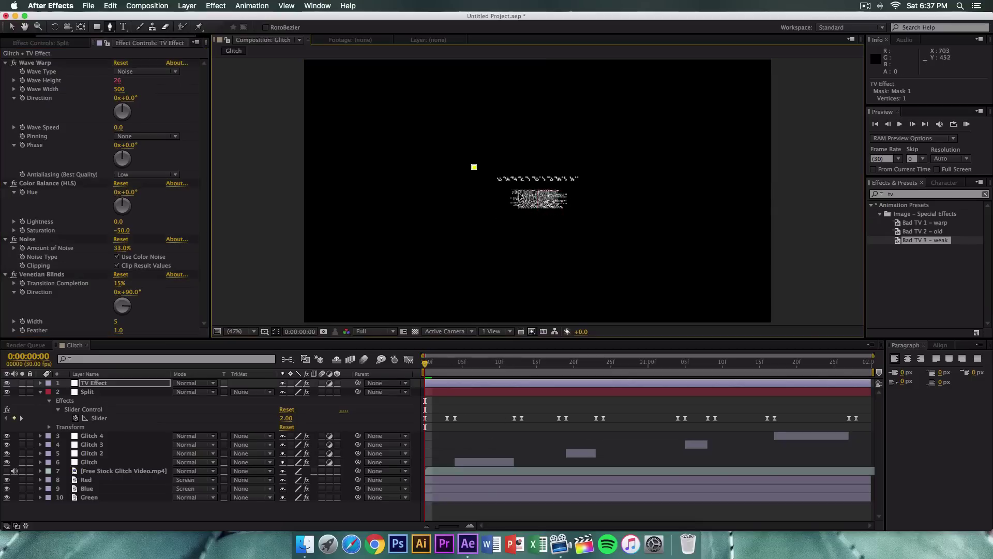
left_click(598, 203)
left_click(485, 220)
left_click(474, 167)
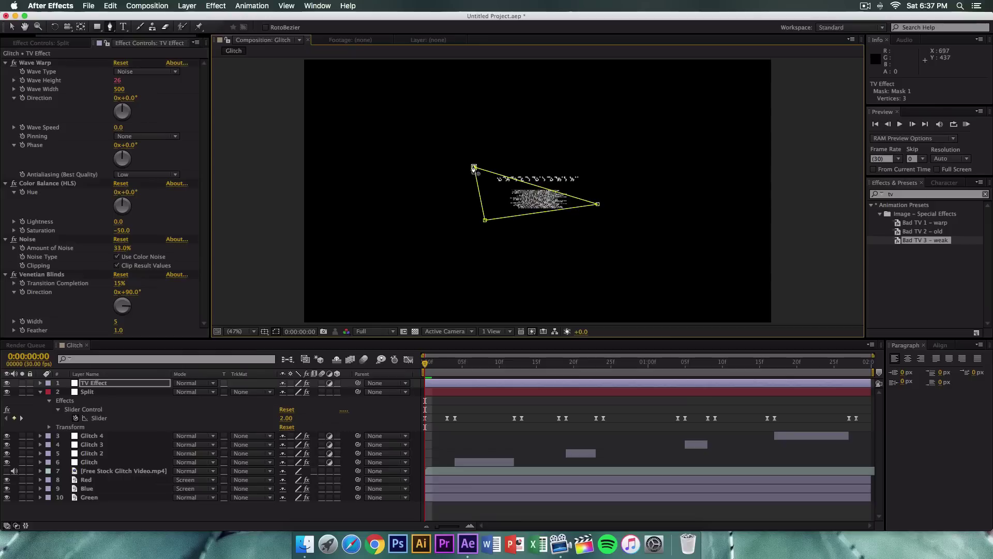
Reshape the TV Effect mask into a slim diagonal triangle running from the logo text's upper left to below the barcode's right end
left_click(12, 27)
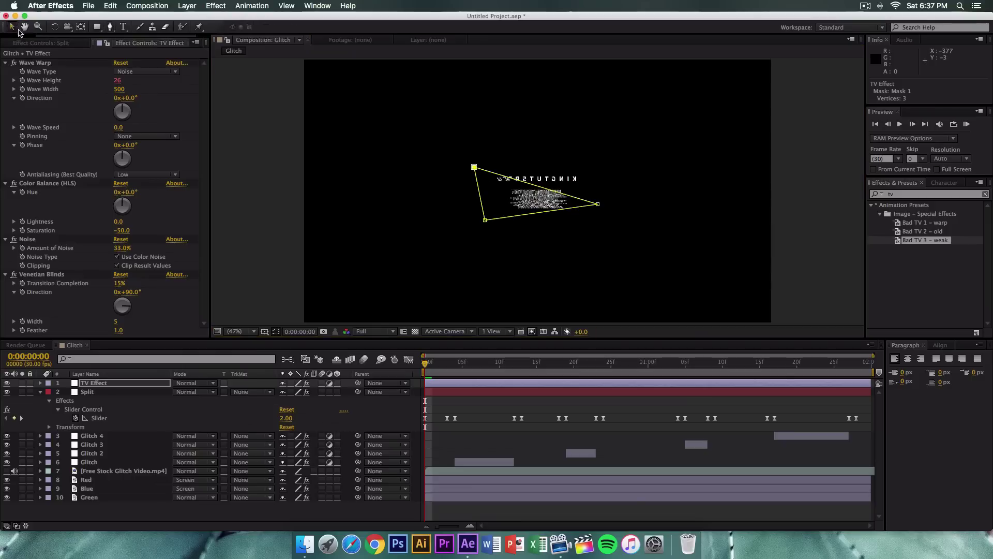
left_click_drag(474, 167, 479, 184)
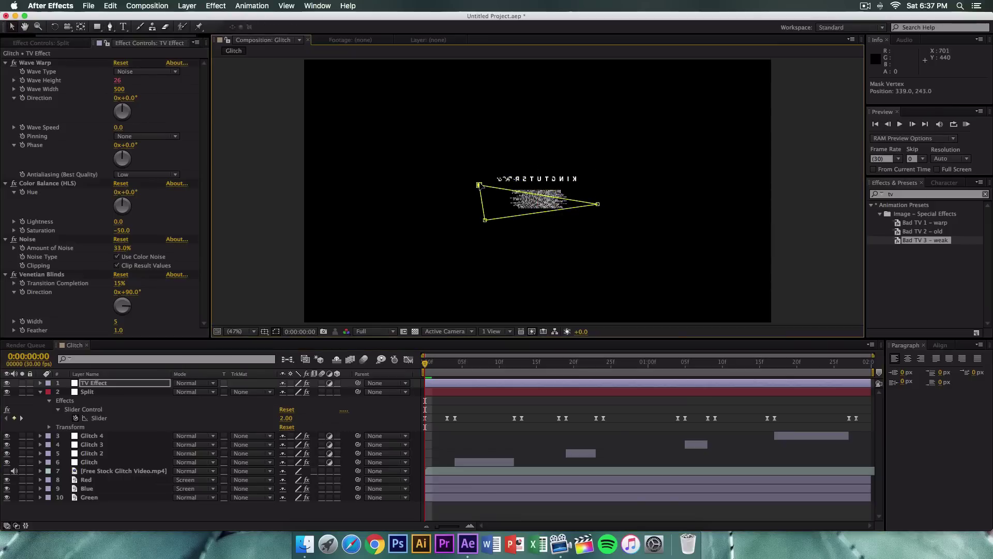
left_click_drag(485, 220, 496, 168)
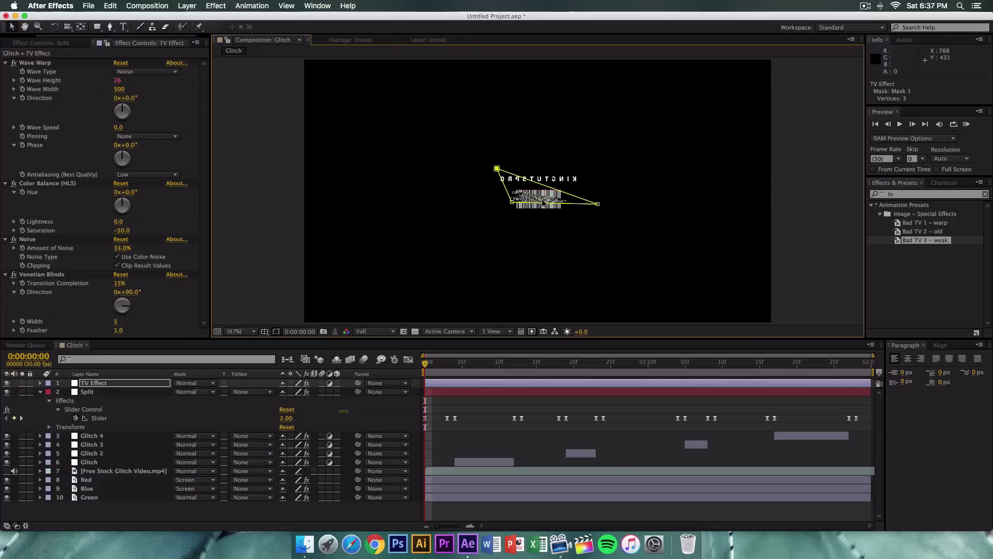
left_click_drag(598, 204, 587, 218)
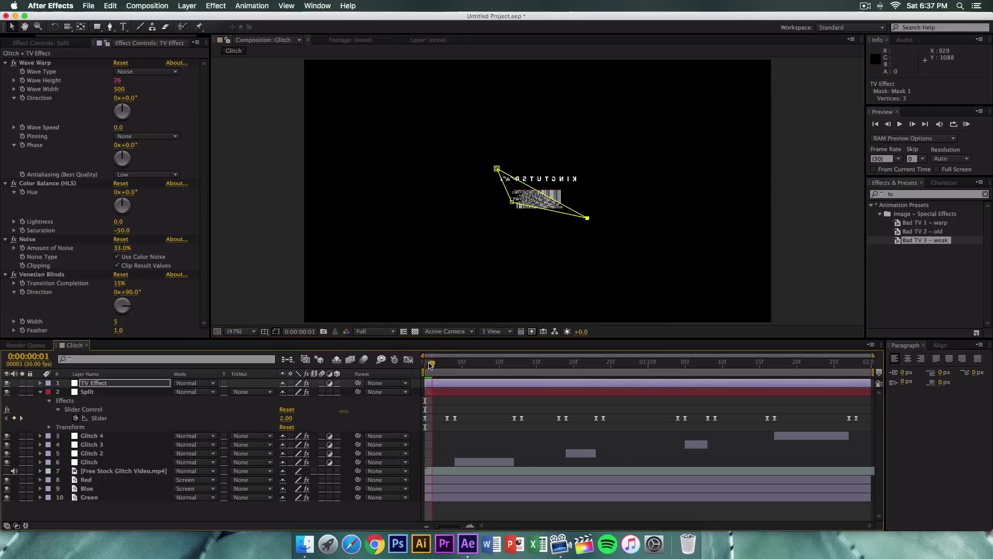
Trim the TV Effect layer at frame 4 and place it over the end of the first Glitch layer, spanning frames 9 to 12
left_click(431, 363)
left_click_drag(429, 366, 424, 366)
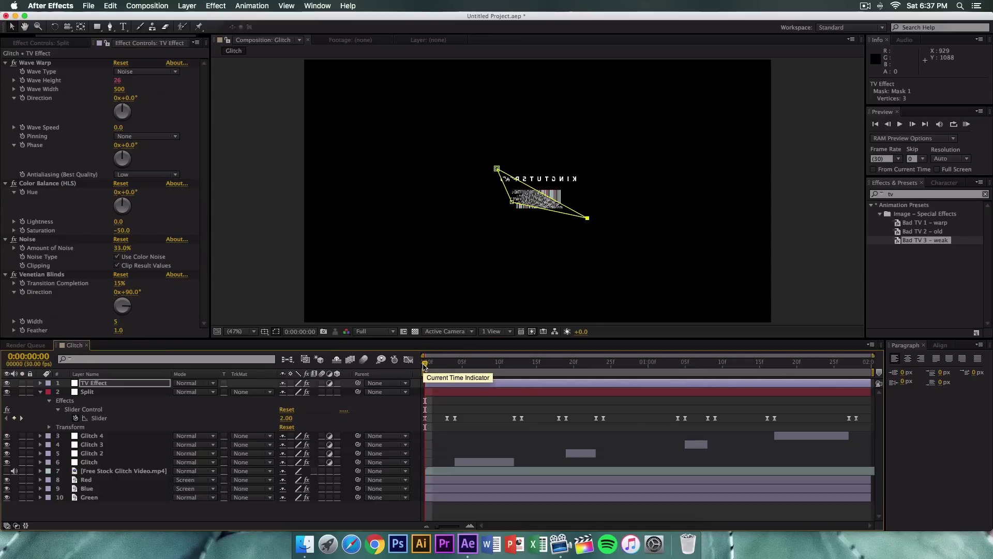
left_click_drag(424, 365, 454, 369)
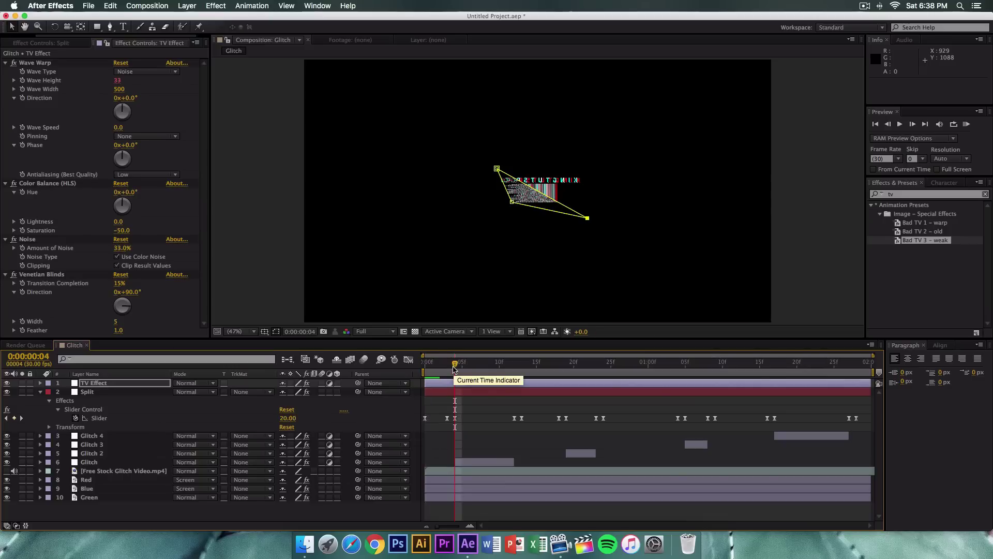
key("alt+bracketright")
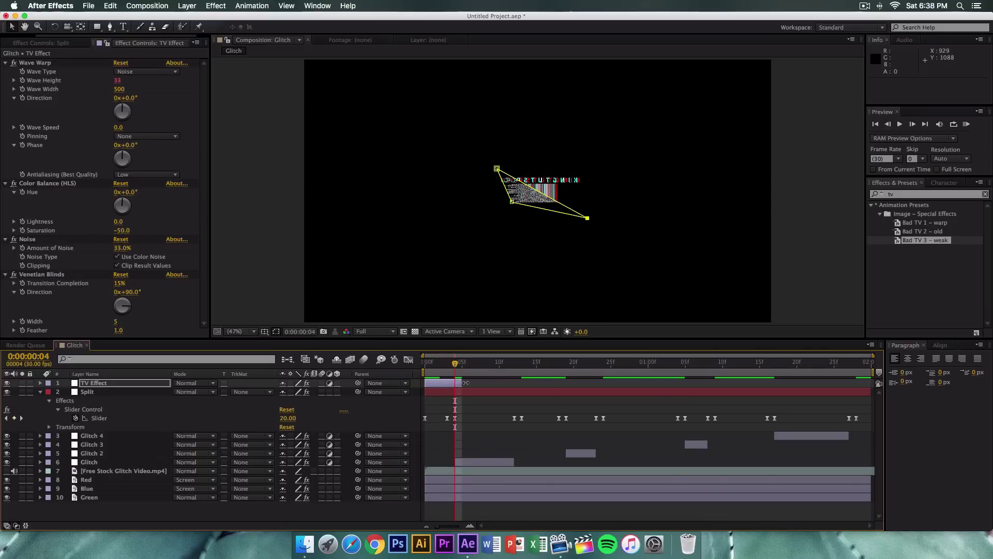
left_click_drag(440, 385, 508, 383)
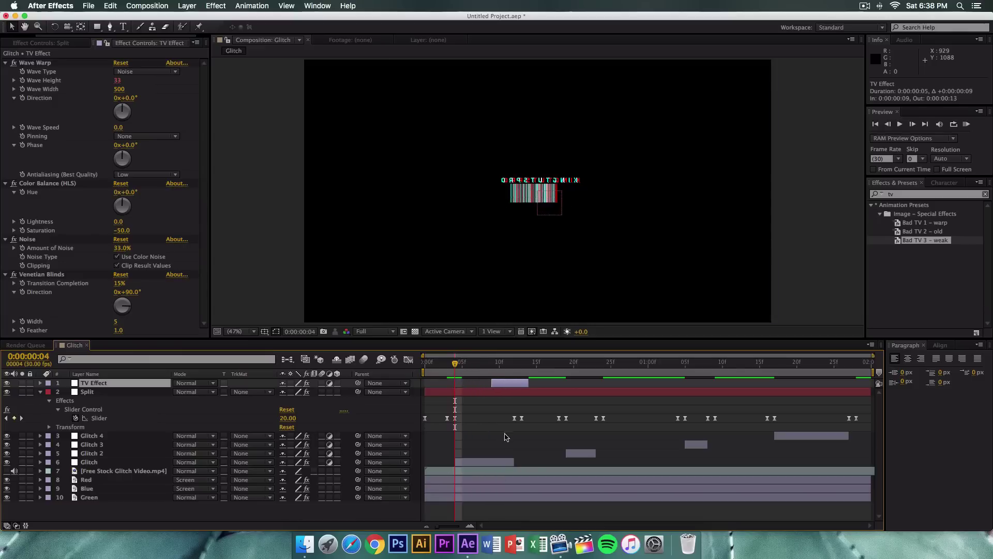
left_click_drag(505, 386, 507, 364)
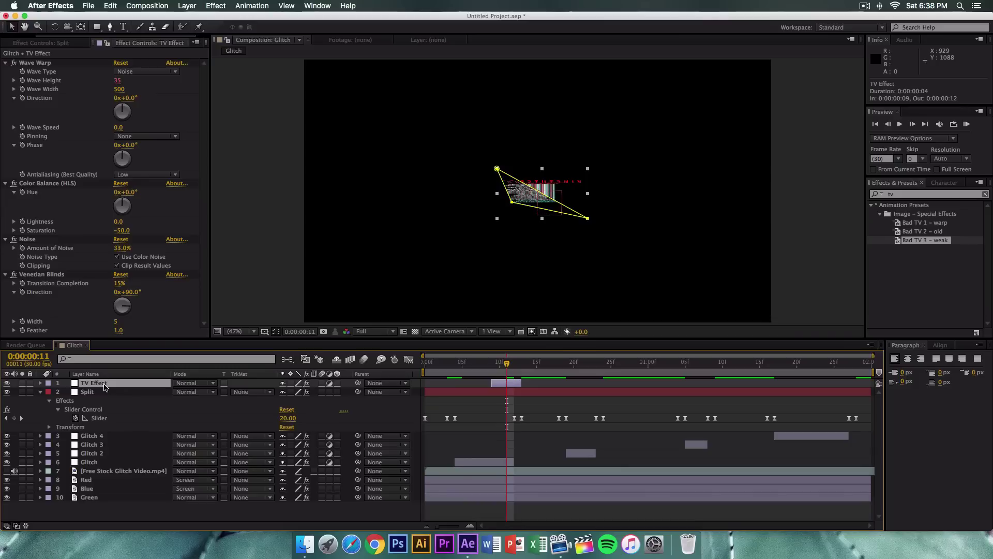
Duplicate the TV Effect layer twice, placing TV Effect 2 at frames 28 to 29 and TV Effect 3 directly before the Glitch 4 layer
key("super+d")
key("super+d")
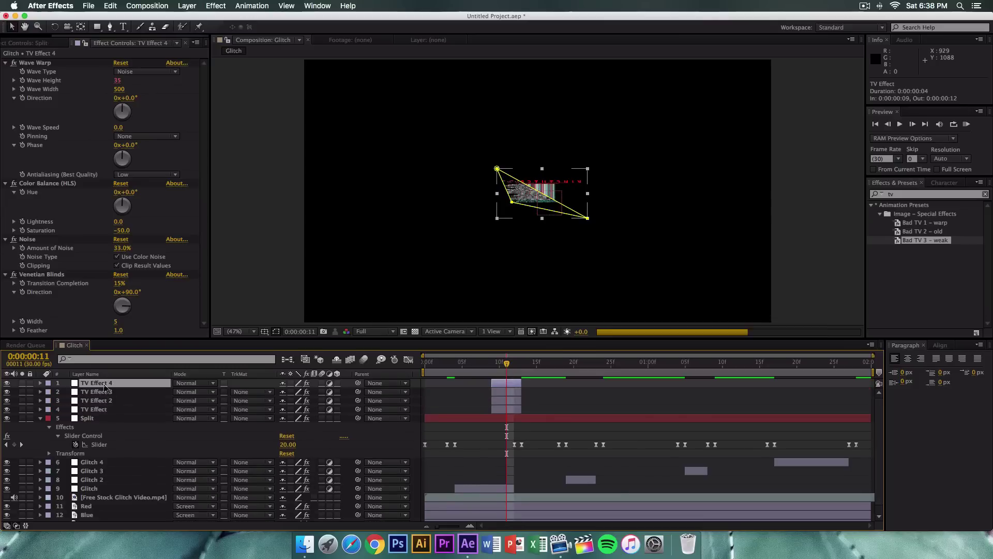
left_click_drag(512, 393, 647, 393)
left_click_drag(498, 383, 740, 383)
mouse_move(648, 392)
left_mouse_down()
mouse_move(623, 396)
mouse_move(633, 391)
left_mouse_up()
Reshape the TV Effect 2 mask into a slim triangle from above the logo text's right end to below the barcode's left half
left_click(639, 366)
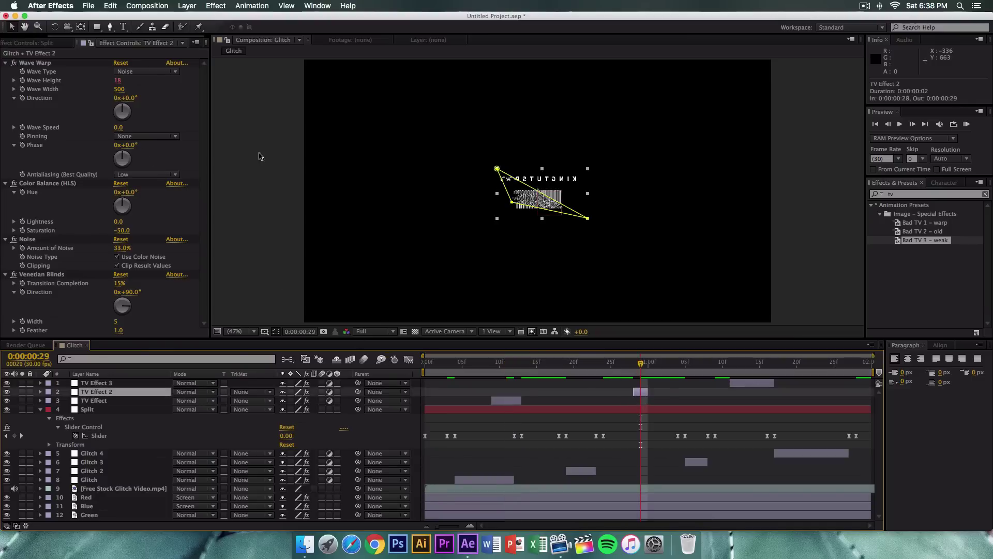
left_click_drag(496, 169, 568, 160)
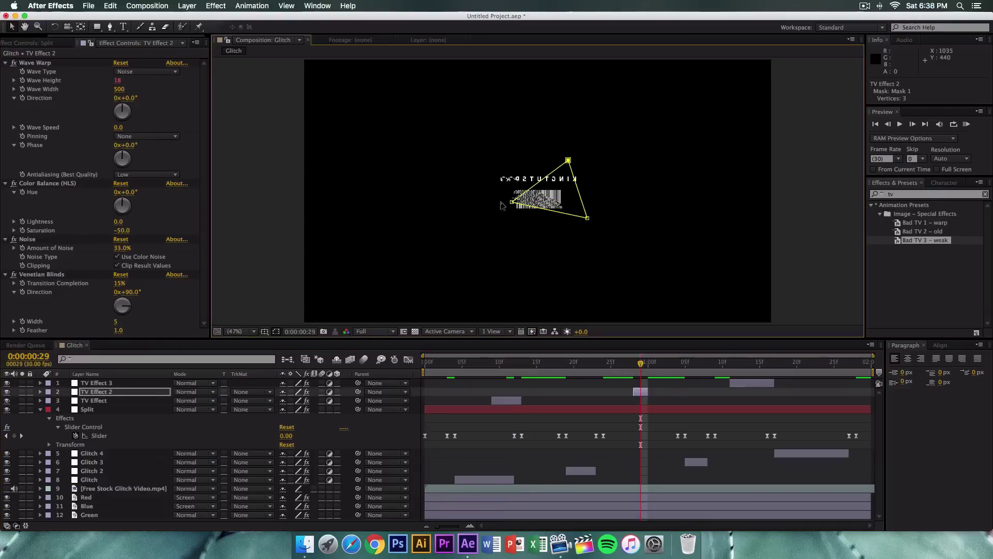
left_click_drag(512, 202, 498, 207)
left_click_drag(585, 221, 539, 212)
Reshape the TV Effect 3 mask into a triangle from above the text's right end to below both ends of the barcode
left_click(752, 362)
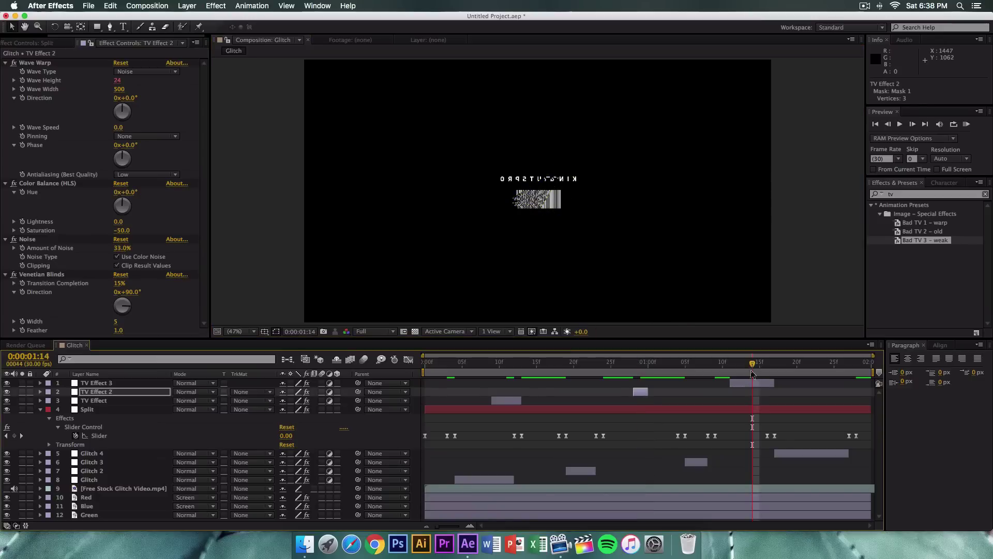
left_click(752, 383)
left_click_drag(496, 168, 542, 164)
left_click_drag(516, 207, 524, 218)
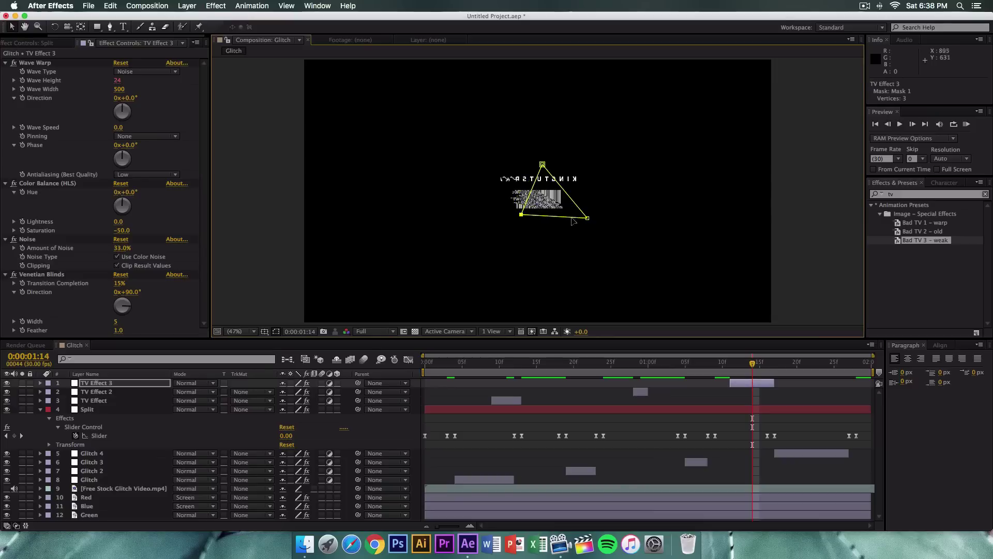
left_click_drag(587, 218, 566, 225)
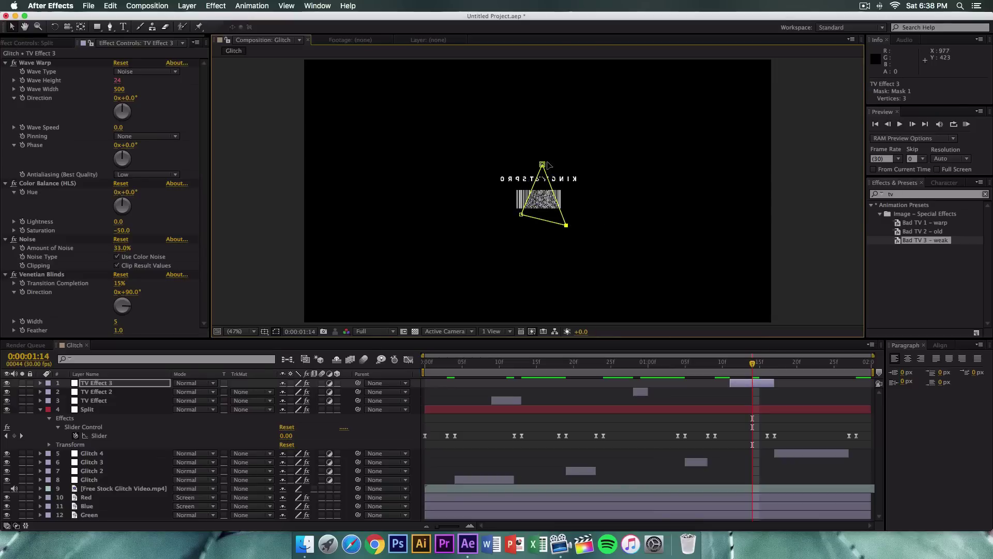
left_click_drag(542, 164, 562, 156)
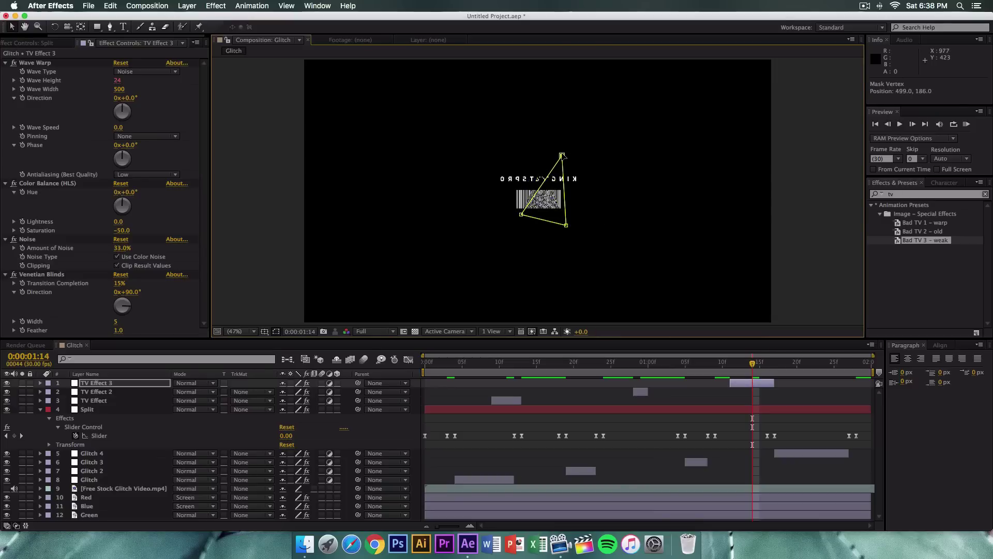
Collapse the Split layer's properties and play a RAM preview of the whole intro from the first frame
left_click(772, 364)
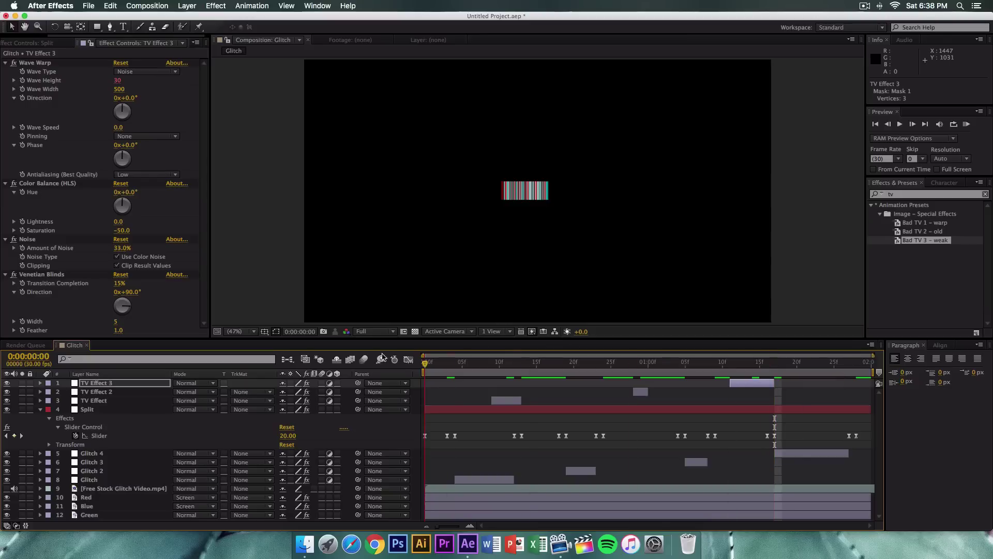
key("Home")
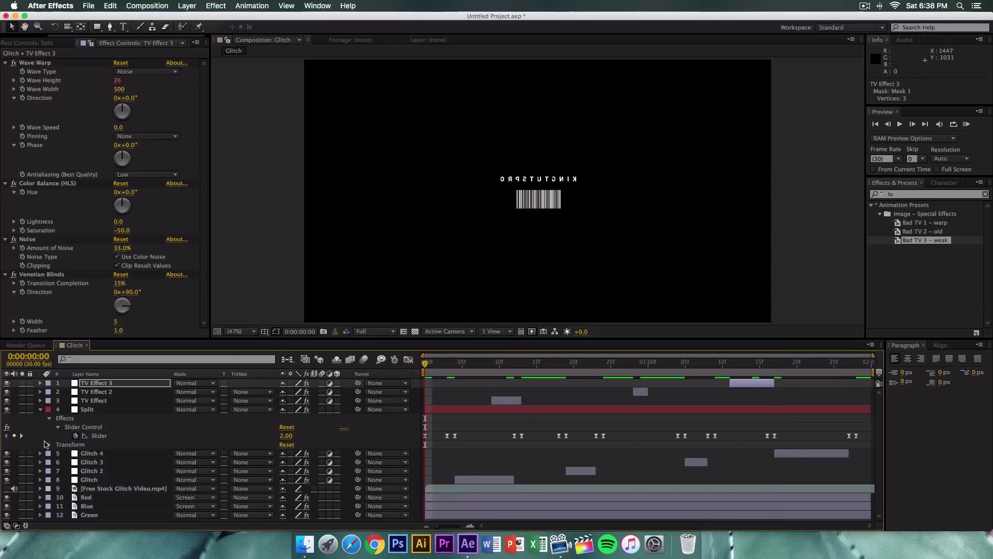
left_click(40, 410)
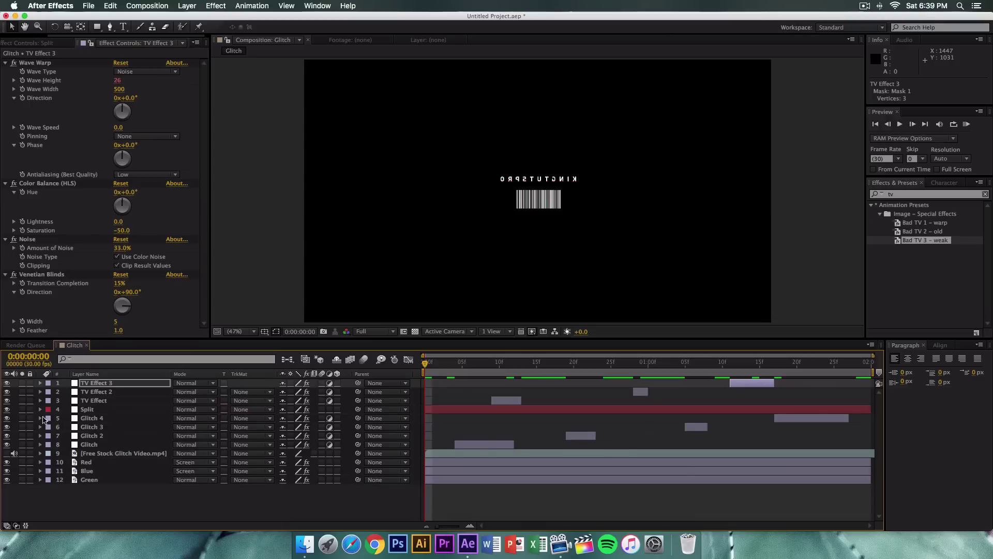
left_click(110, 508)
key("super+0")
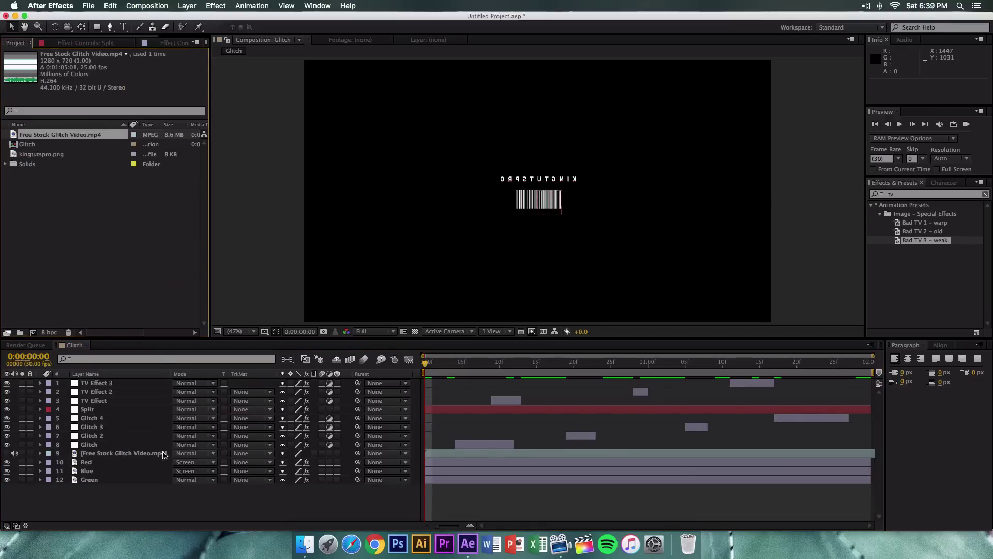
left_click(967, 125)
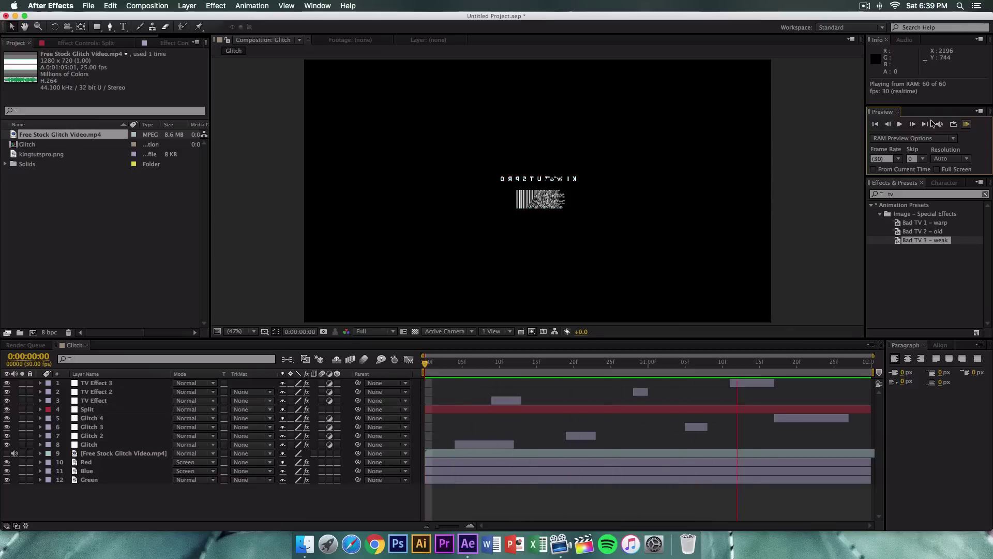
left_click(876, 125)
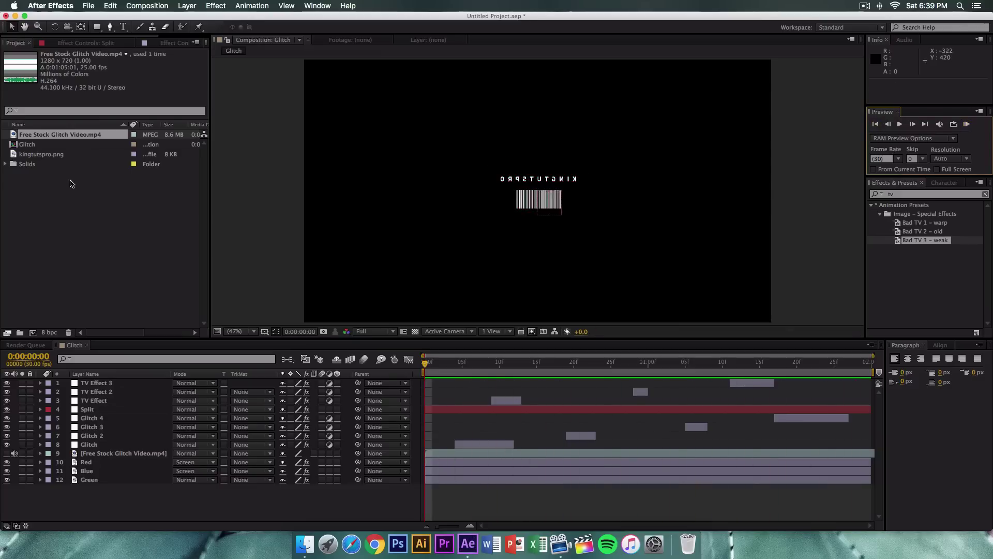
left_click(75, 206)
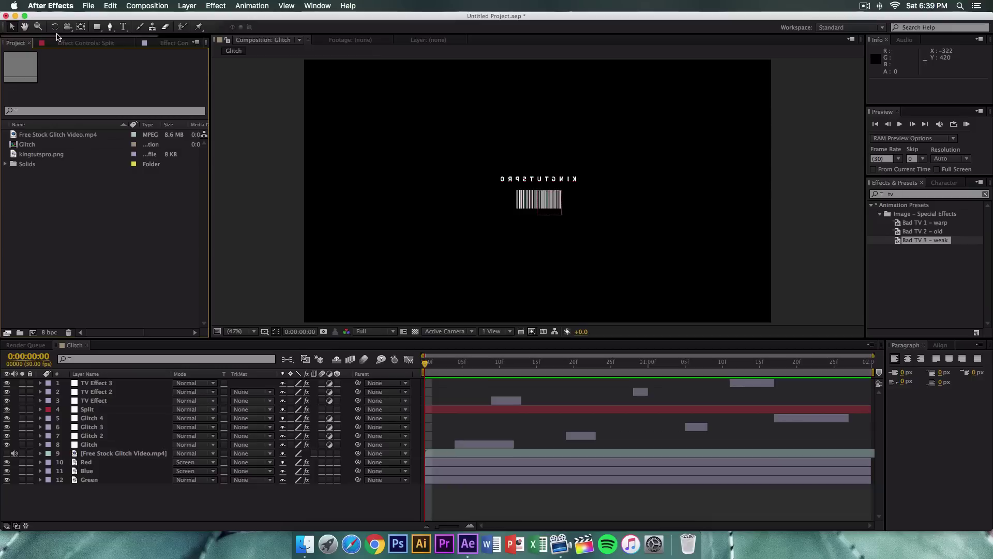
left_click_drag(58, 37, 109, 40)
left_click(108, 42)
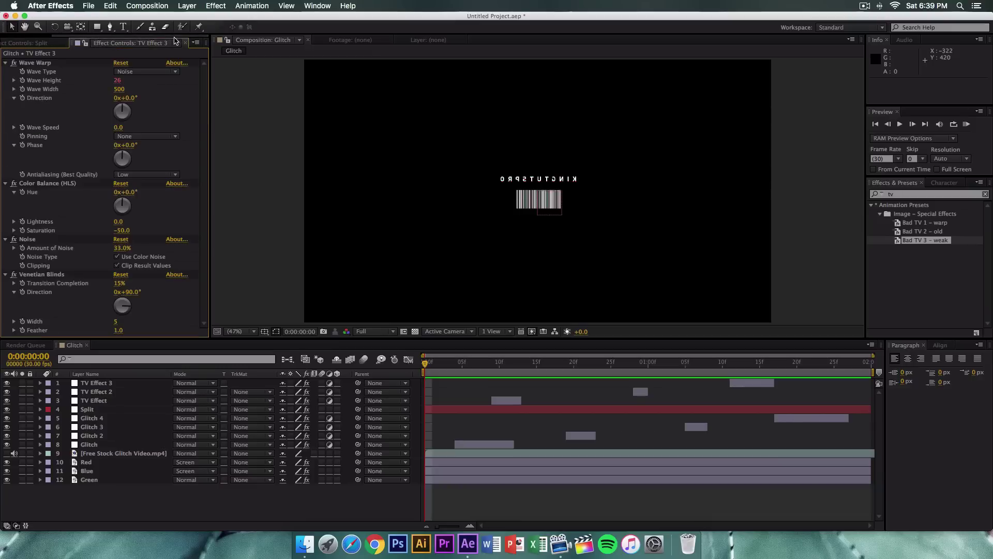
left_click_drag(176, 37, 102, 40)
Import the GLITCH - Volume 01 folder of sound effects from the Desktop into the project
left_click(16, 43)
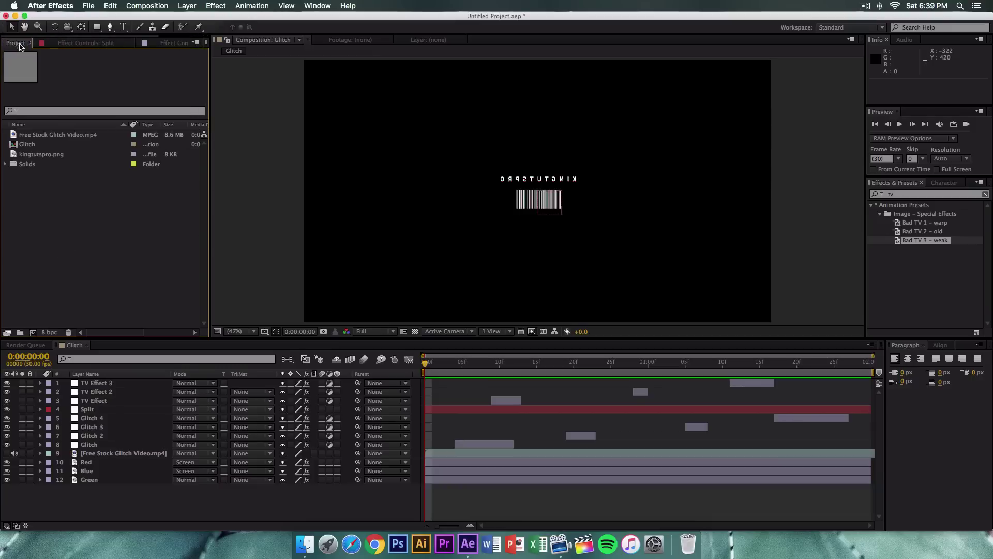
right_click(94, 195)
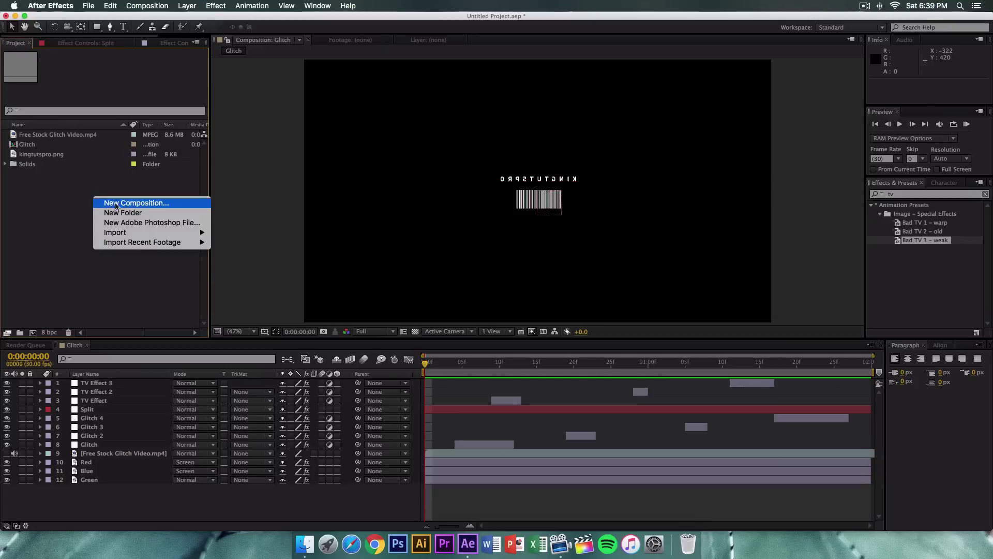
mouse_move(120, 232)
left_click(288, 233)
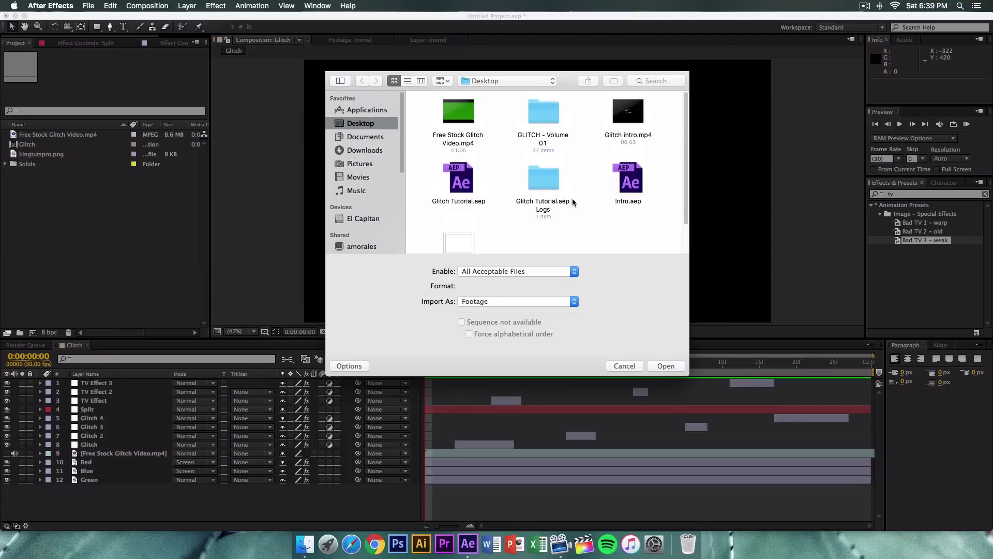
left_click(547, 124)
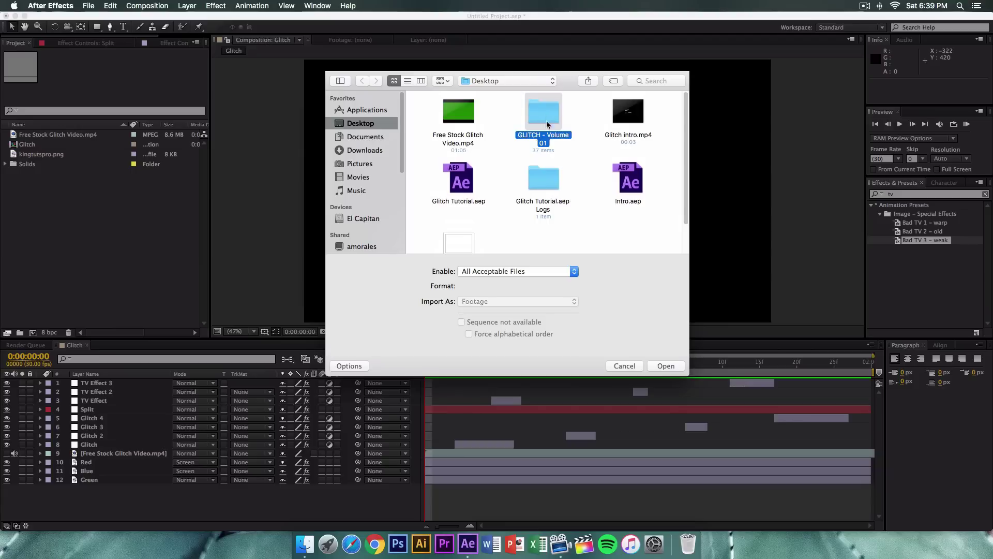
left_click(663, 366)
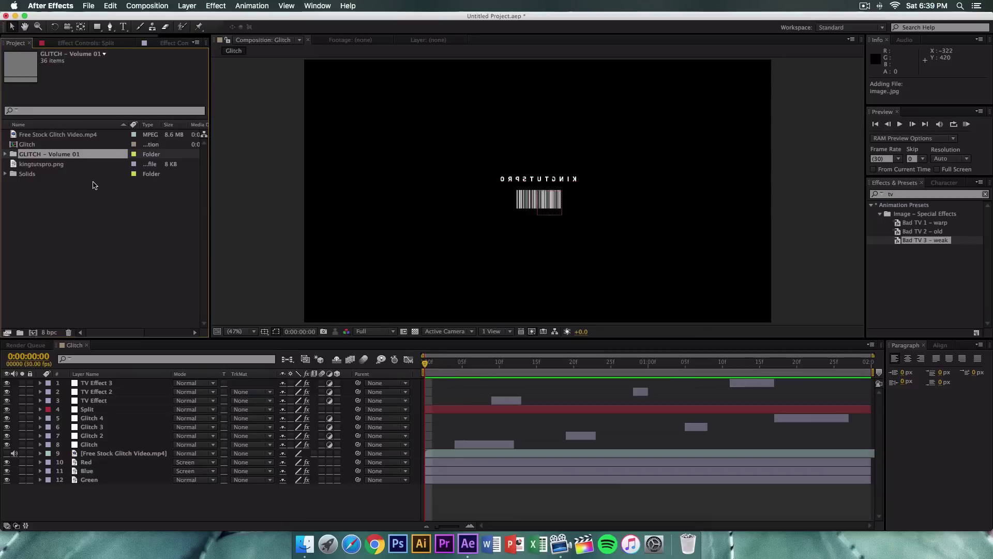
Add 03.wav from the GLITCH - Volume 01 folder below the Green layer and trim it to the first Glitch layer, frames 4 to 11
left_click(5, 154)
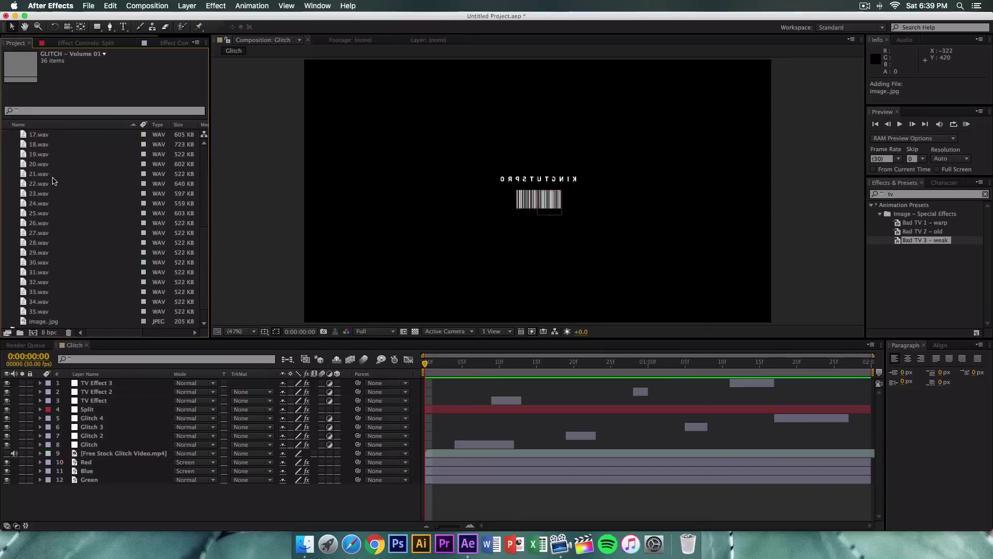
left_click(67, 195)
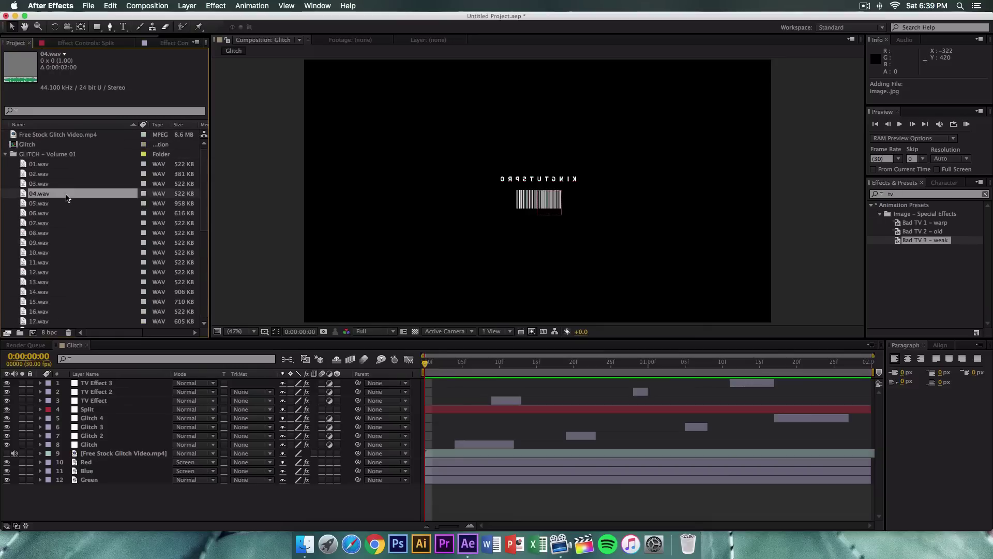
left_click(71, 180)
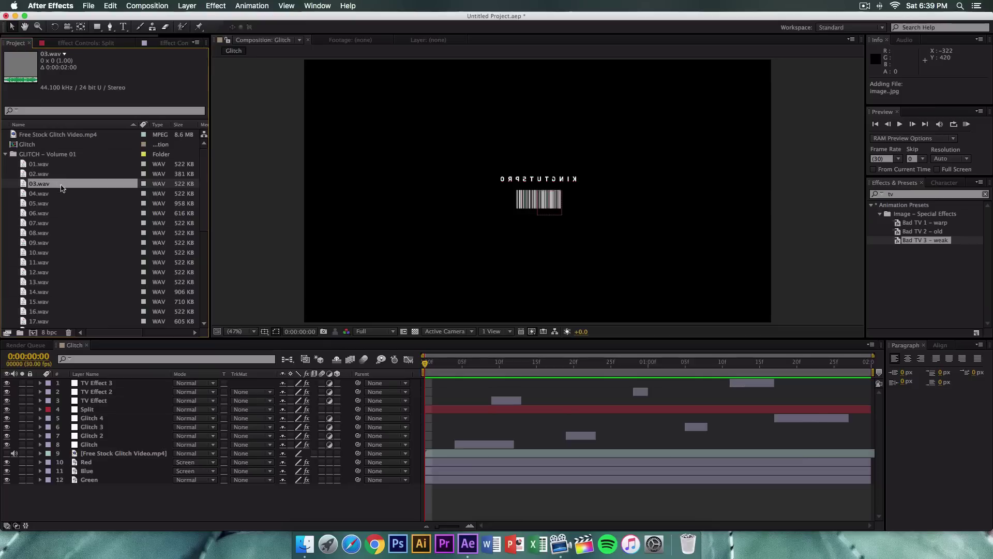
left_click_drag(60, 190, 162, 505)
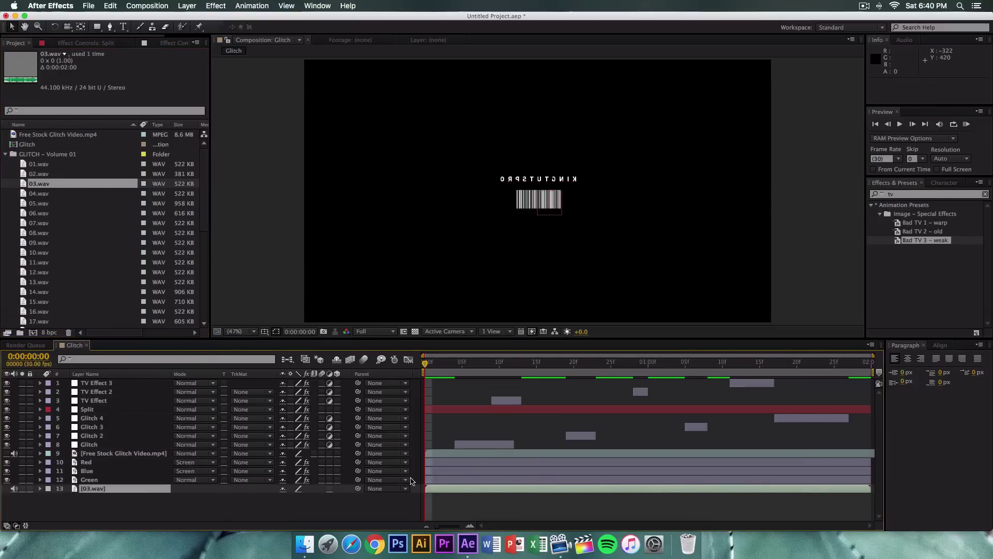
left_click(453, 364)
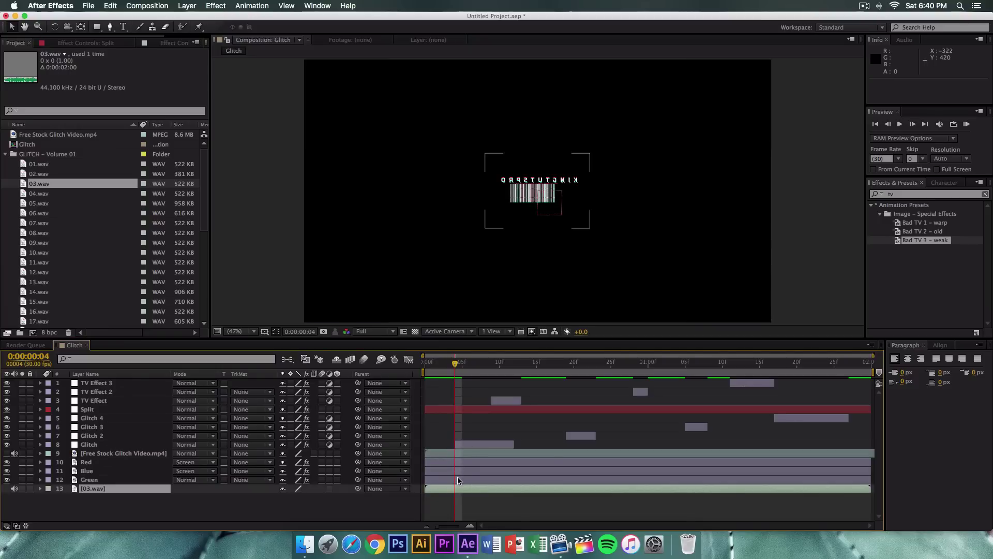
key("alt+[")
left_click_drag(871, 489, 522, 488)
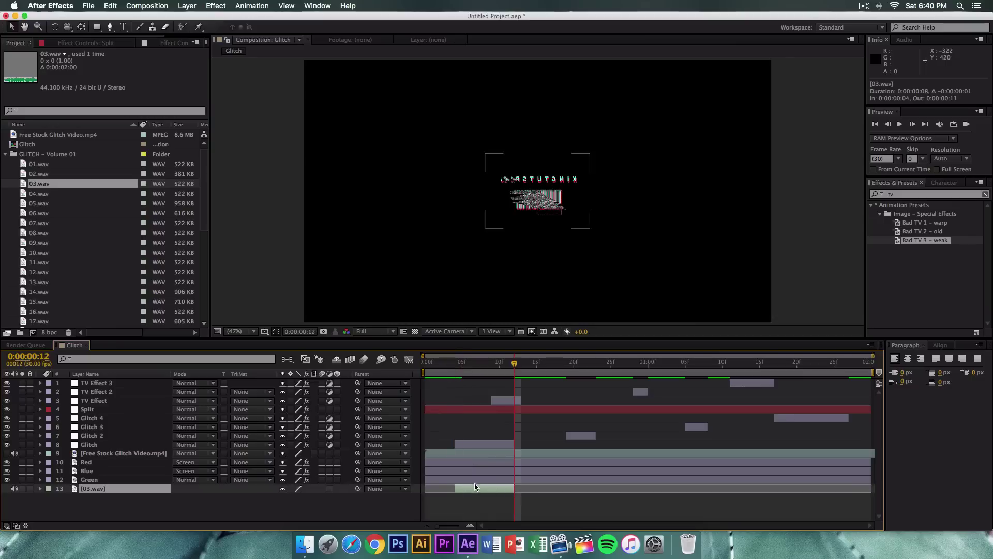
Add 04.wav below the 03.wav layer, start it at frame 19 with Glitch 2 and trim its end at frame 23
left_click(76, 195)
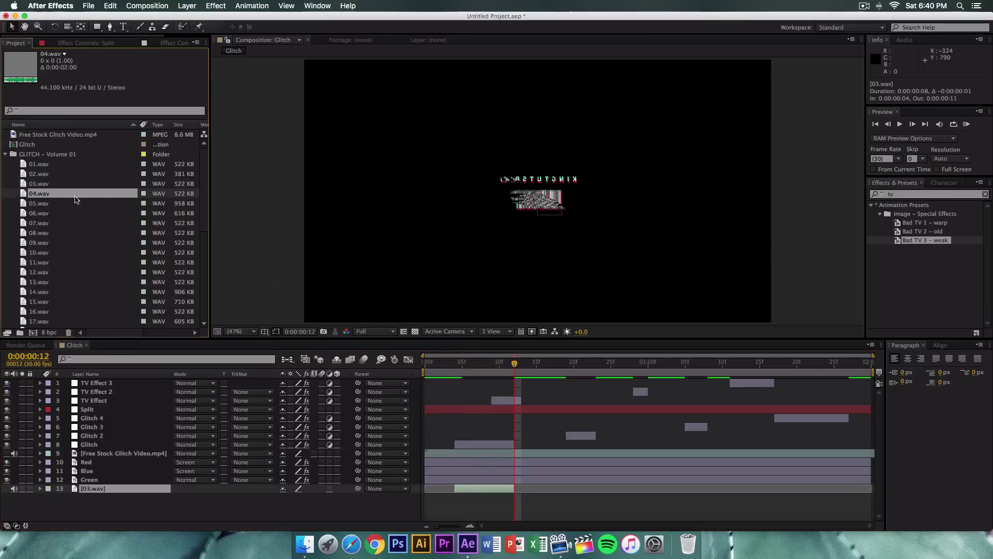
left_click_drag(41, 195, 153, 514)
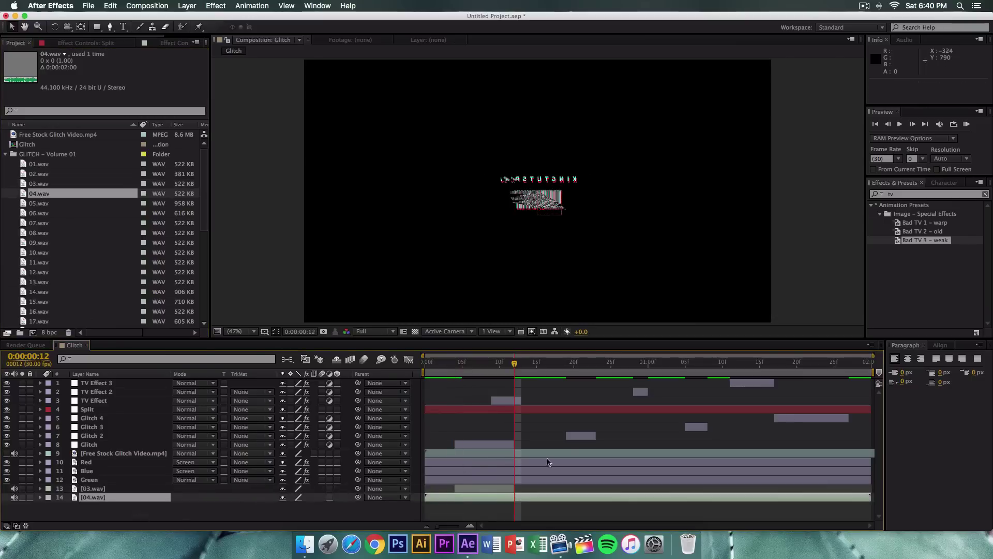
left_click_drag(489, 500, 587, 498)
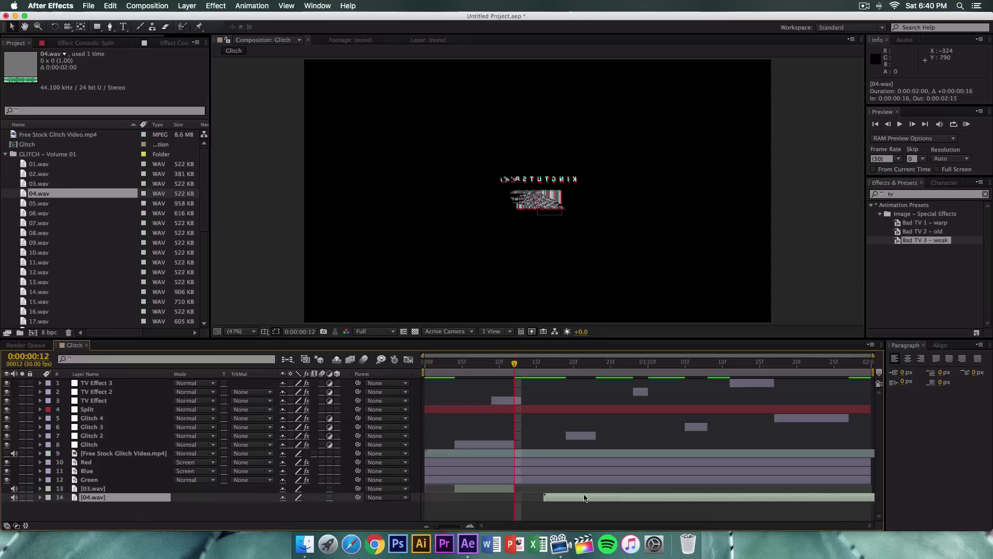
left_click(551, 363)
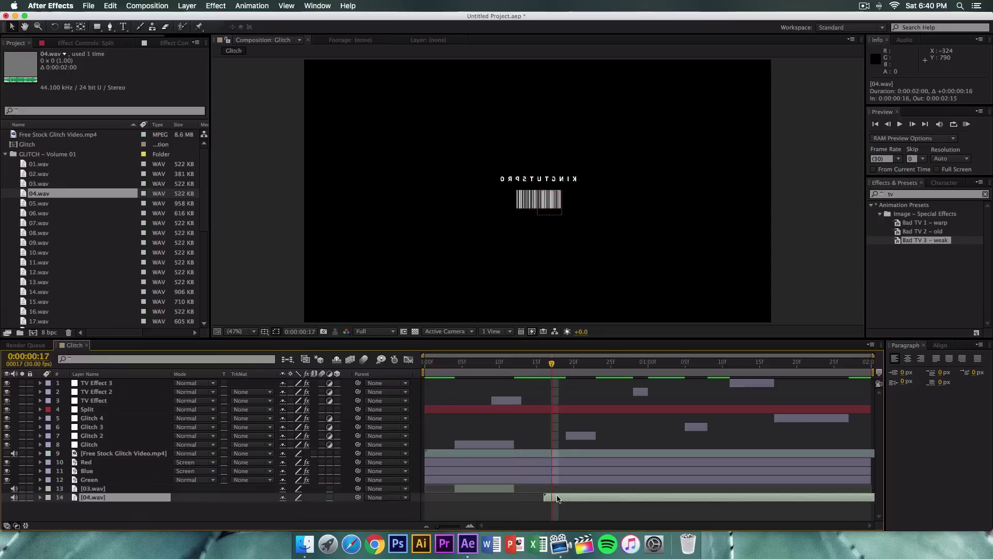
left_click(707, 363)
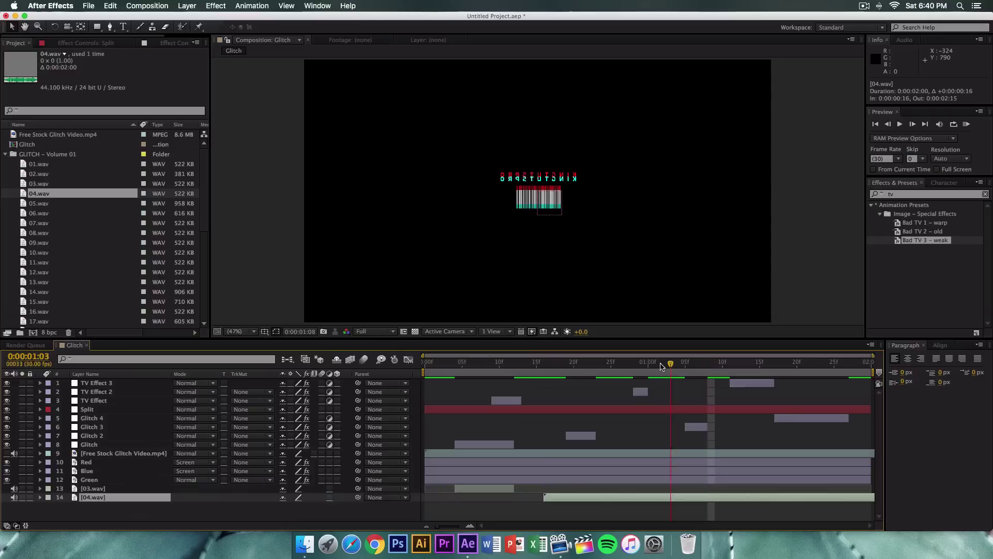
left_click(559, 363)
left_click_drag(565, 500, 587, 499)
key("Page_Down")
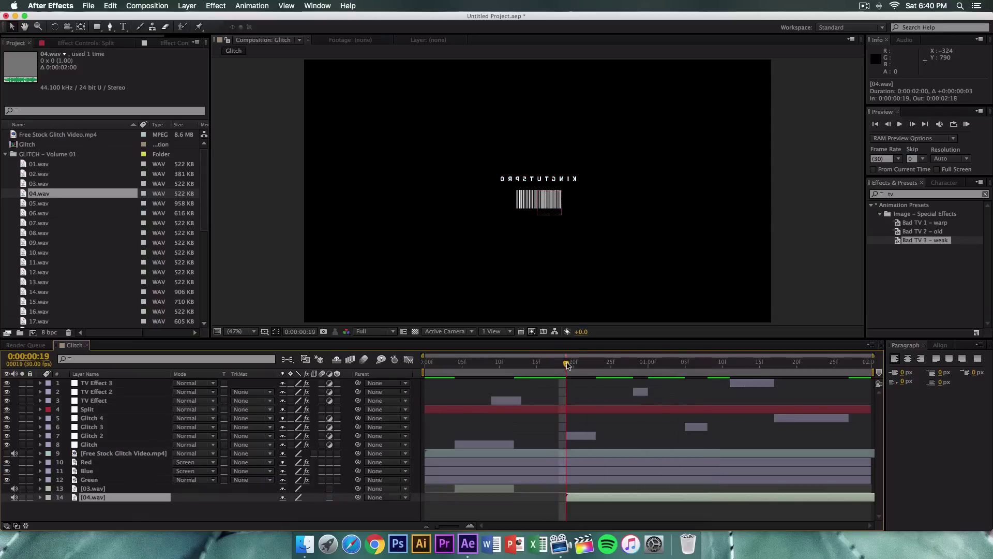
left_click(595, 364)
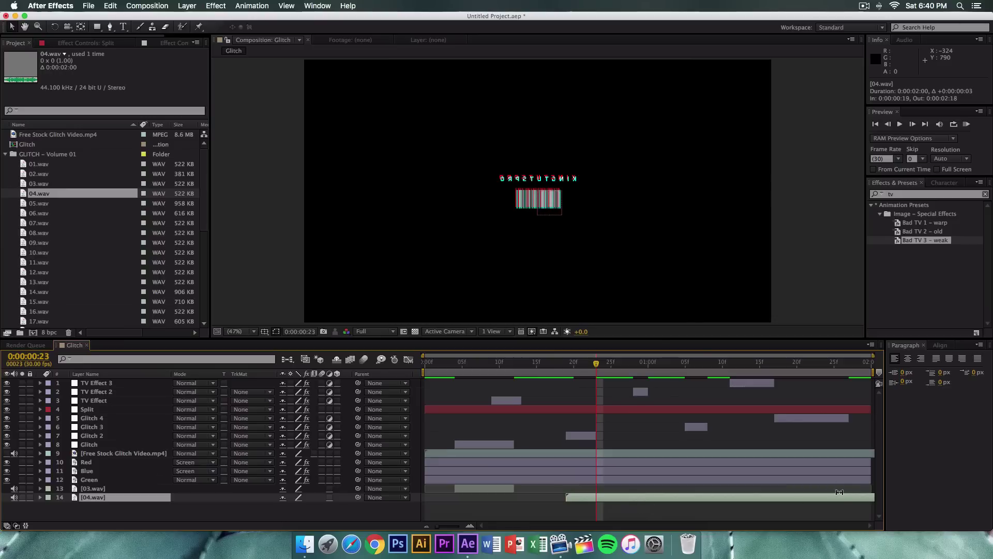
key("alt+bracketright")
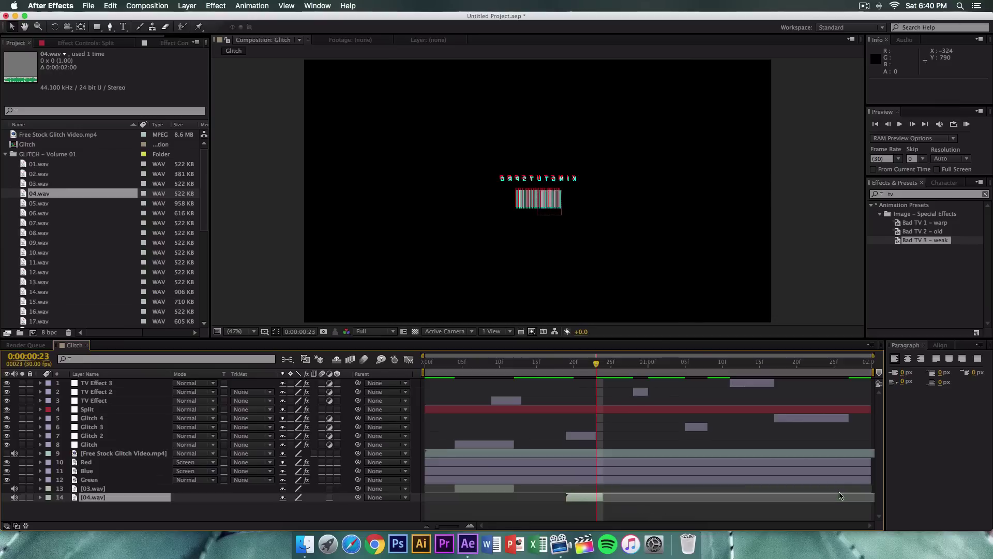
Add 10.wav below the 04.wav layer, start it at 0:00:01:05 with Glitch 3 and trim its end at 0:00:01:08
left_click_drag(39, 252, 212, 506)
left_click_drag(554, 507, 671, 504)
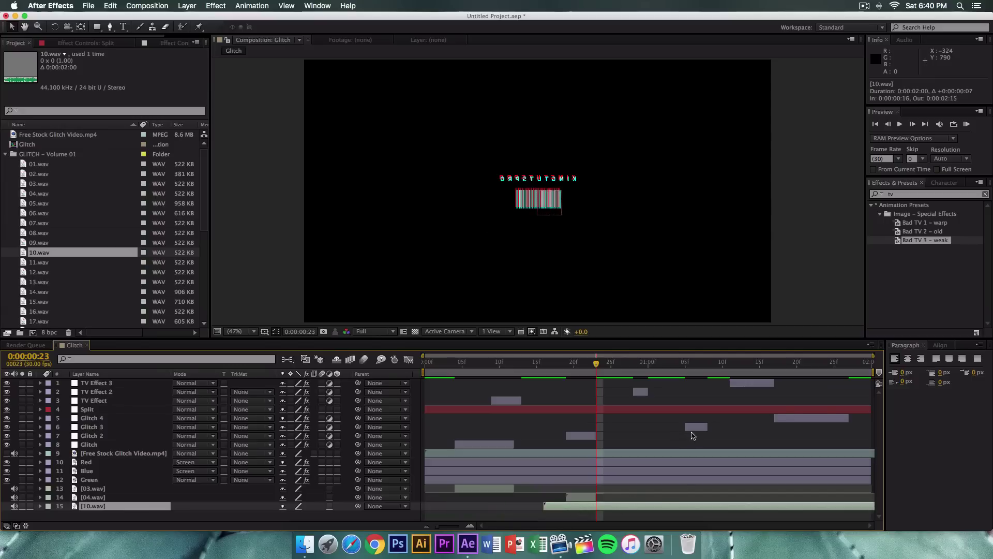
left_click(143, 422)
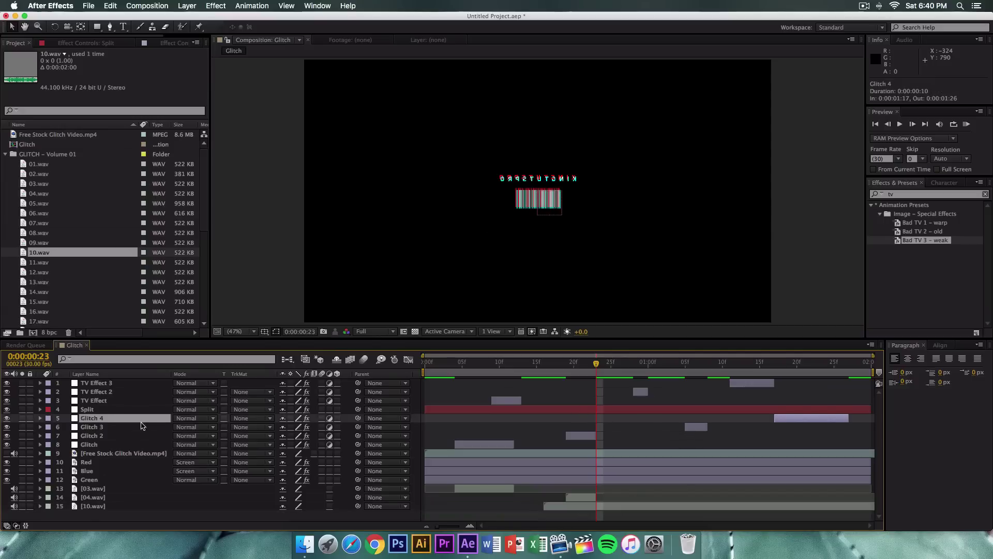
left_click_drag(561, 506, 703, 498)
key("i")
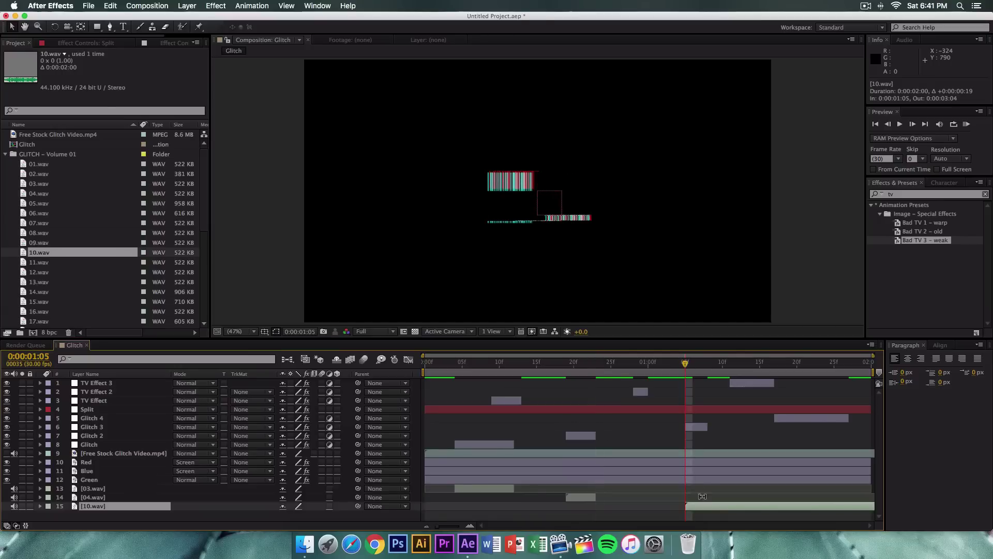
left_click(708, 364)
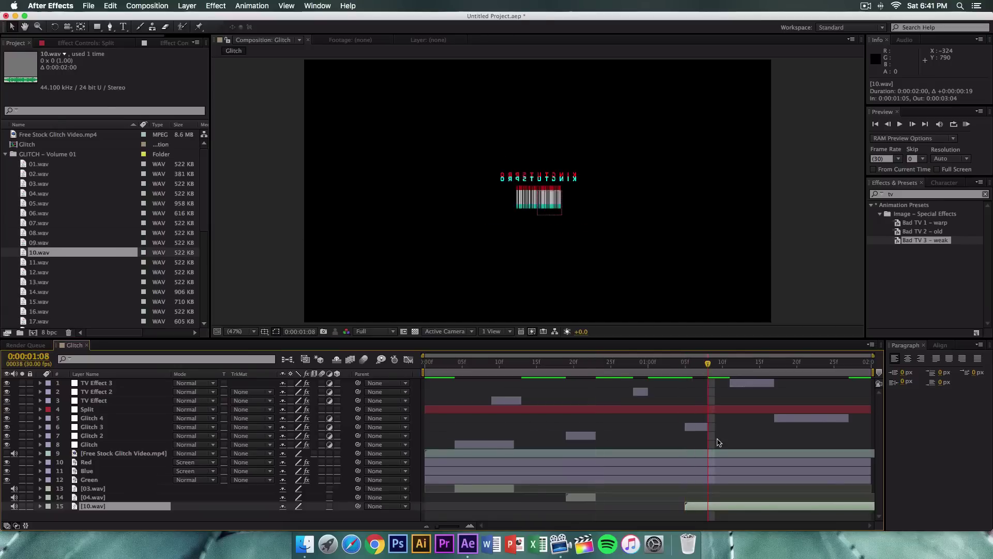
key("alt+bracketright")
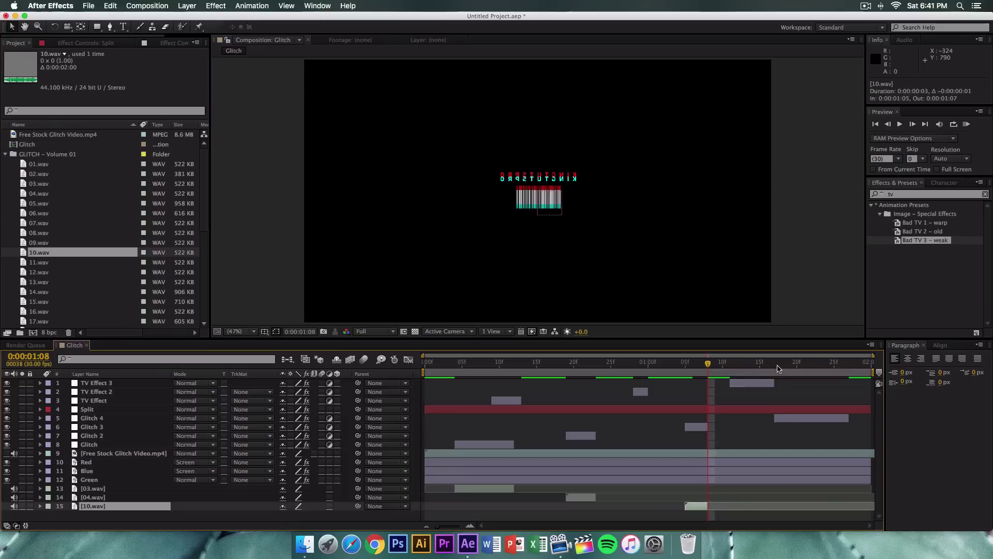
Add 14.wav below the 10.wav layer, start it at 0:00:01:17 with Glitch 4 and trim its end at 0:00:01:27
left_click(775, 364)
scroll(72, 269, "down", 2)
left_click(73, 272)
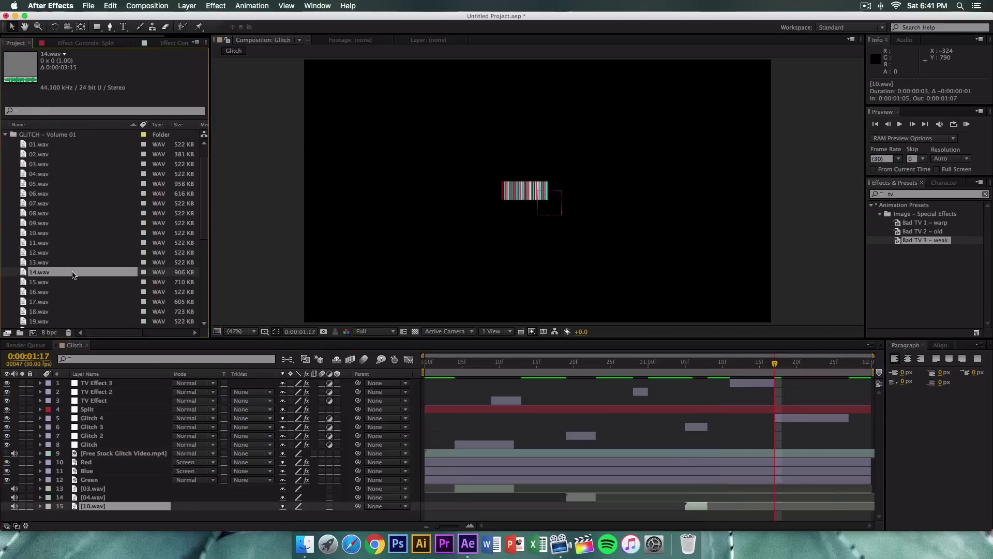
left_click_drag(73, 274, 124, 517)
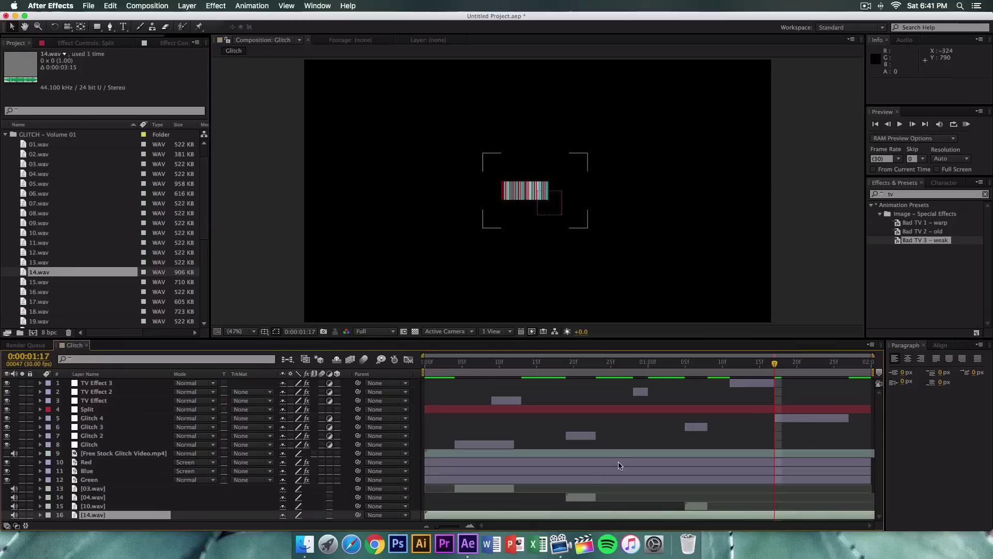
left_click_drag(523, 514, 822, 515)
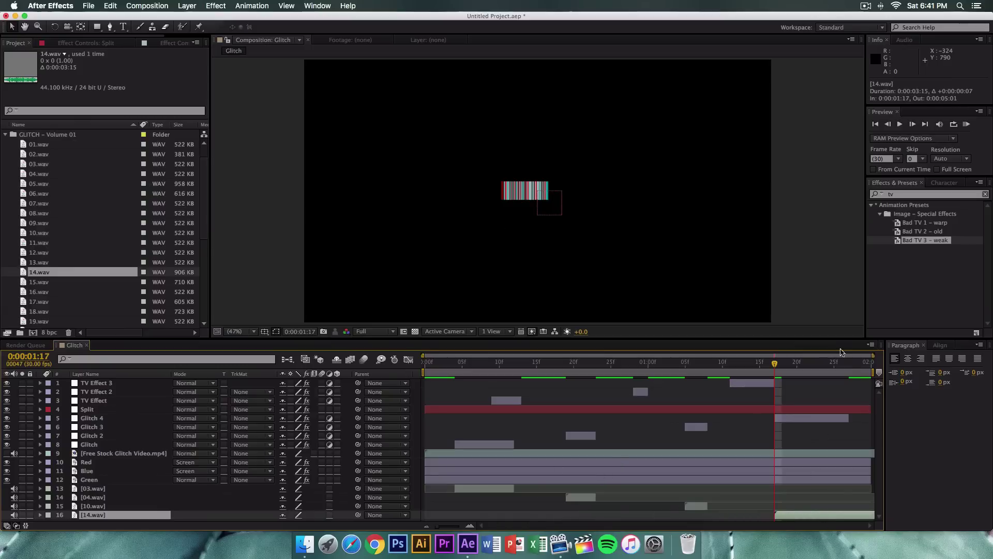
left_click(848, 365)
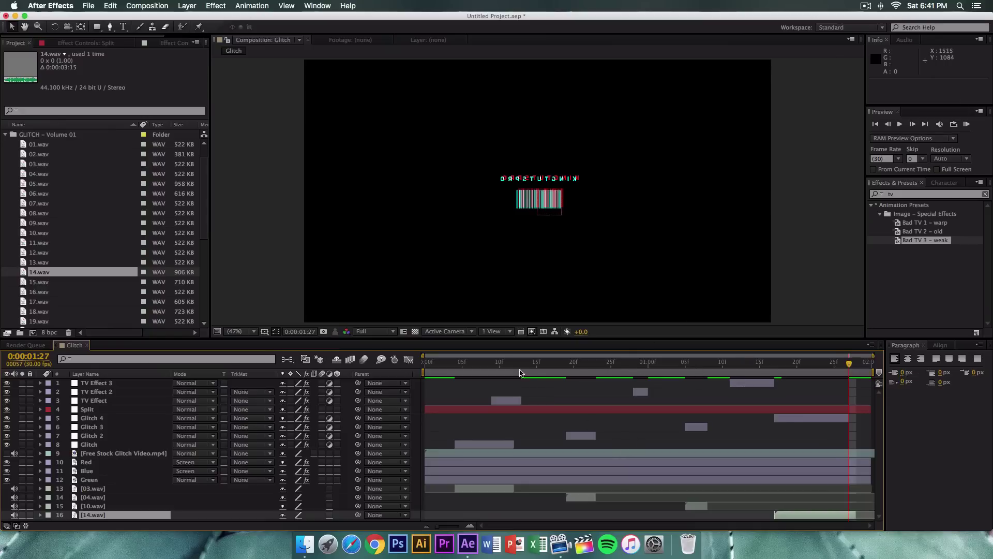
Select the TV Effect layer at frame 10 and collapse the GLITCH - Volume 01 folder in the project
left_click(501, 365)
left_click(505, 399)
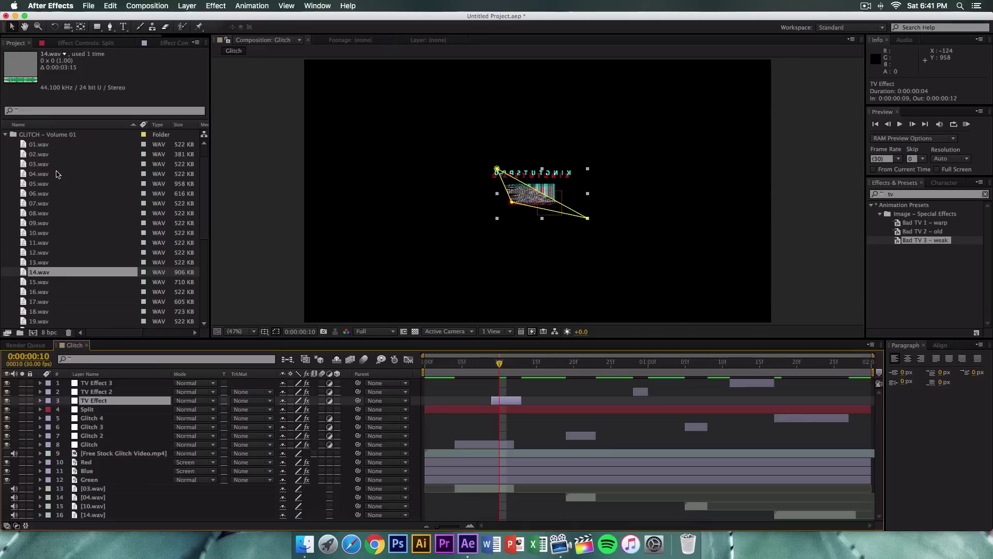
left_click(4, 135)
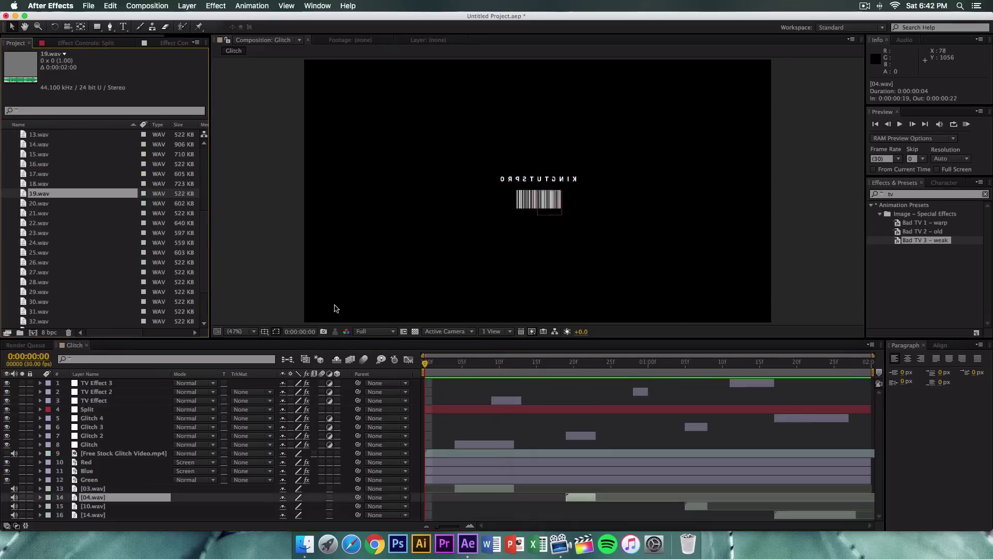
Add the Glitch composition to the render queue, set its output module to H.264 and render it as Glitch.mp4
left_click(147, 6)
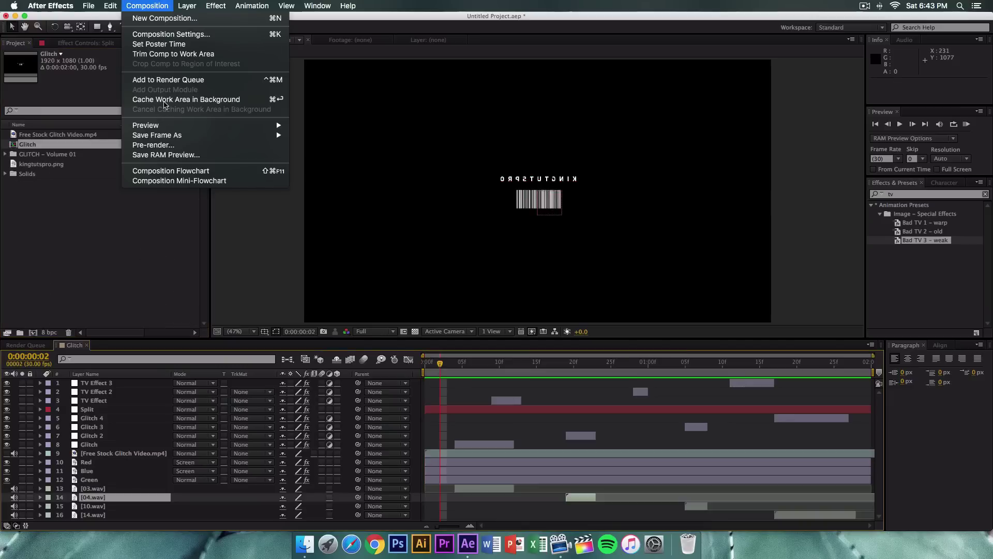
left_click(164, 81)
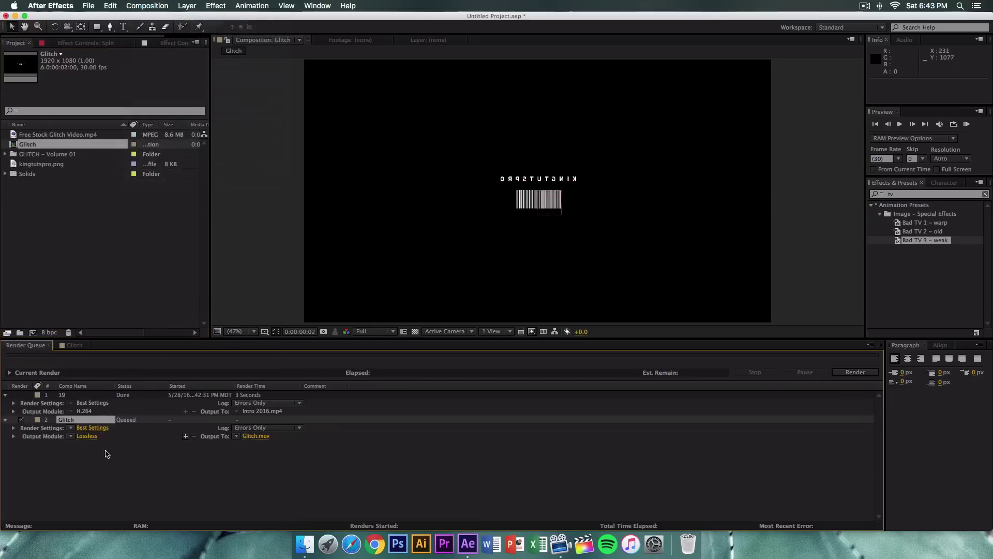
left_click(71, 438)
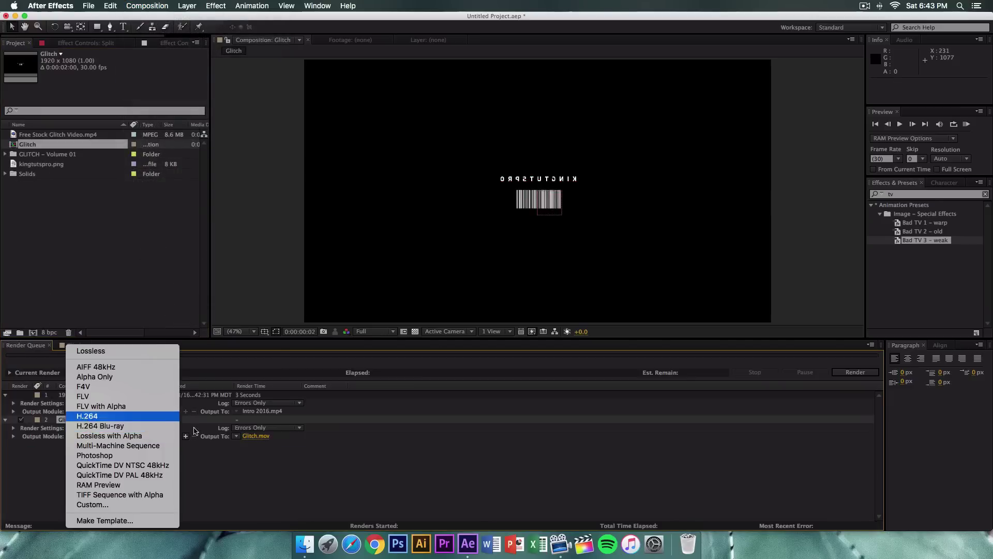
left_click(257, 428)
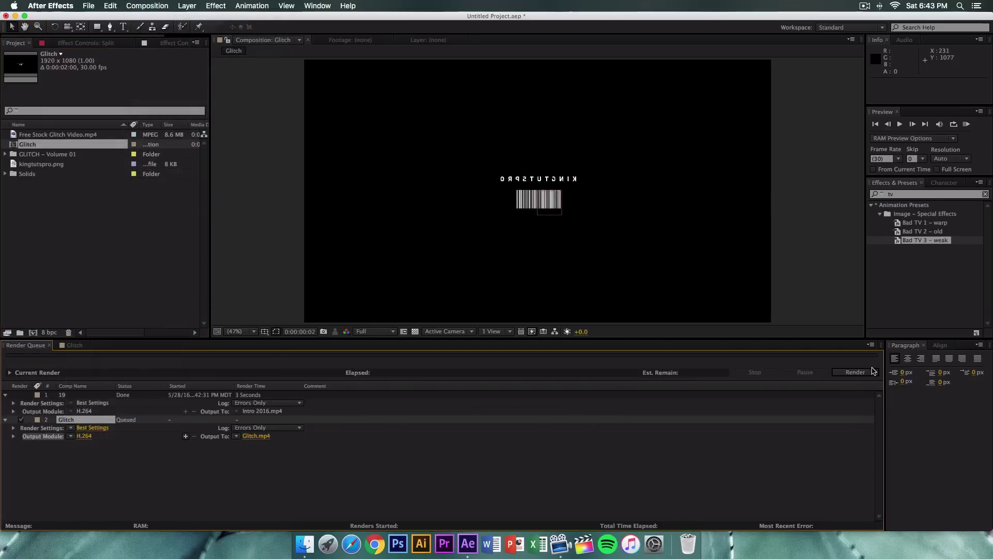
left_click(853, 372)
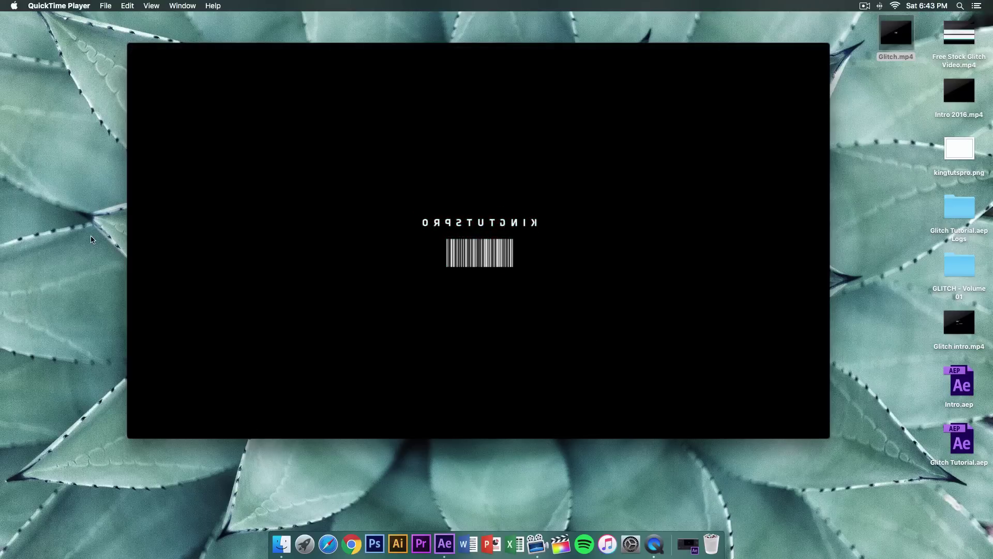
mouse_move(215, 204)
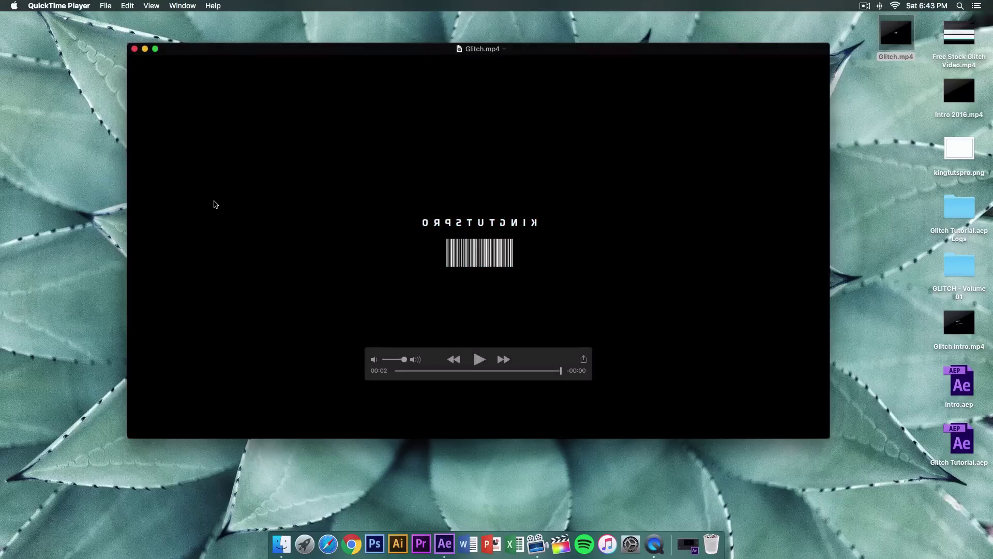